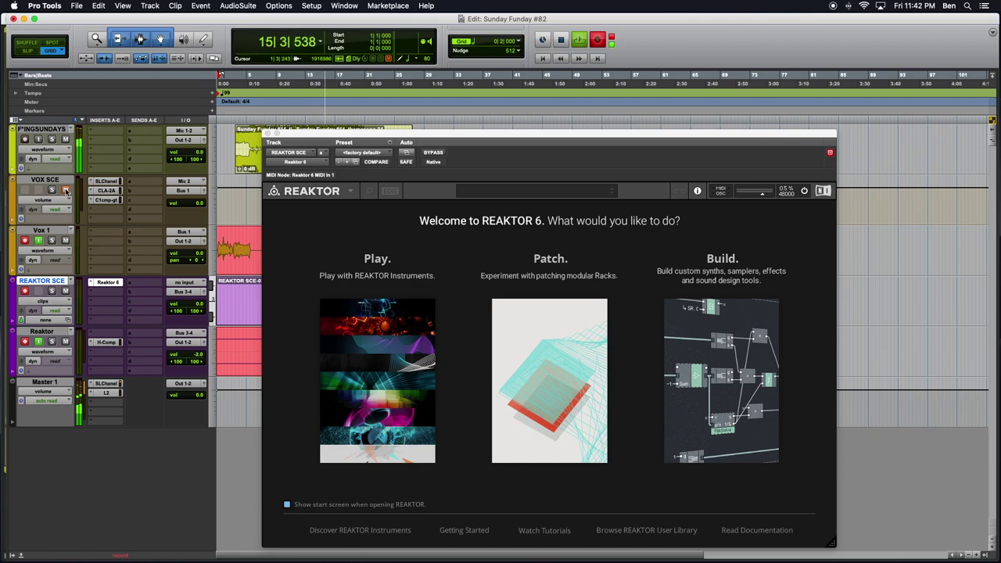
Load the GLITCHO MODE rack into Reaktor 6.
click(351, 191)
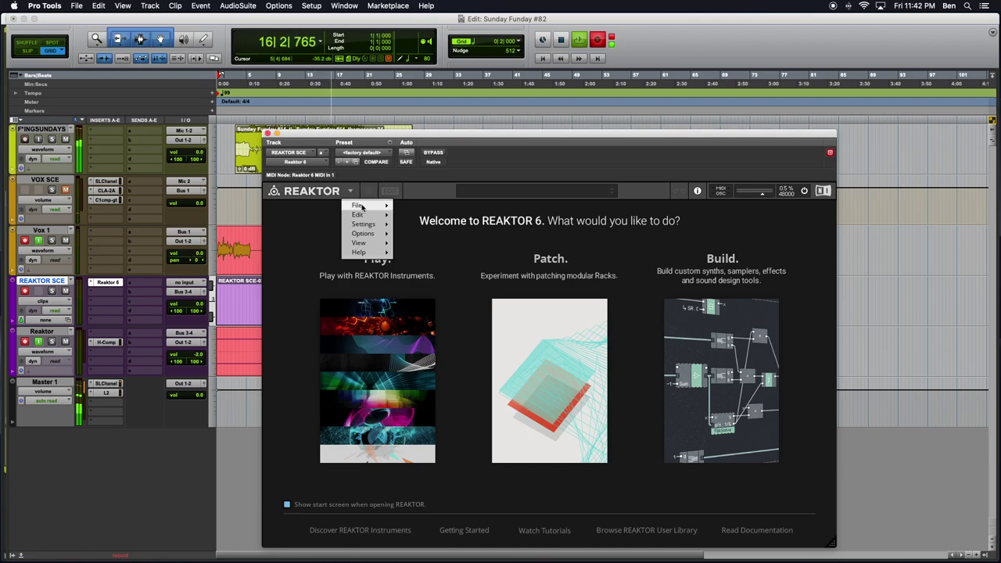
mouse_move(361, 206)
mouse_move(422, 233)
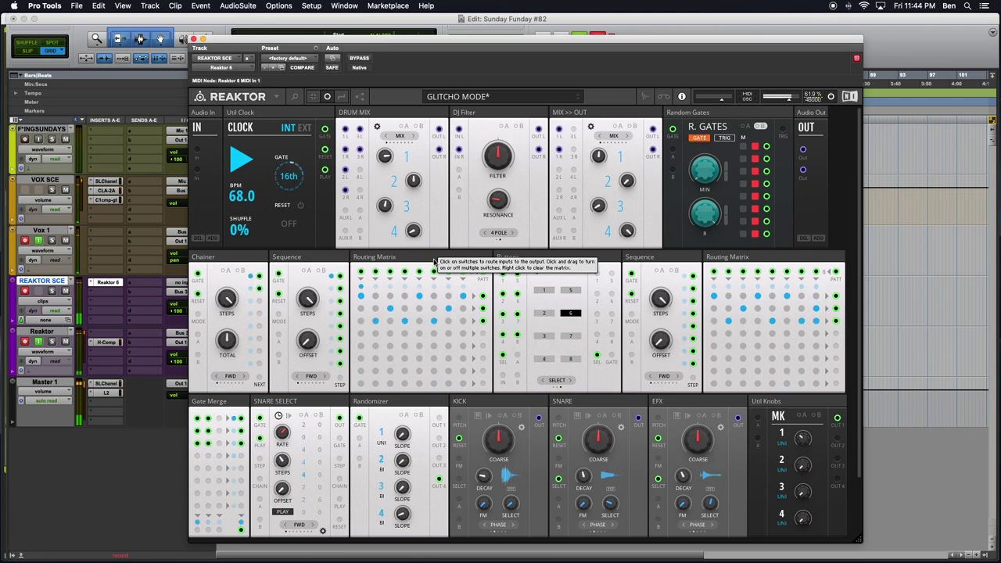
Try to clear the whole first Routing Matrix at once.
right_click(435, 261)
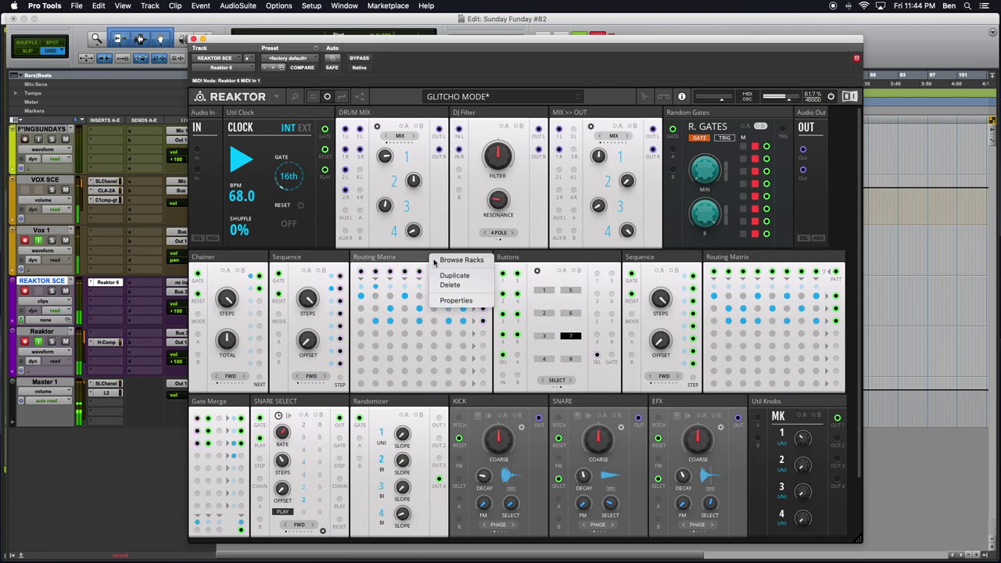
click(410, 259)
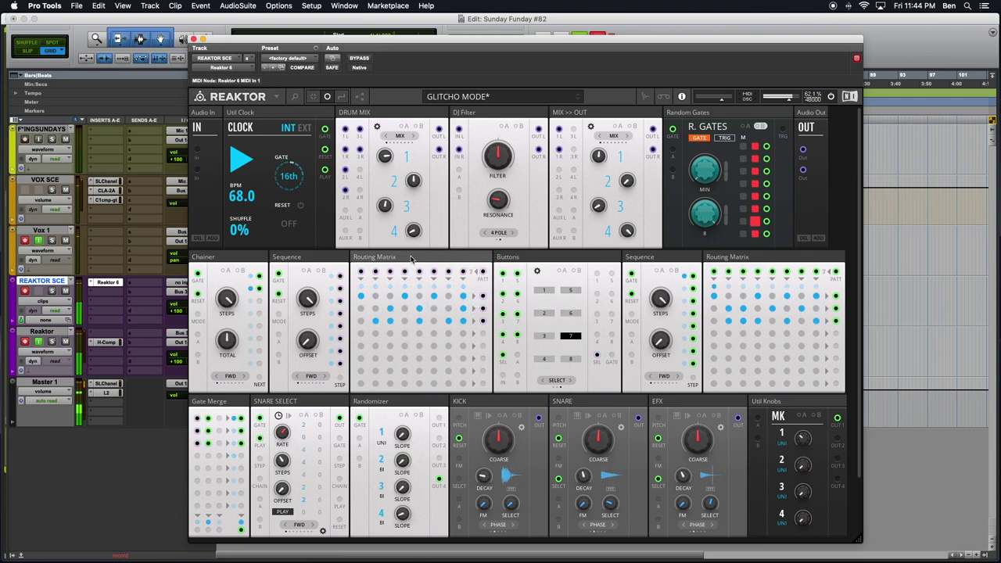
right_click(451, 261)
click(473, 273)
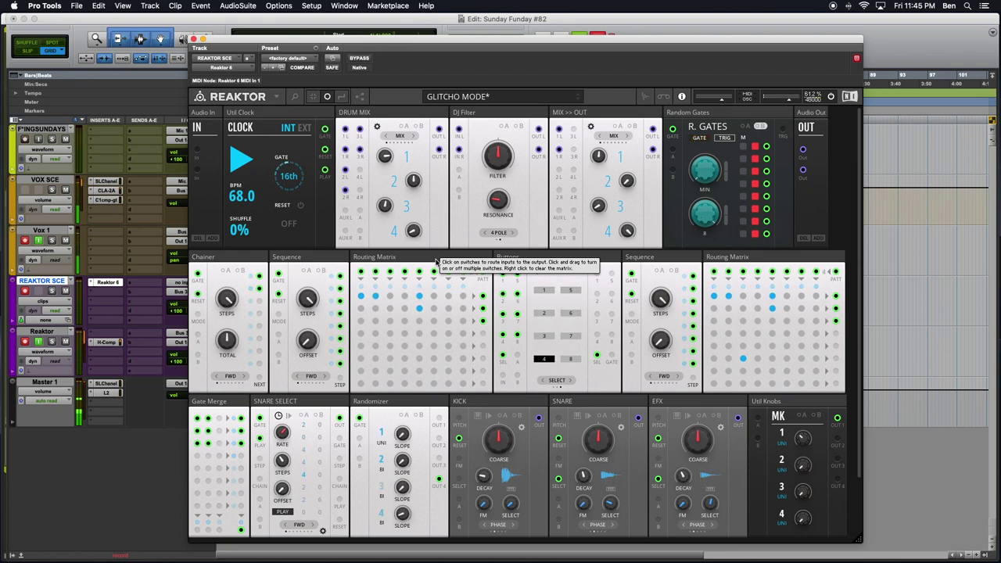
right_click(474, 287)
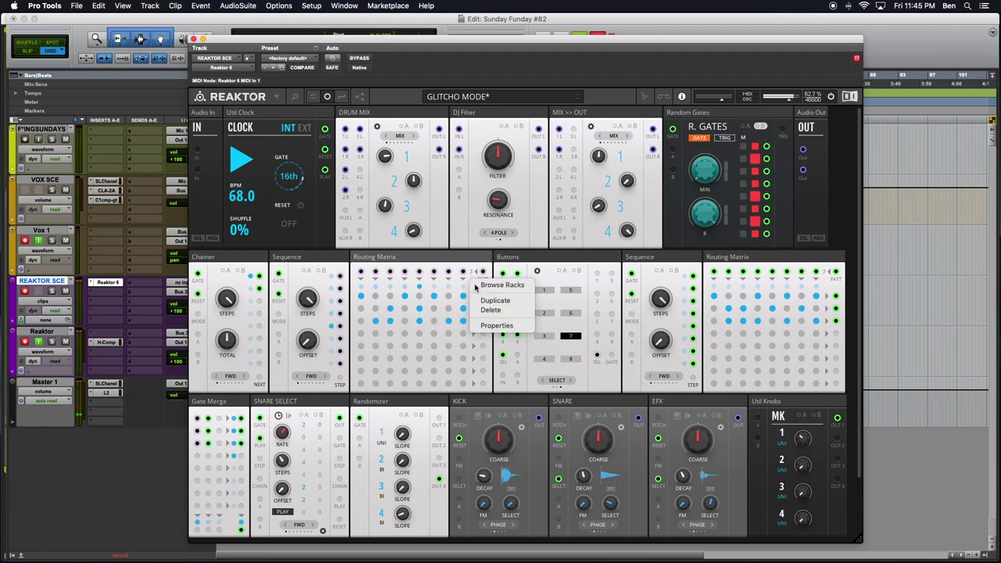
click(422, 297)
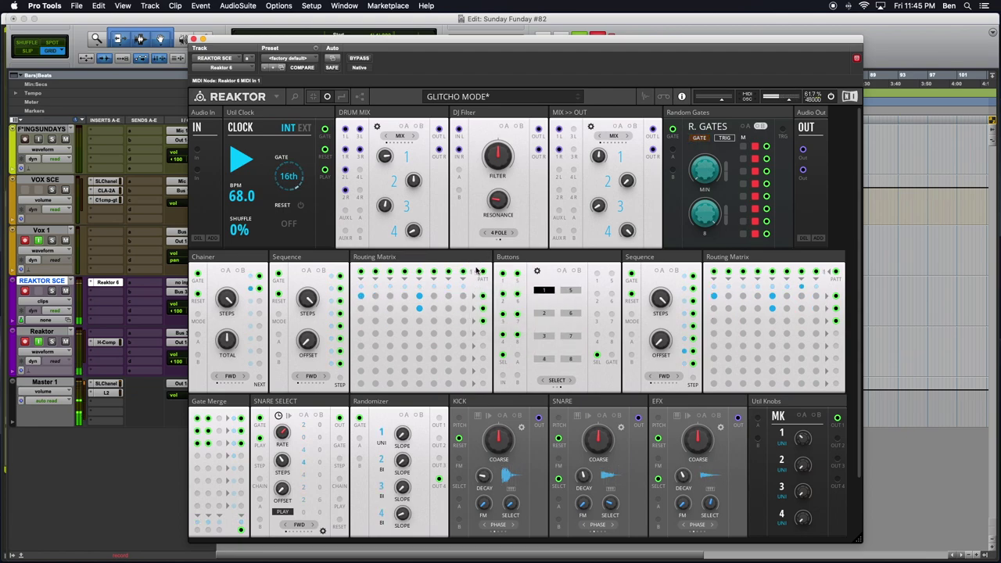
Stop the clock and clear the switches of patterns 1 to 5 in the first Routing Matrix.
key(space)
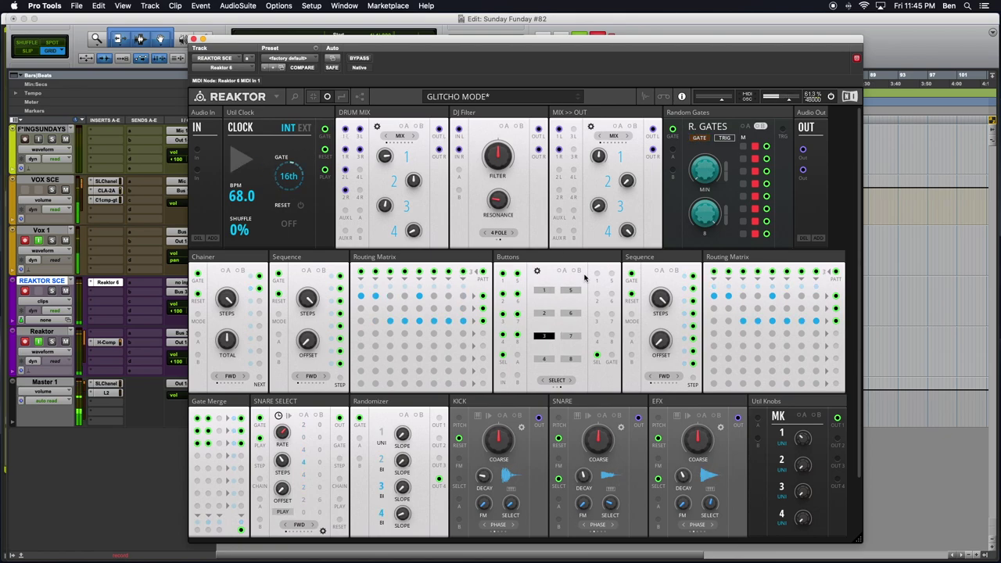
click(544, 291)
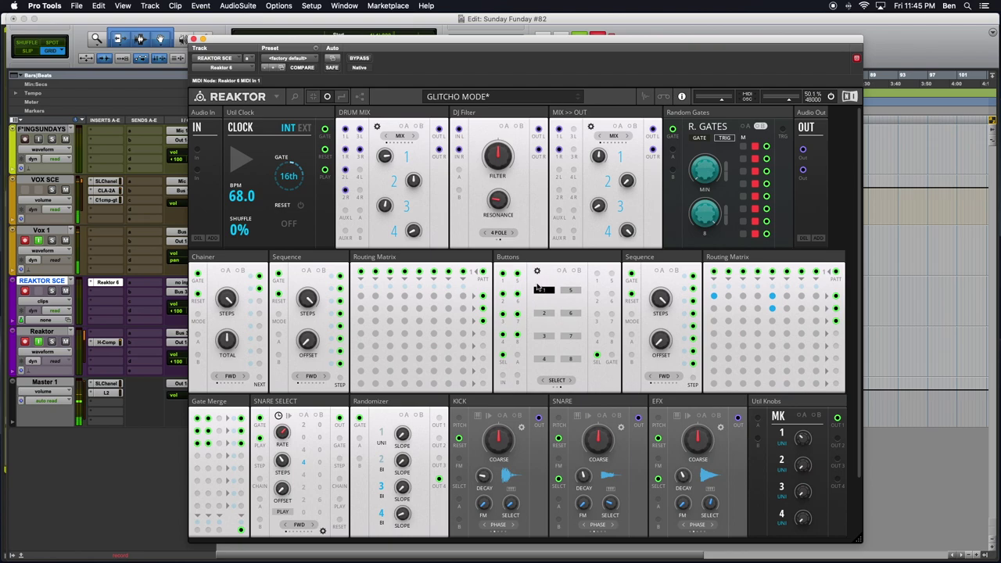
click(544, 314)
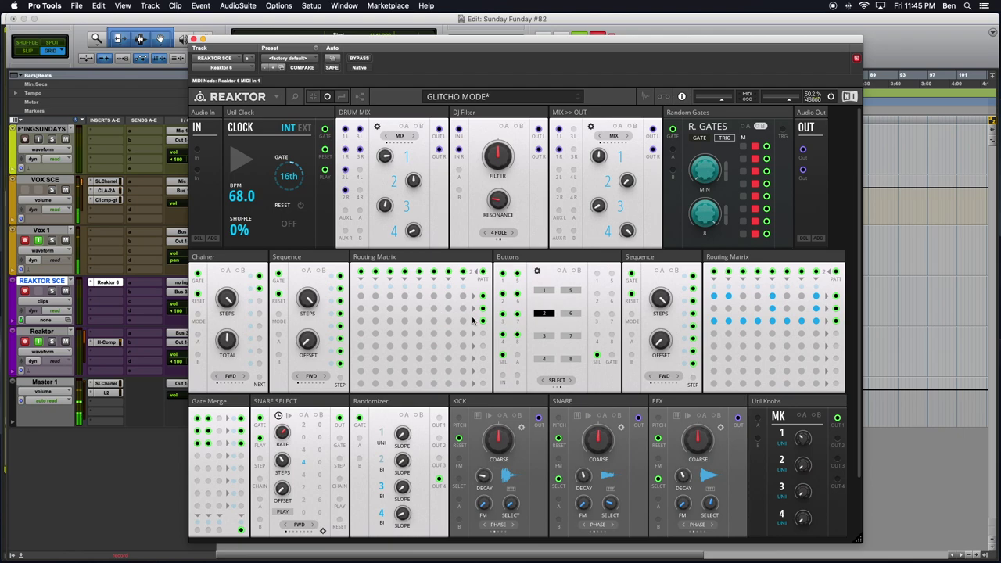
click(544, 336)
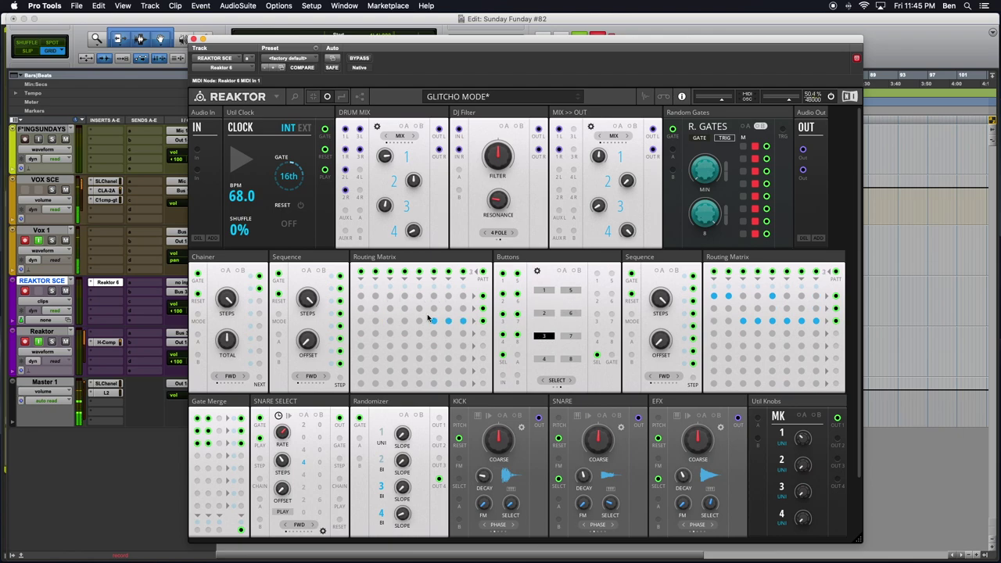
click(542, 359)
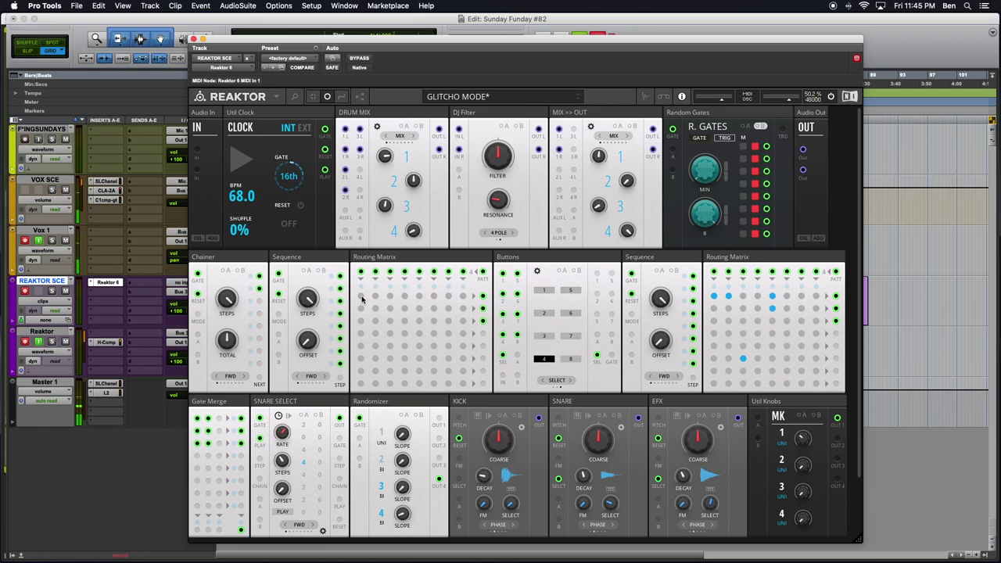
click(570, 288)
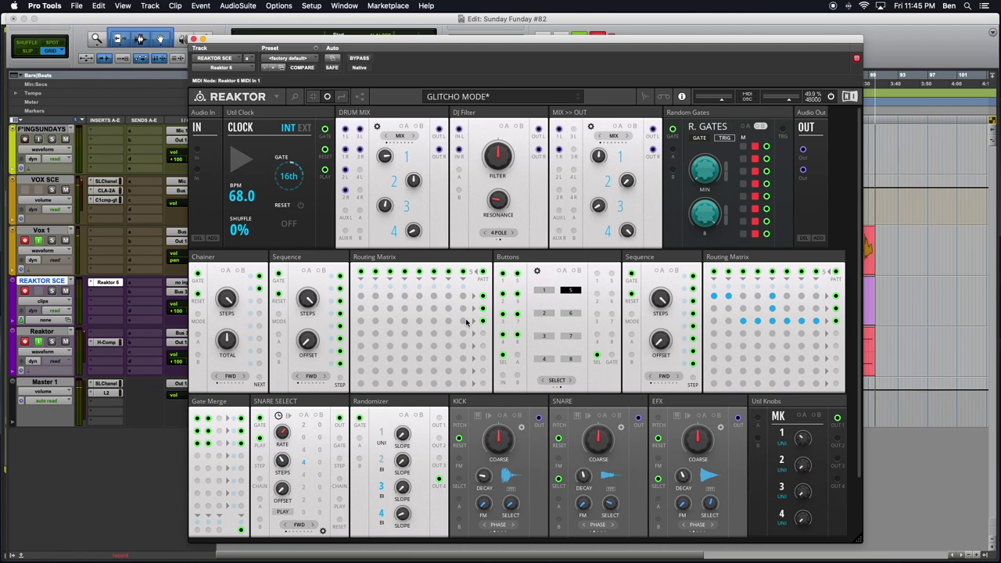
Turn off all active switches of pattern 6 in the first Routing Matrix.
click(389, 309)
click(360, 295)
click(375, 321)
click(405, 320)
click(419, 296)
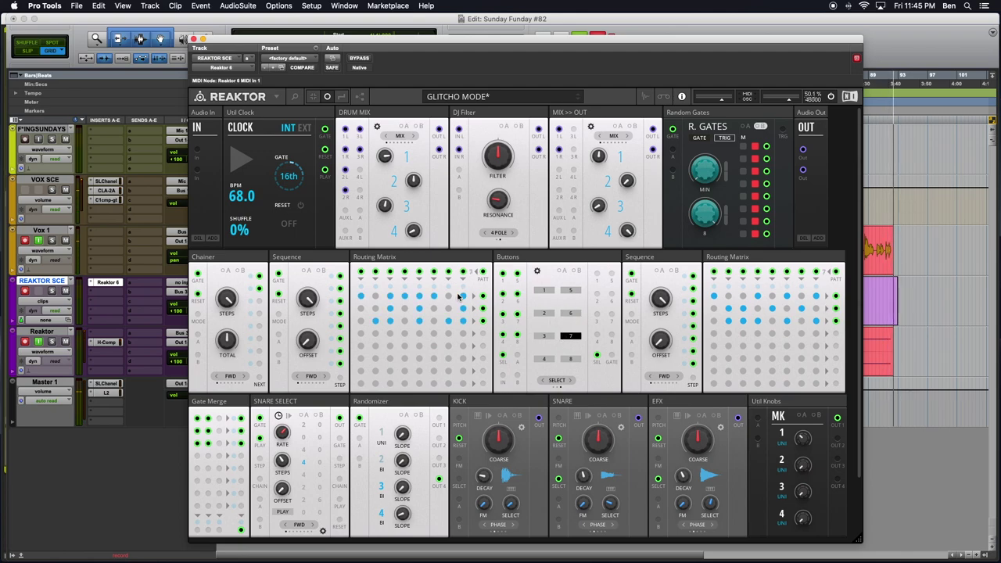
Turn off all active switches of pattern 7 in the first Routing Matrix.
click(462, 308)
click(463, 320)
click(448, 320)
click(433, 308)
click(404, 308)
click(404, 320)
click(419, 296)
click(404, 296)
click(389, 296)
click(375, 296)
click(361, 295)
click(374, 320)
click(389, 320)
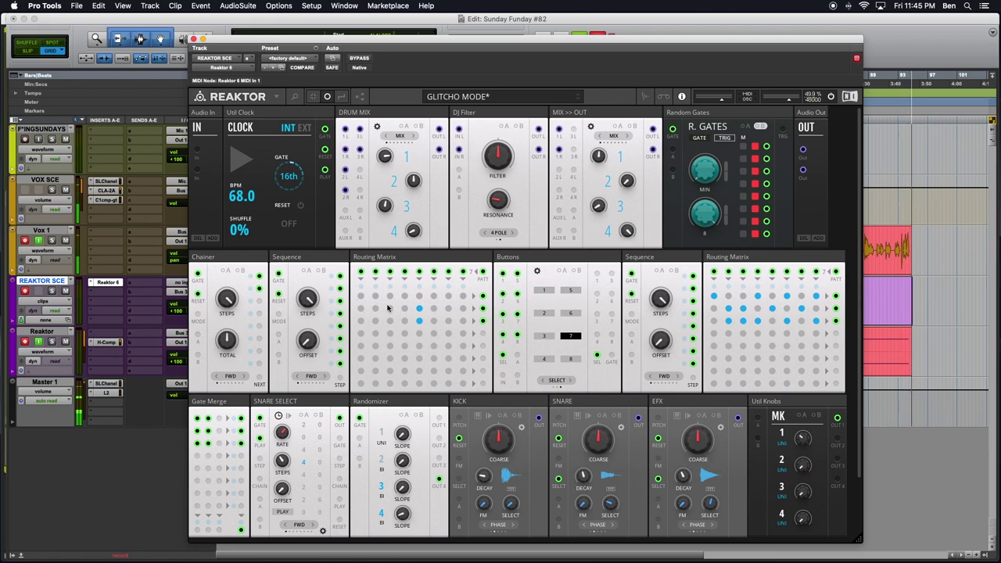
click(389, 308)
click(418, 308)
click(419, 320)
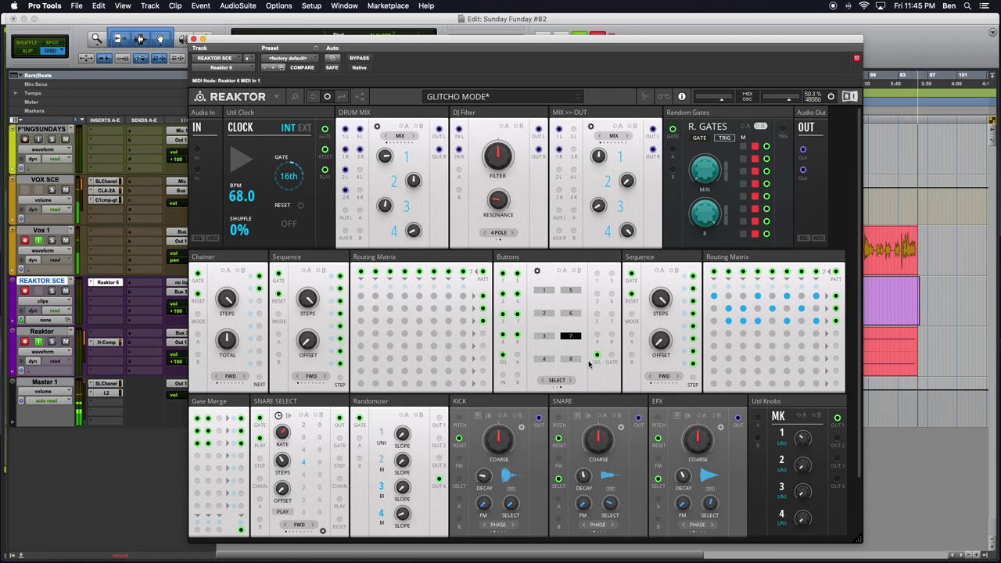
Turn off all active switches of pattern 8 in the first Routing Matrix.
click(448, 295)
click(433, 296)
click(419, 308)
click(405, 308)
click(360, 320)
click(389, 321)
click(419, 320)
click(434, 320)
click(360, 308)
click(375, 308)
click(389, 308)
click(404, 296)
click(419, 295)
click(433, 295)
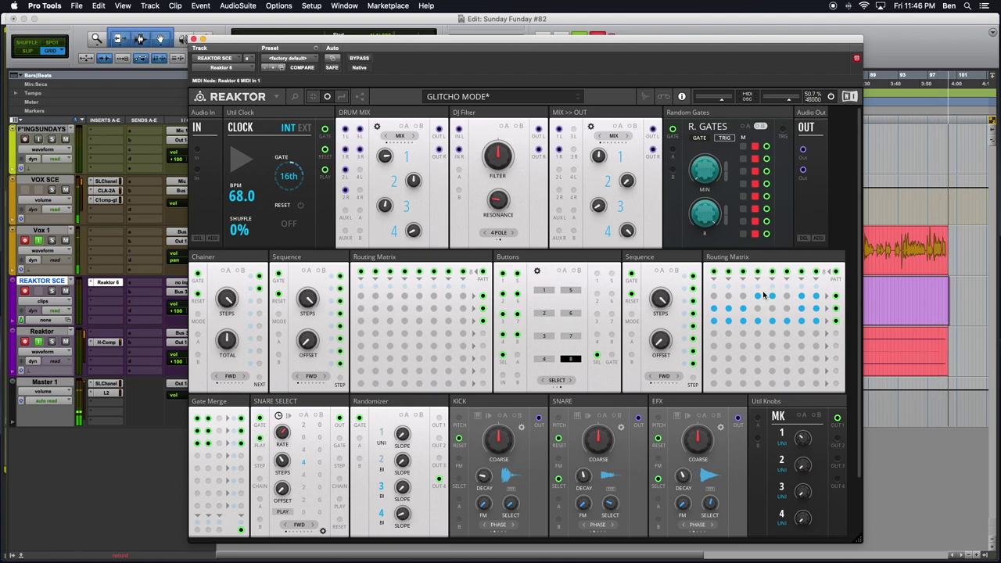
Turn off all active switches of pattern 8 in the second Routing Matrix.
click(713, 320)
click(728, 320)
click(742, 320)
click(756, 321)
click(771, 320)
click(787, 320)
click(801, 321)
click(815, 320)
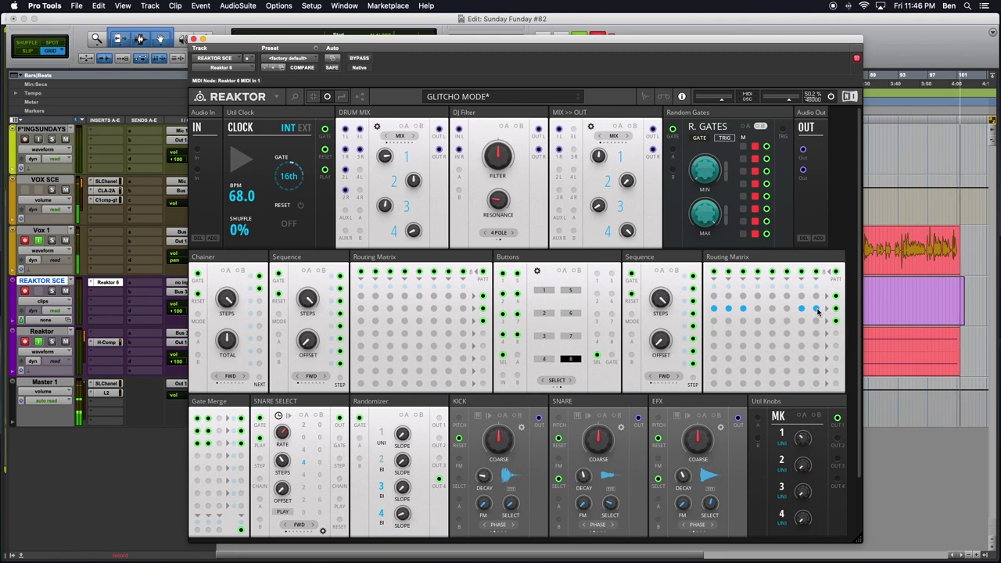
click(815, 308)
click(802, 308)
click(713, 308)
click(728, 308)
click(743, 308)
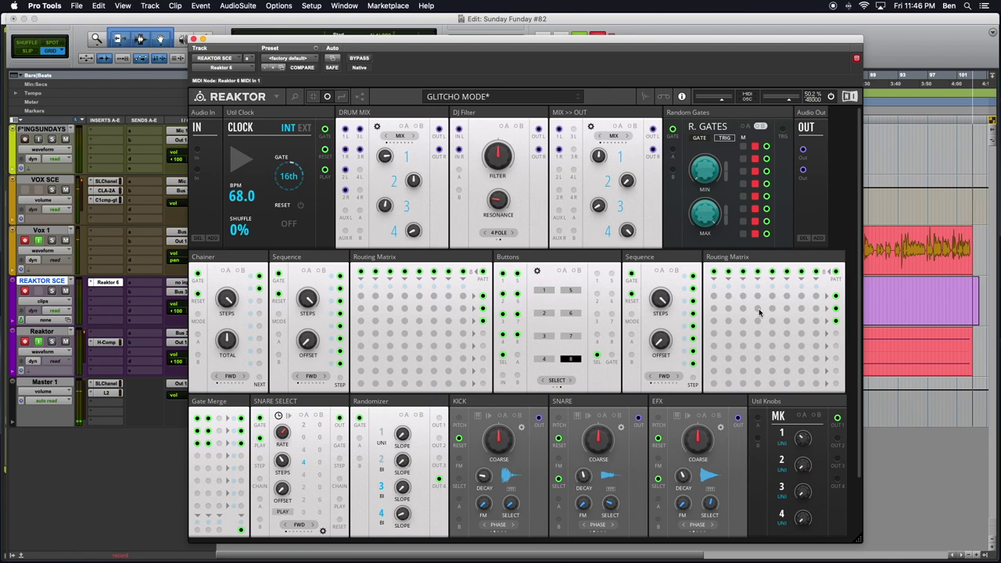
Go through the remaining patterns of the second Routing Matrix, including 7, 1 and 2, and clear their switches.
mouse_move(670, 316)
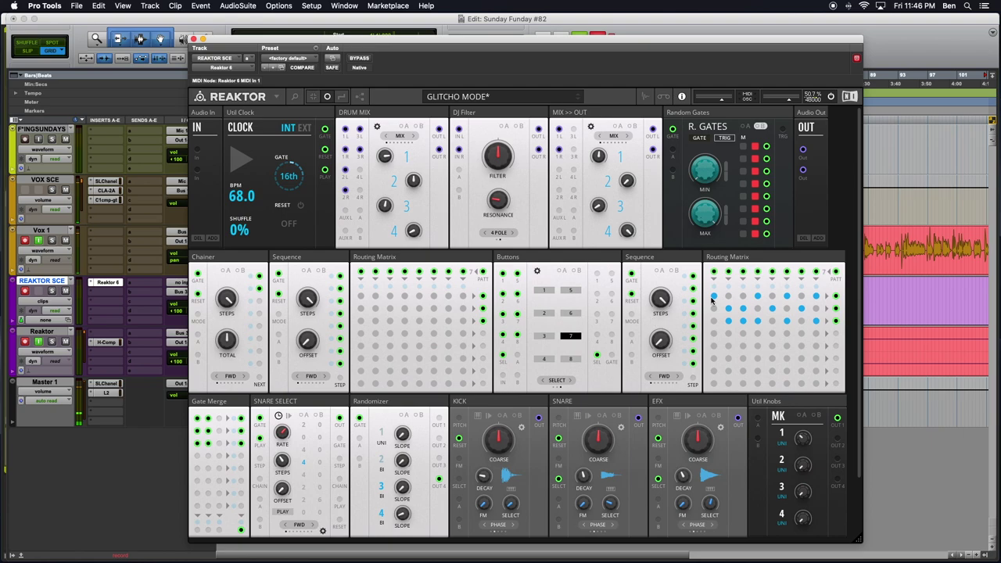
click(742, 308)
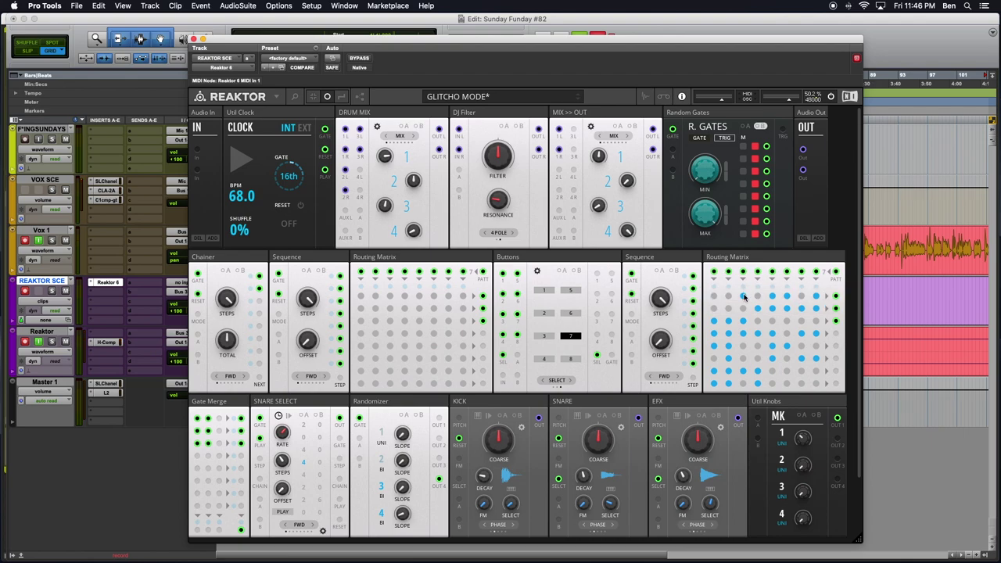
click(826, 271)
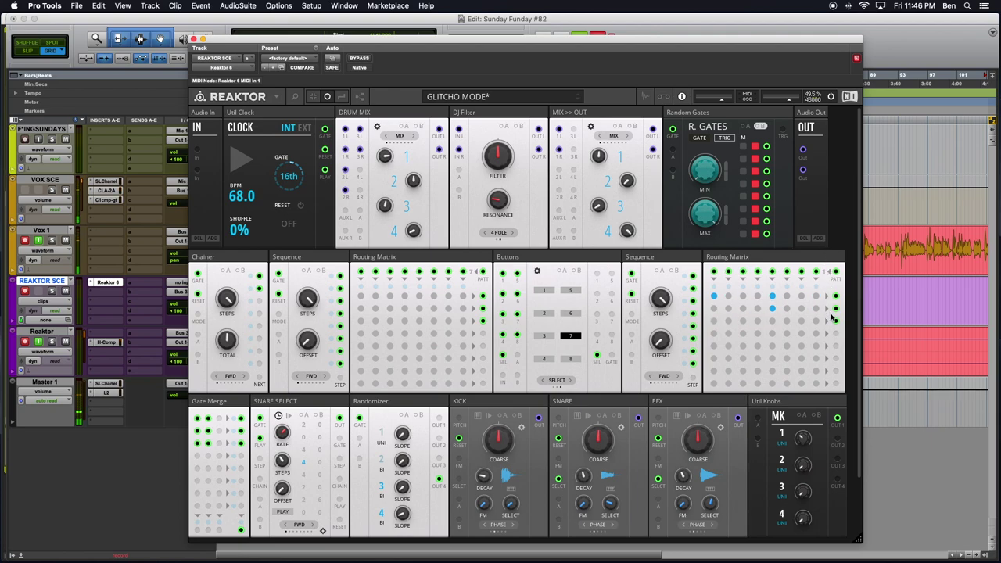
click(824, 270)
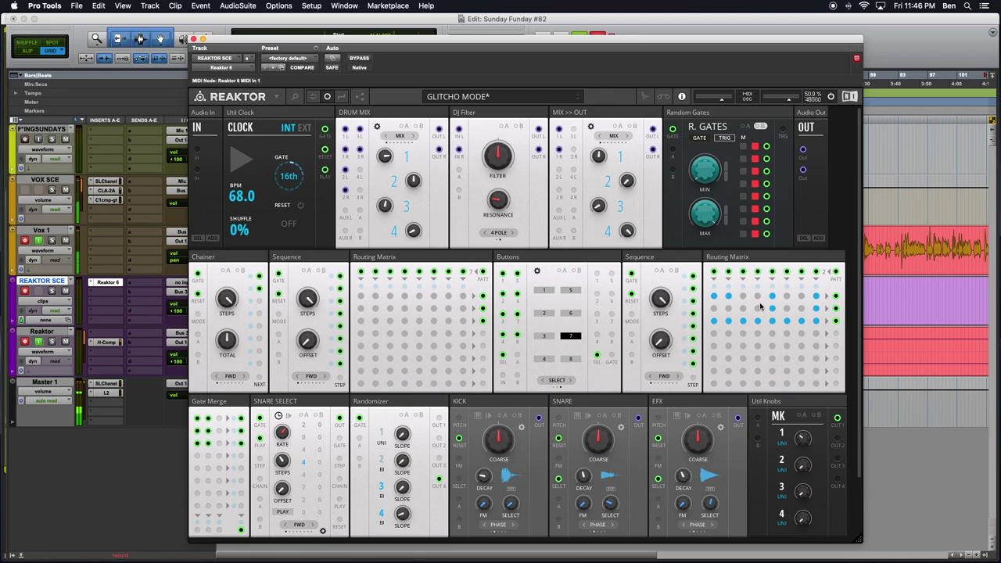
click(824, 268)
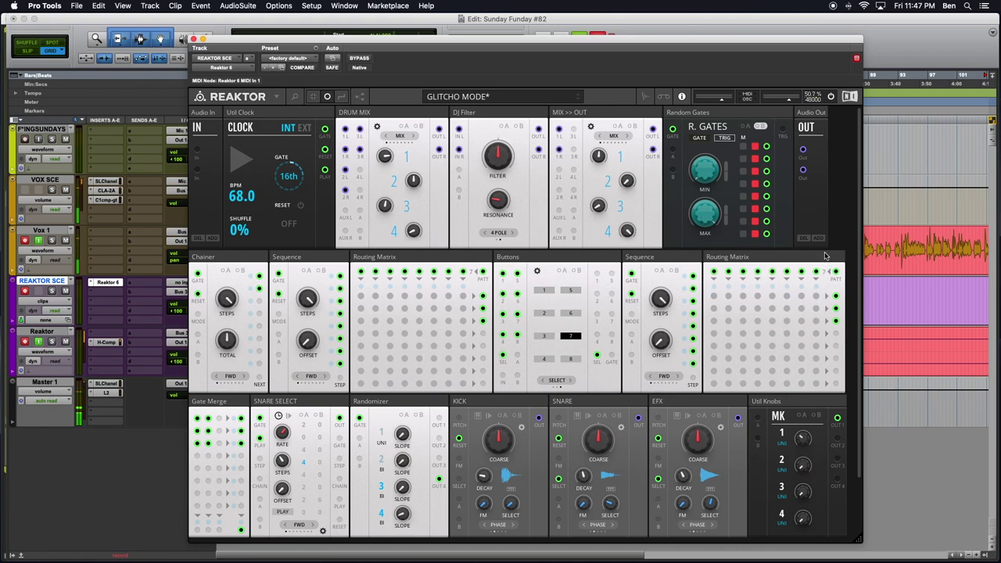
click(826, 274)
Check patterns 1, 5, 2, 6 and 3 in both routing matrices for leftover active switches.
click(542, 292)
click(574, 292)
click(552, 312)
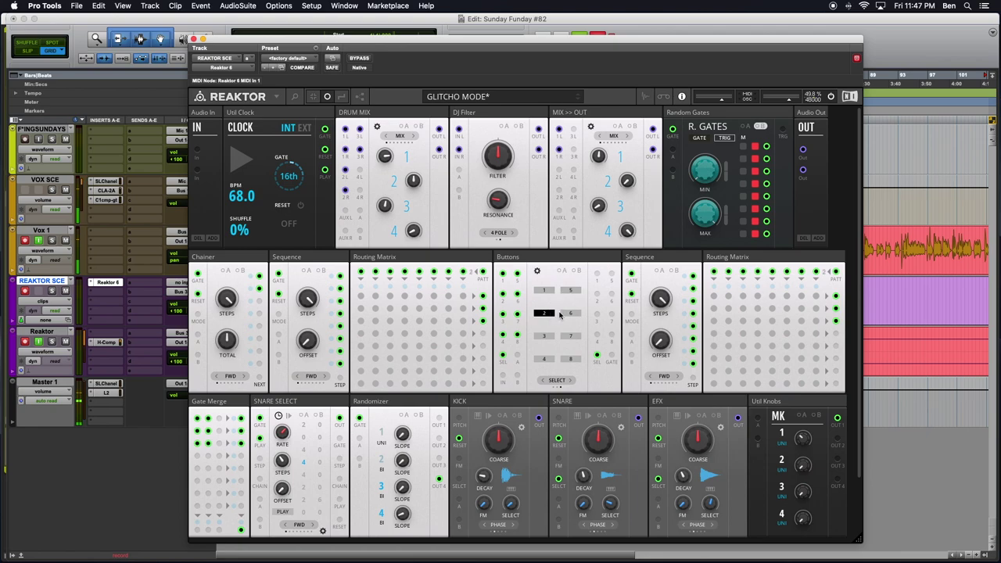
click(573, 314)
click(545, 335)
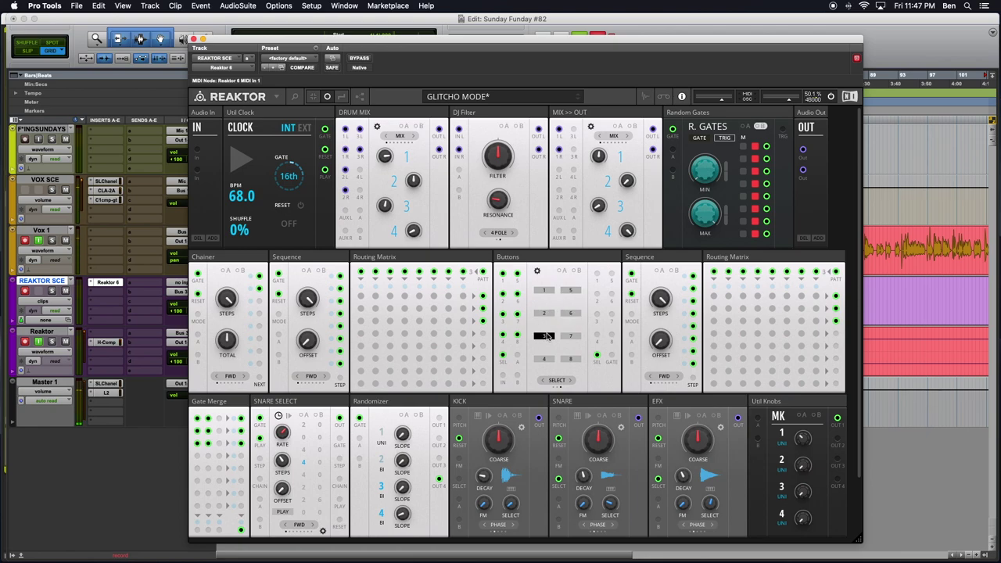
Select pattern 1, start the clock and set its tempo to 94 BPM.
click(544, 292)
click(242, 163)
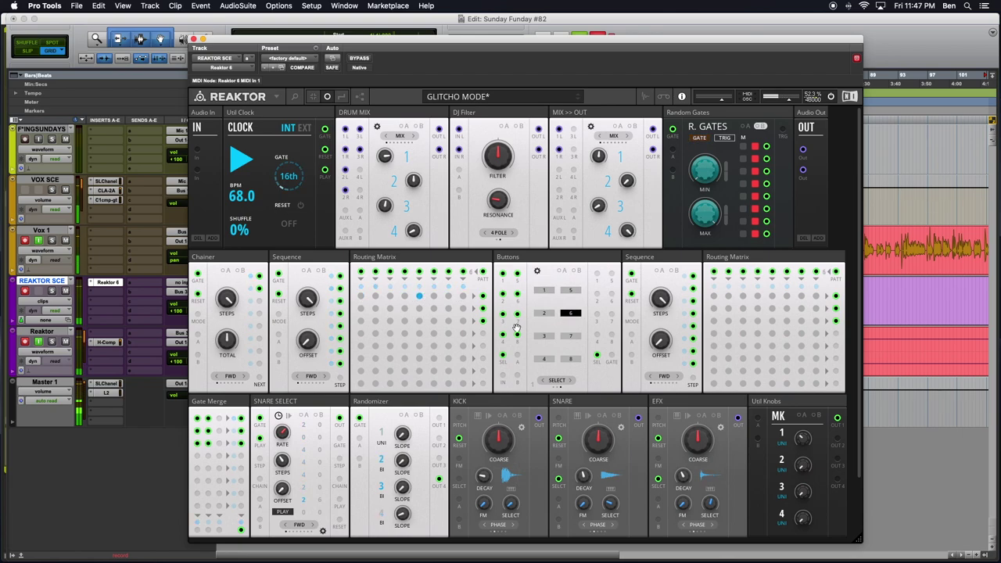
drag(234, 197, 233, 188)
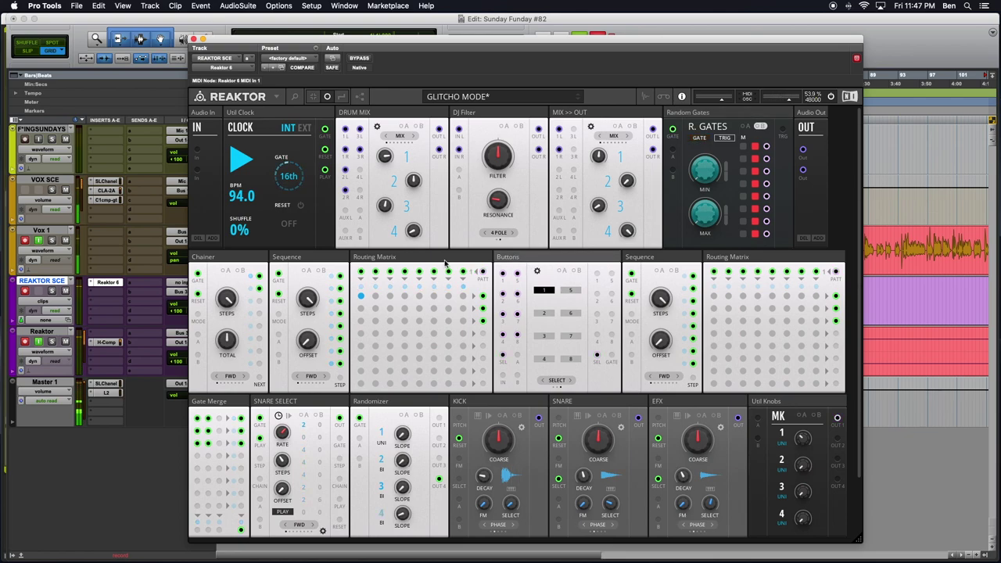
Activate steps 1 and 5 in the first row of pattern 1 in both routing matrices.
click(419, 296)
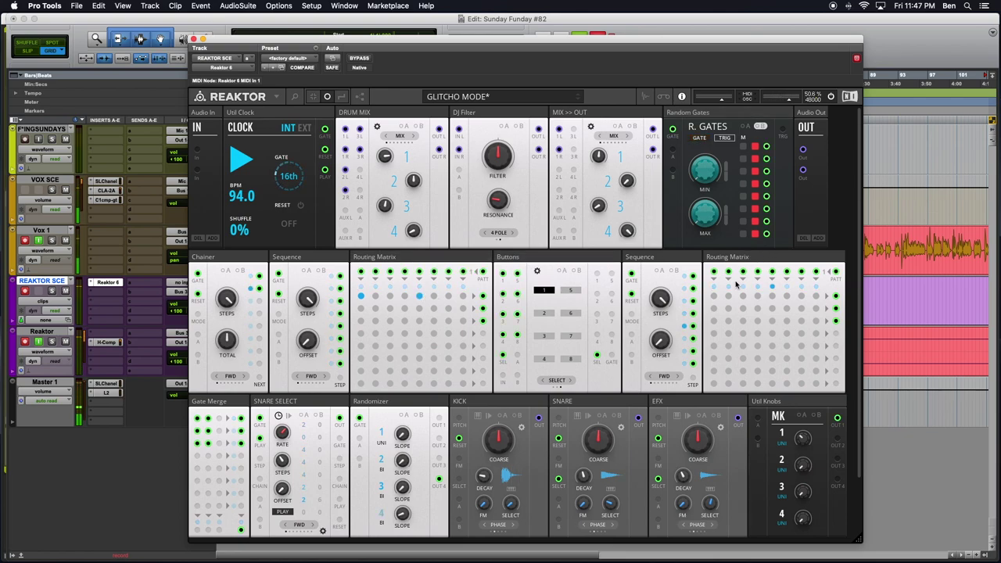
click(771, 297)
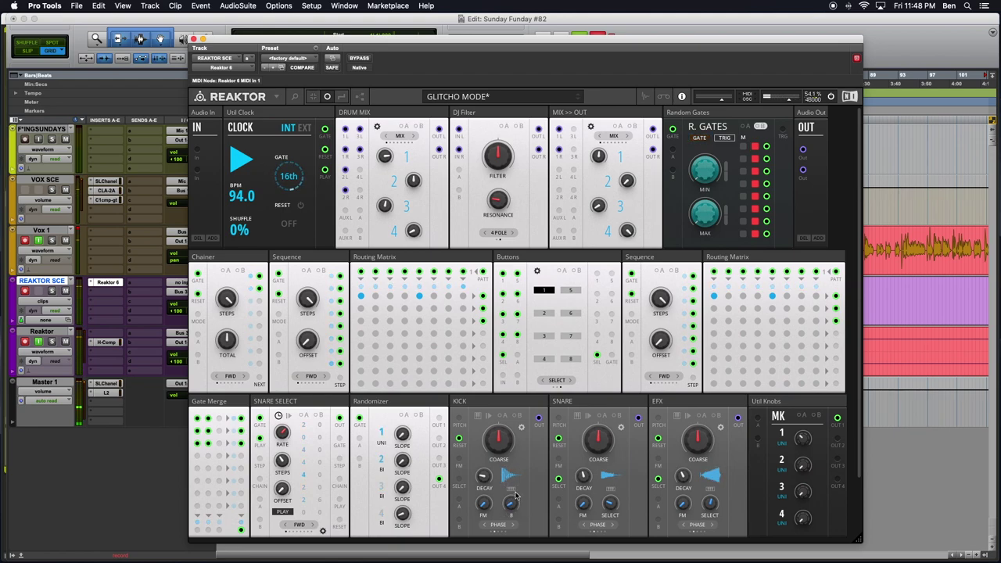
Lengthen the KICK module's decay and try different Select amounts, including 6.
drag(516, 494, 493, 547)
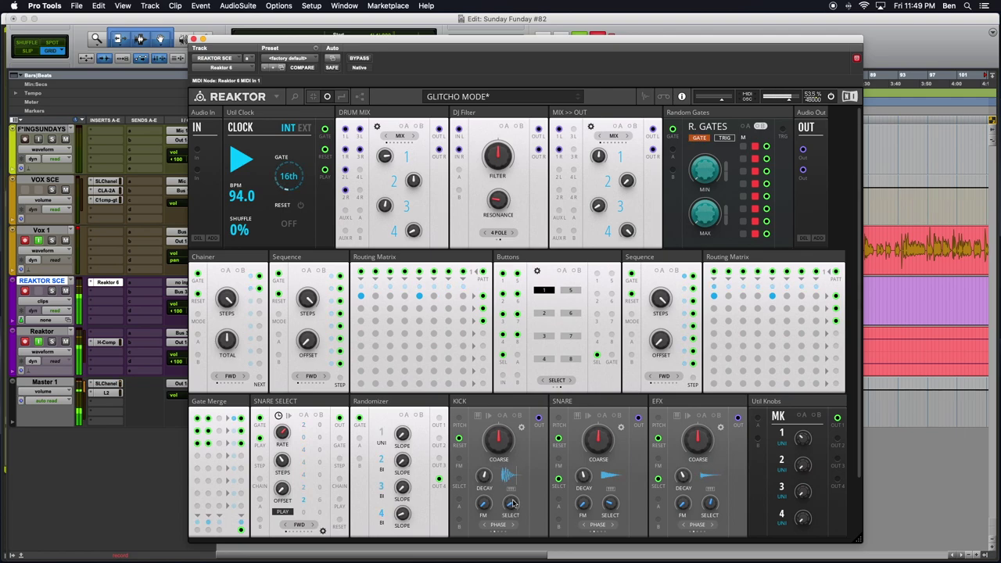
drag(512, 503, 512, 498)
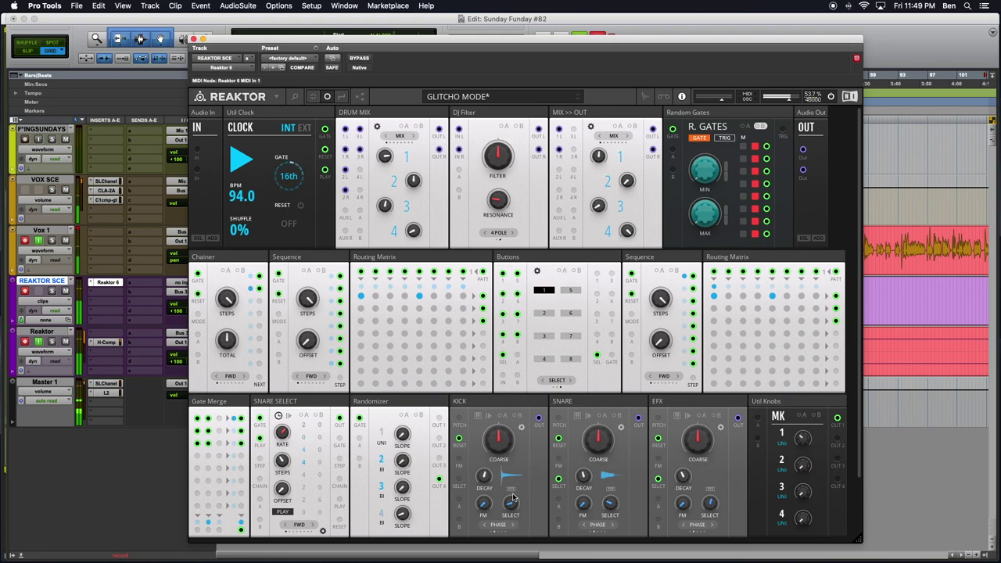
click(513, 498)
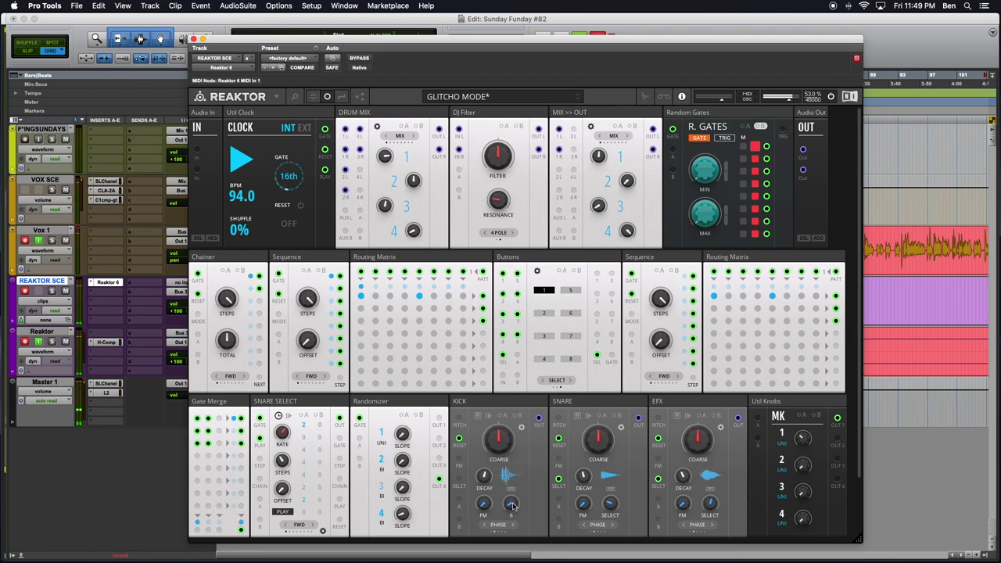
scroll(513, 502, up, 1)
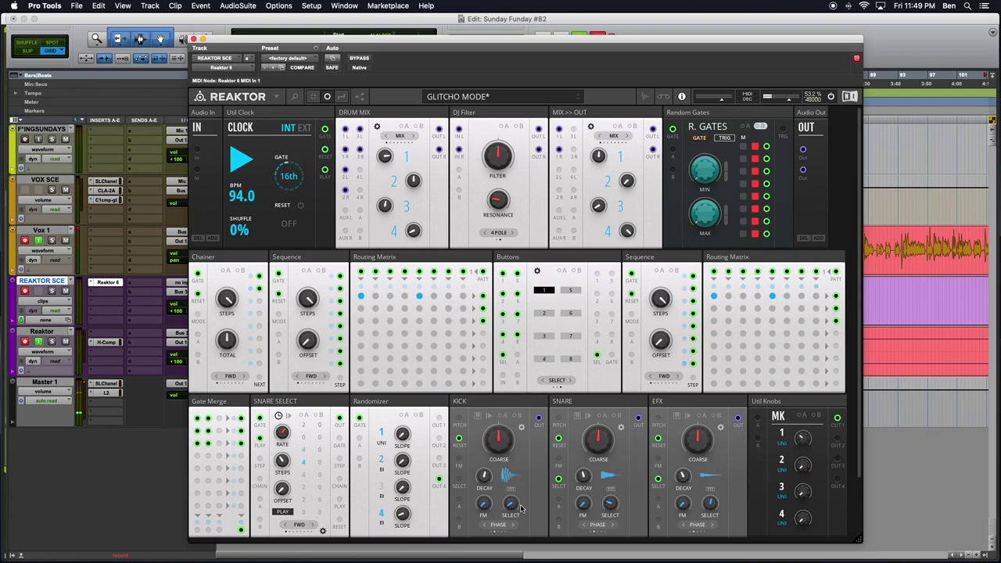
Reshape the KICK sound with a shorter decay, slightly lower coarse pitch and an FM amount of 39.8.
drag(493, 484, 512, 501)
mouse_move(502, 440)
mouse_down()
mouse_move(503, 456)
mouse_move(497, 397)
mouse_move(494, 507)
mouse_move(489, 454)
mouse_up()
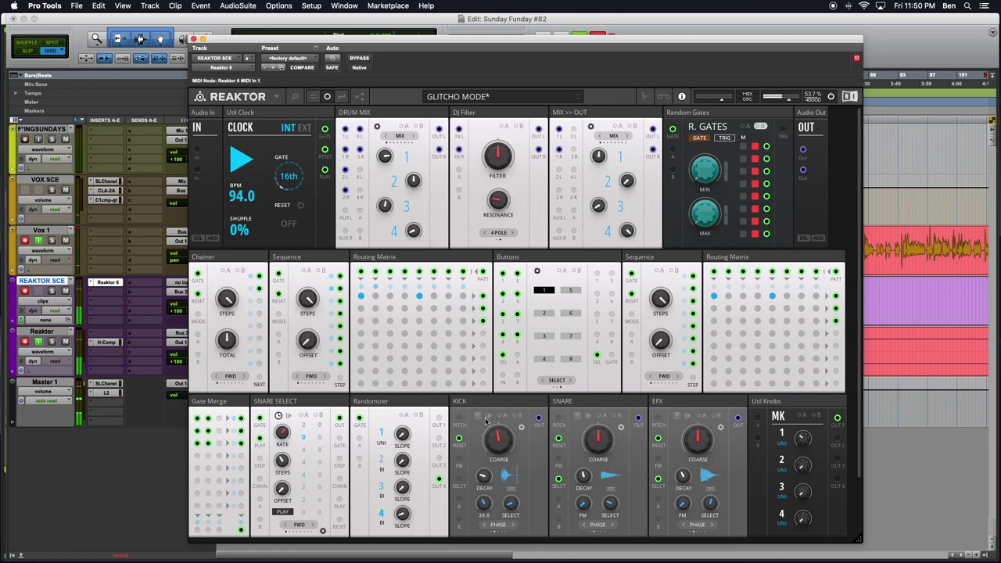
Switch the KICK module from PHASE to FREQ mode and enlarge the plug-in window.
click(512, 525)
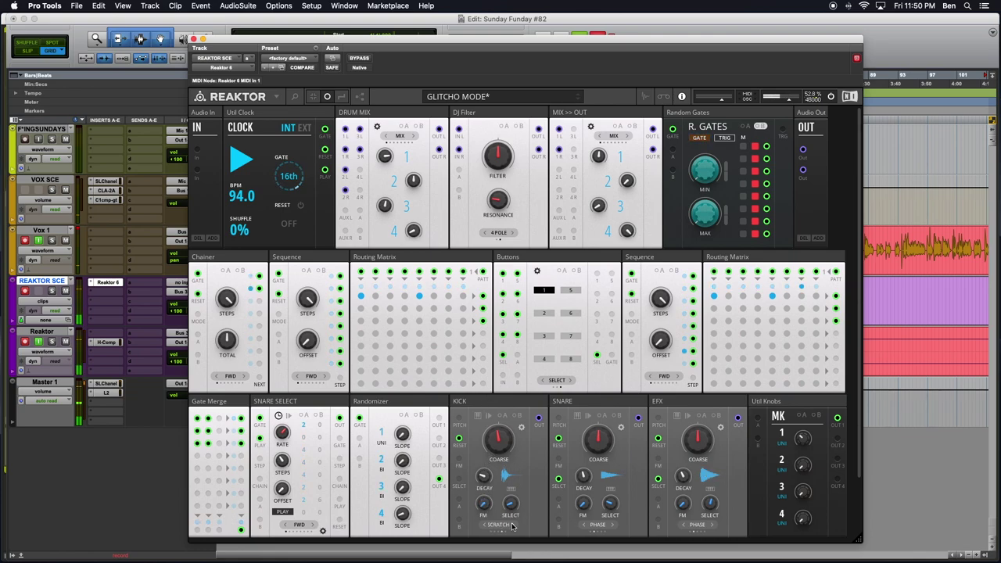
click(512, 525)
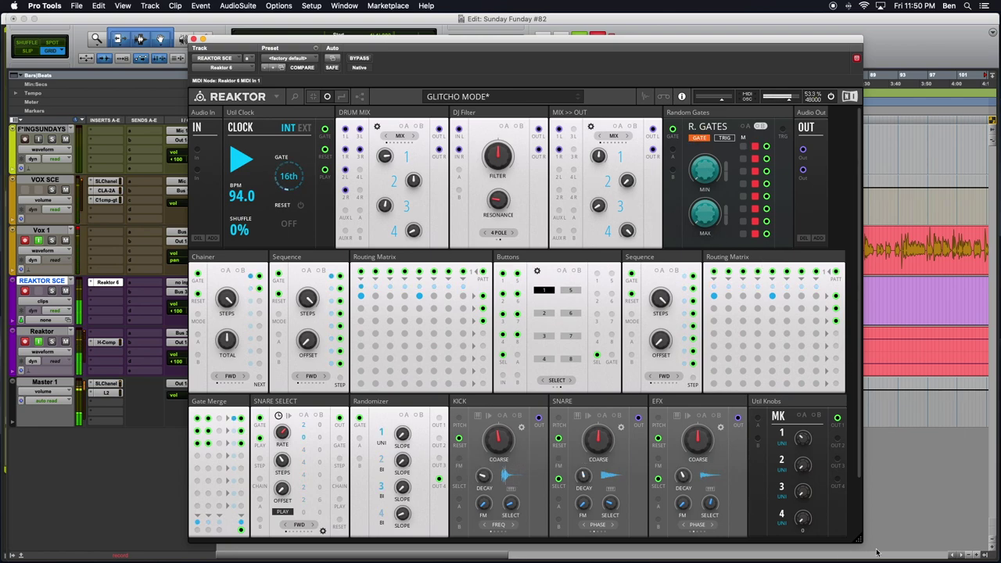
drag(857, 539, 997, 556)
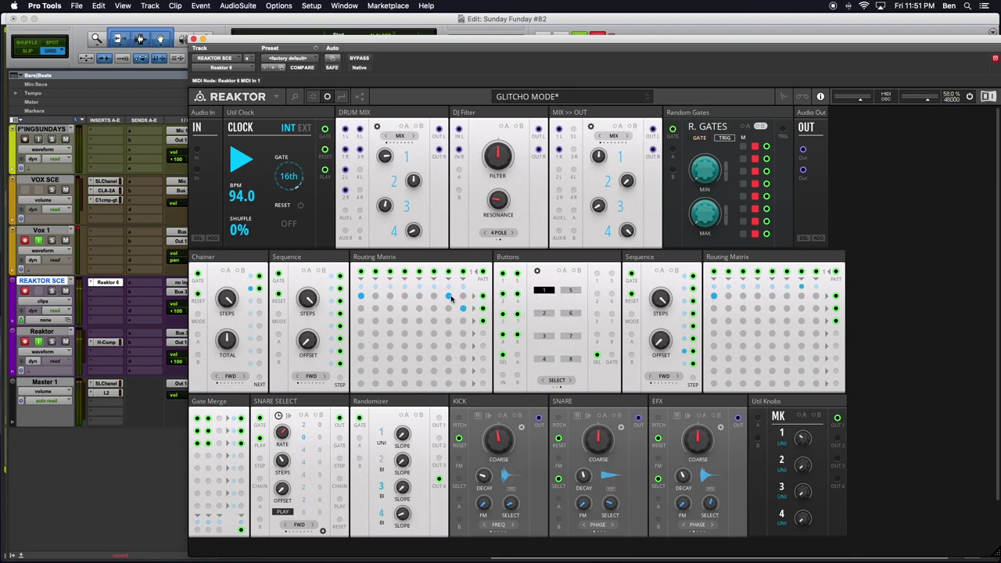
Program row-one hits on steps 1 and 6 of the first routing matrix and step 1 of the second, with row-two hits on step 8.
click(800, 295)
click(815, 308)
click(434, 295)
click(800, 296)
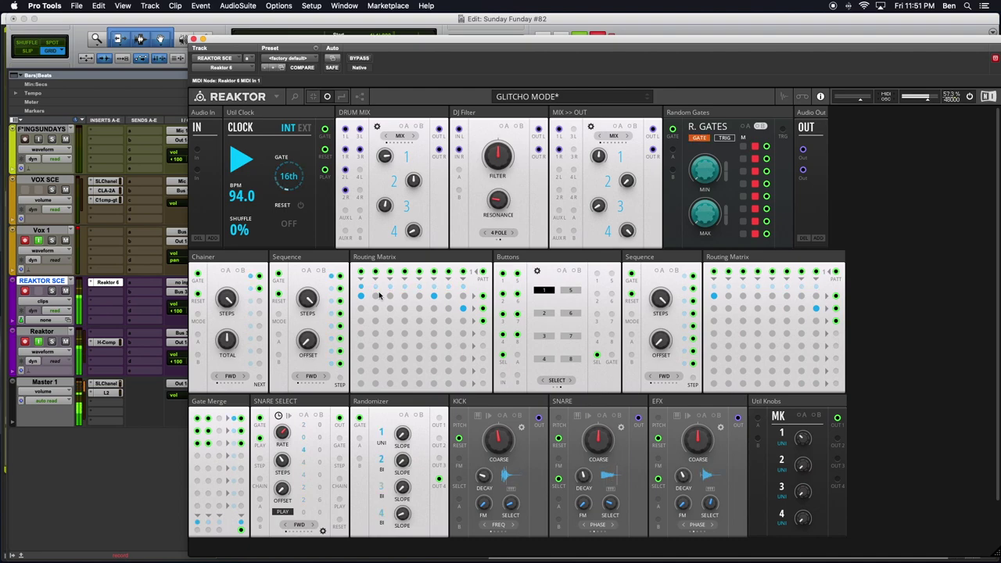
Activate all eight steps in the third row of both routing matrices and lower channel 3 in DRUM MIX.
drag(362, 321, 469, 324)
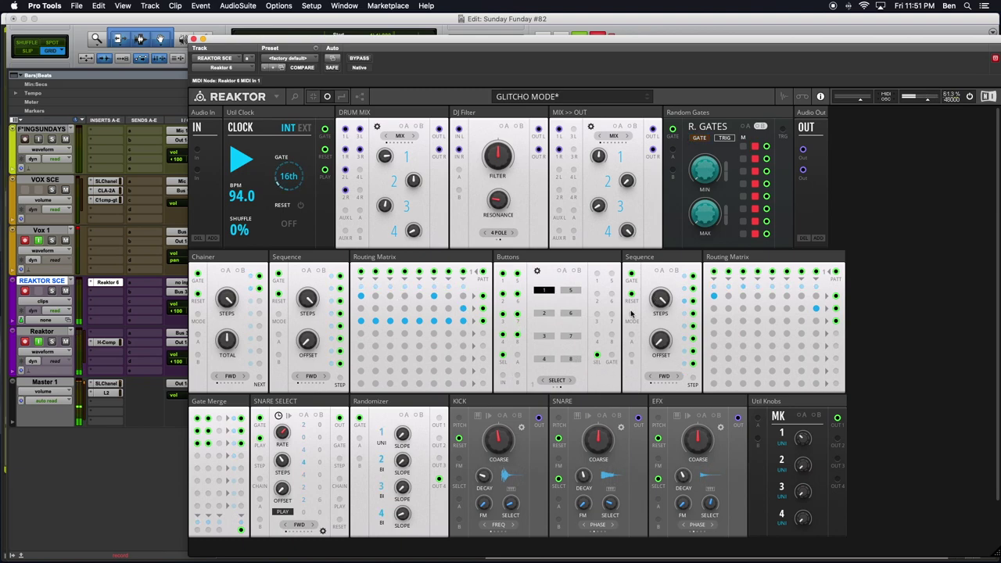
drag(384, 208, 385, 202)
drag(714, 321, 816, 320)
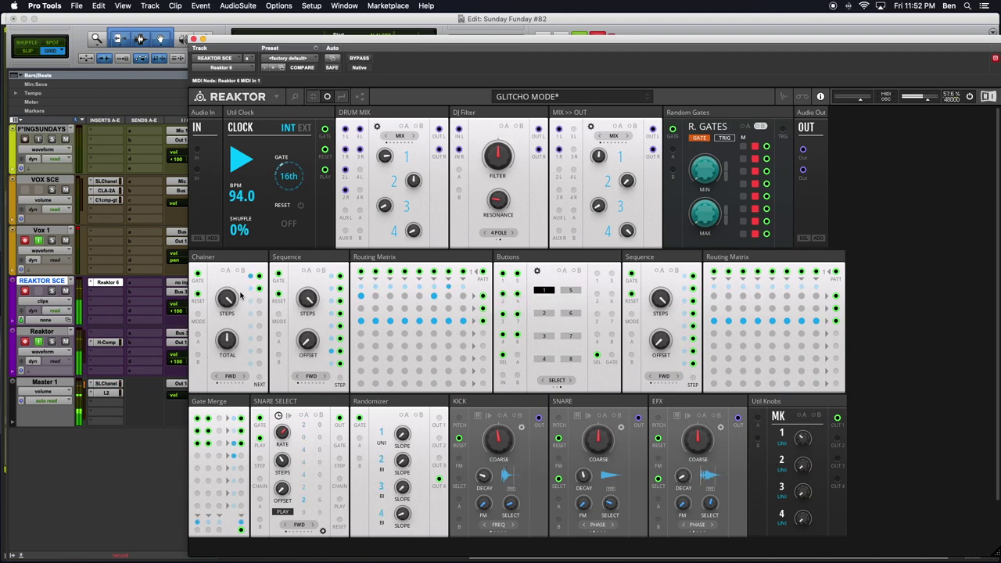
Reduce the Chainer's steps and total, and rearrange hits to row-one step 7 in the first matrix and row-two step 1 in the second.
mouse_move(311, 298)
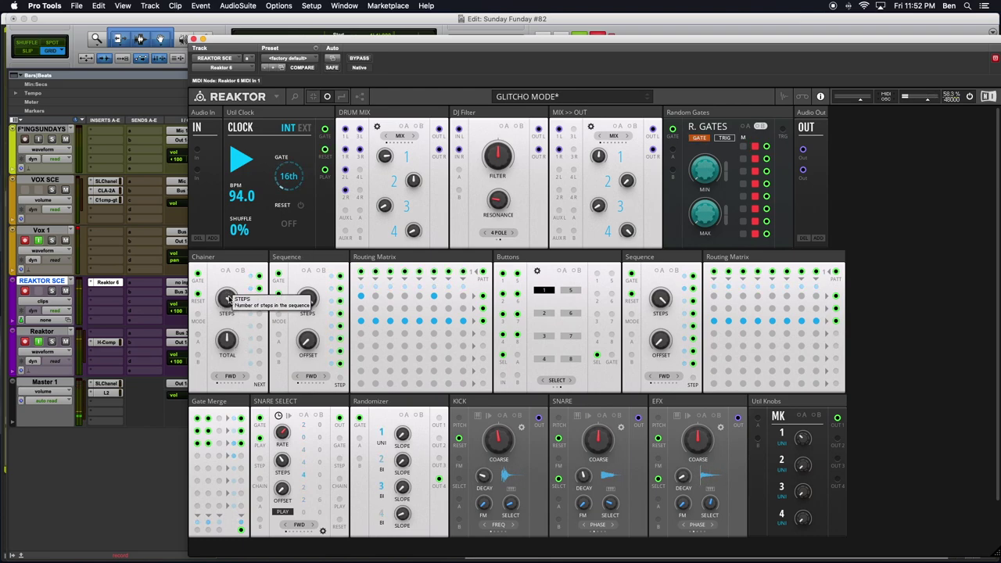
drag(226, 300, 227, 303)
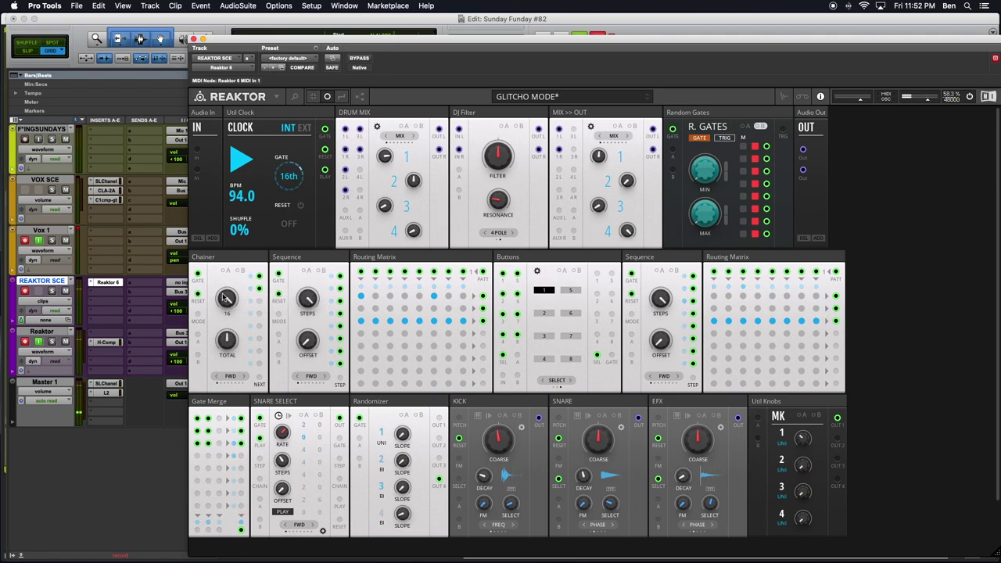
drag(227, 342, 230, 370)
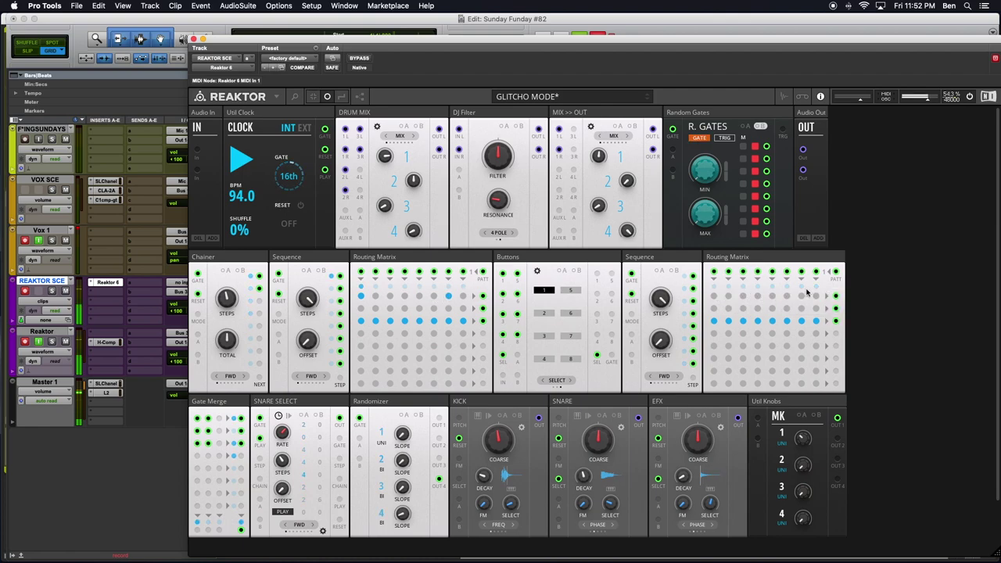
click(713, 308)
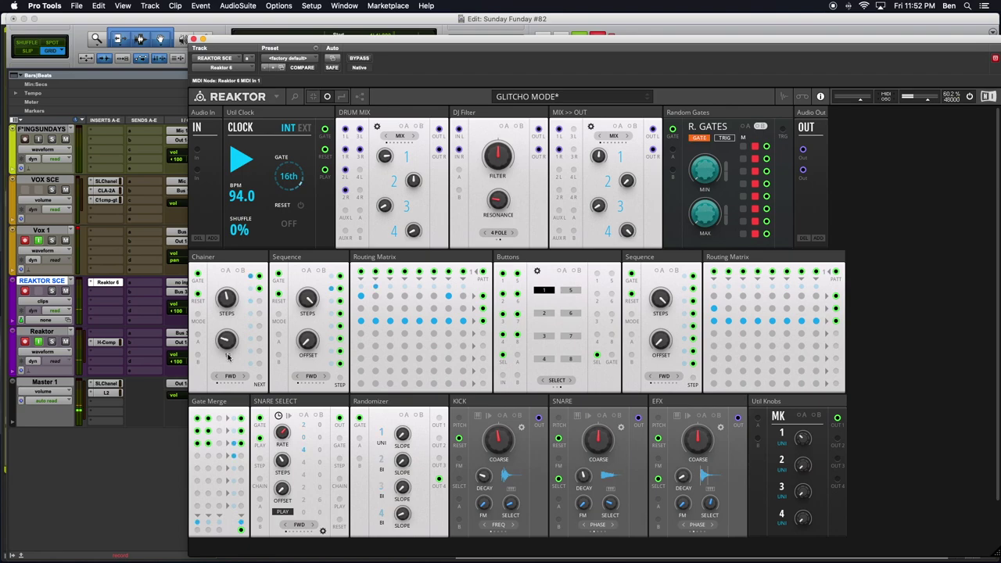
mouse_move(226, 339)
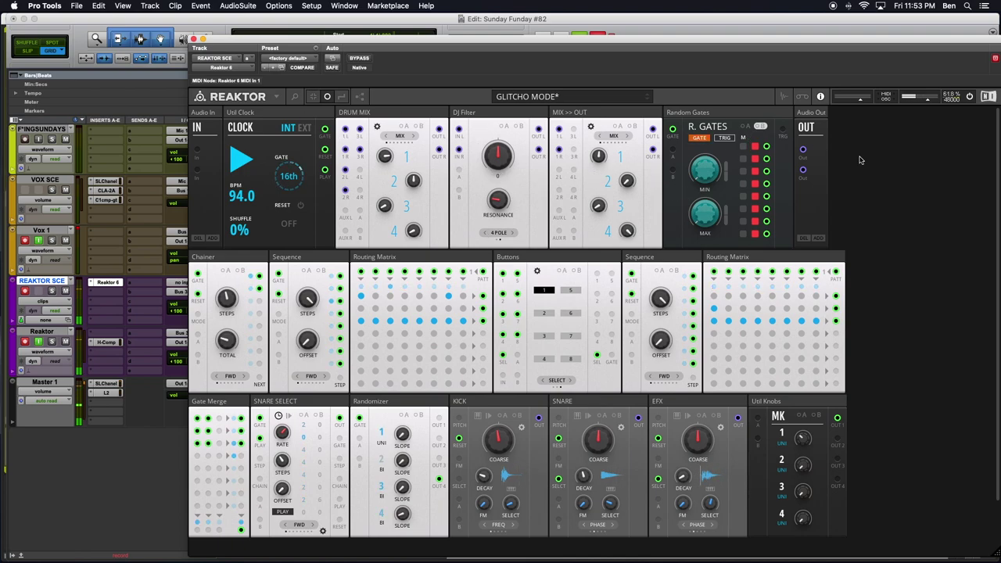
Disconnect the SNARE module's Select input from the SNARE SELECT sequencer, then lower the snare's Select amount and shorten its decay.
drag(751, 41, 663, 35)
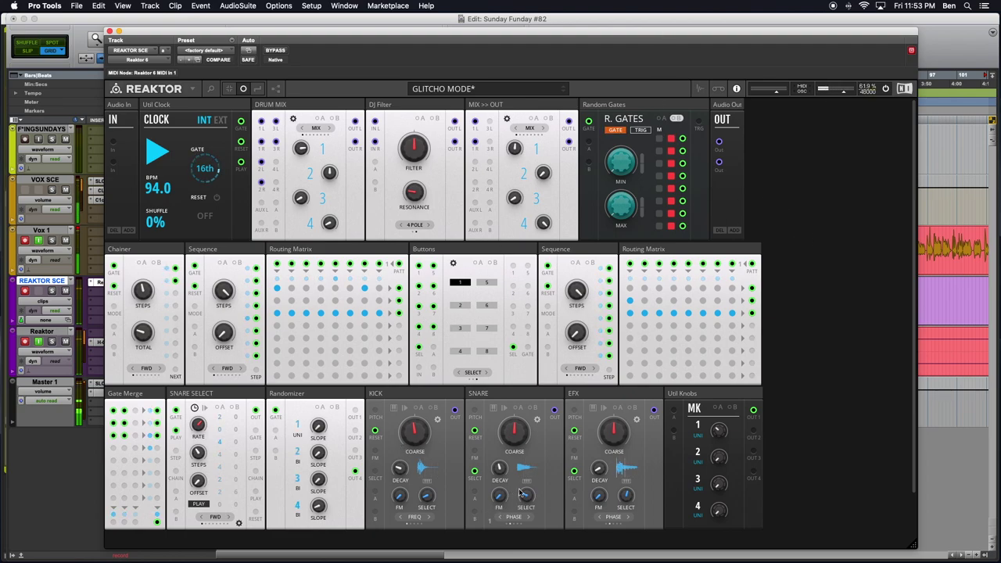
mouse_move(526, 498)
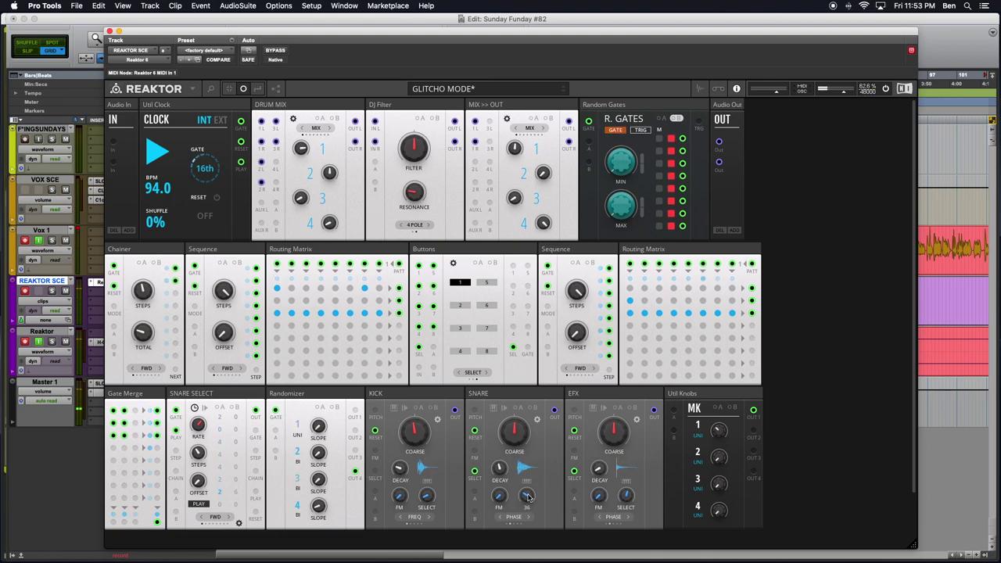
scroll(526, 498, down, 1)
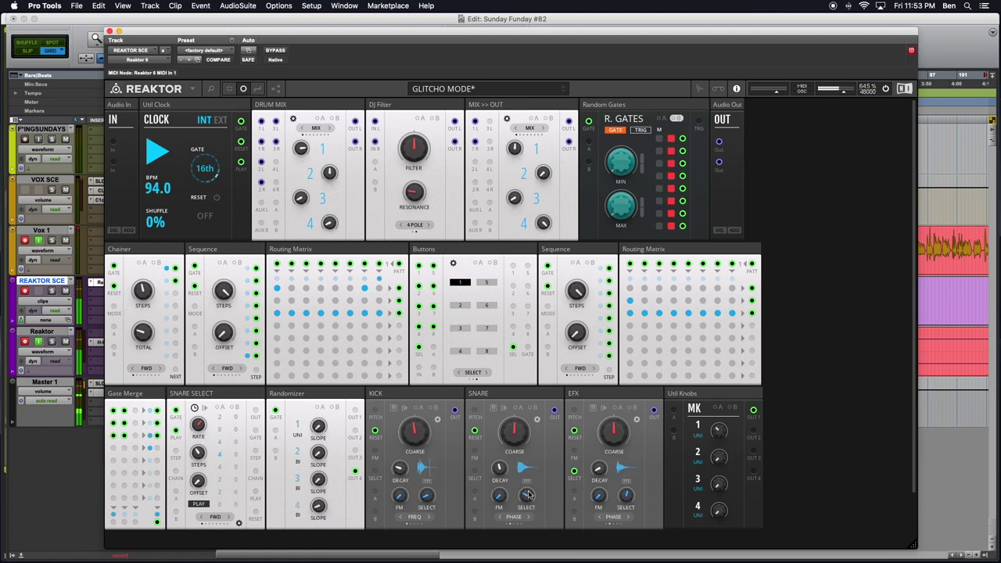
drag(526, 495, 526, 498)
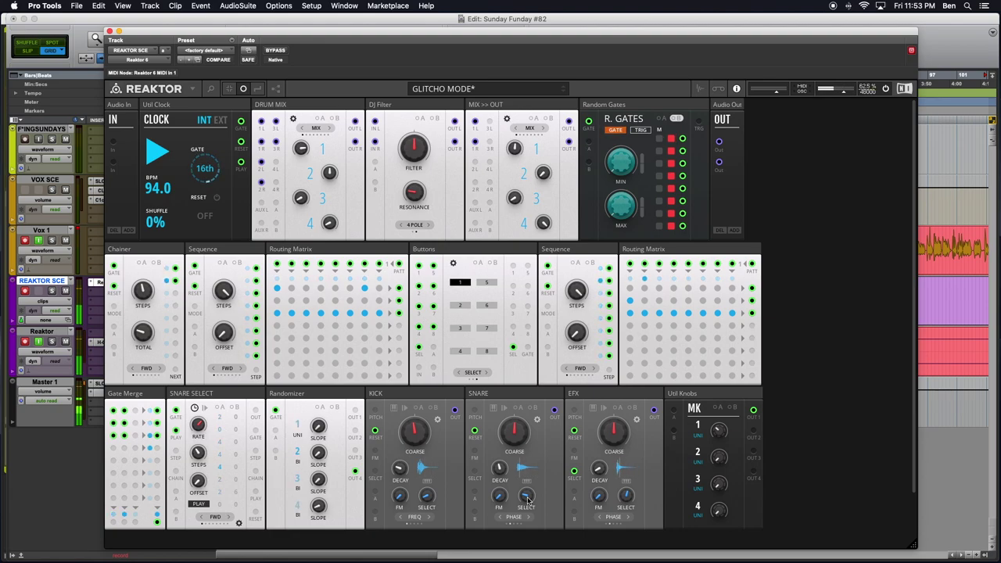
drag(498, 471, 498, 492)
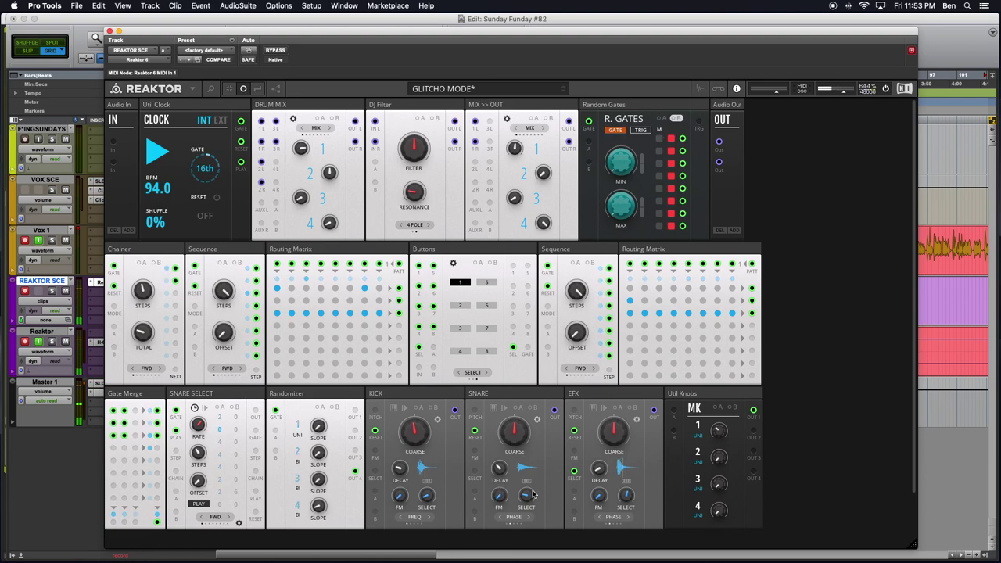
Try SNARE Select amounts such as 22 and lower the snare's coarse pitch slightly.
drag(530, 498, 530, 502)
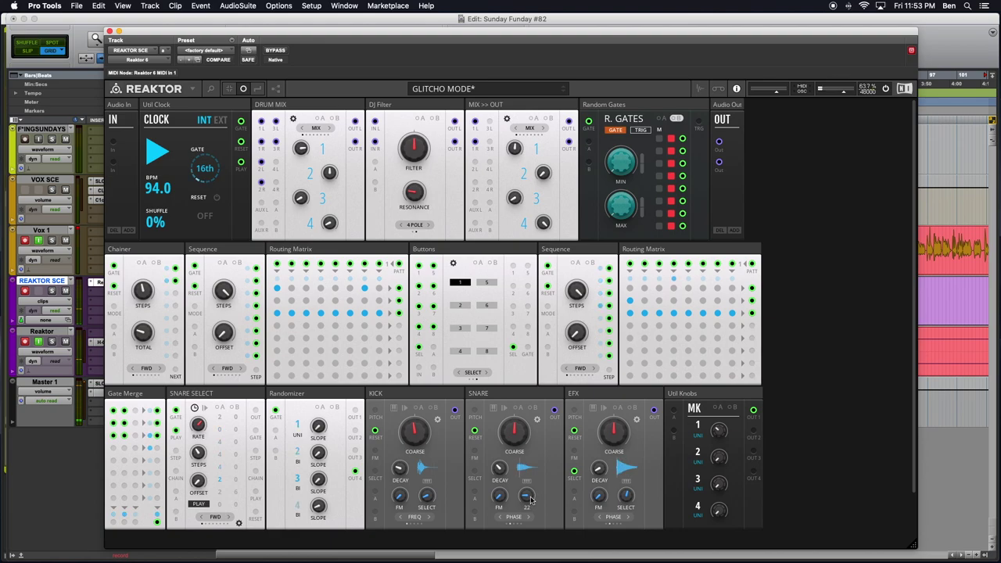
drag(530, 498, 530, 499)
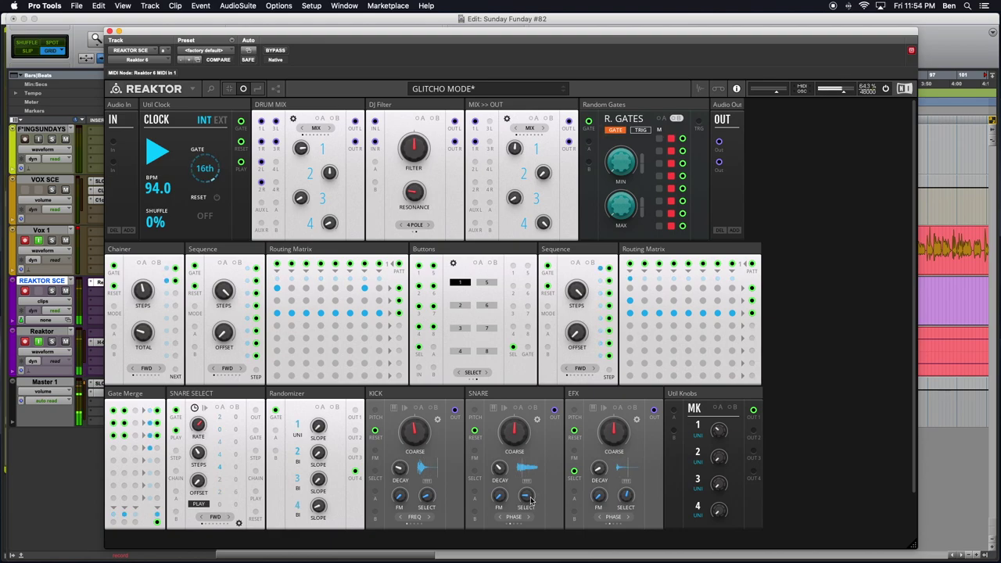
drag(509, 484, 522, 483)
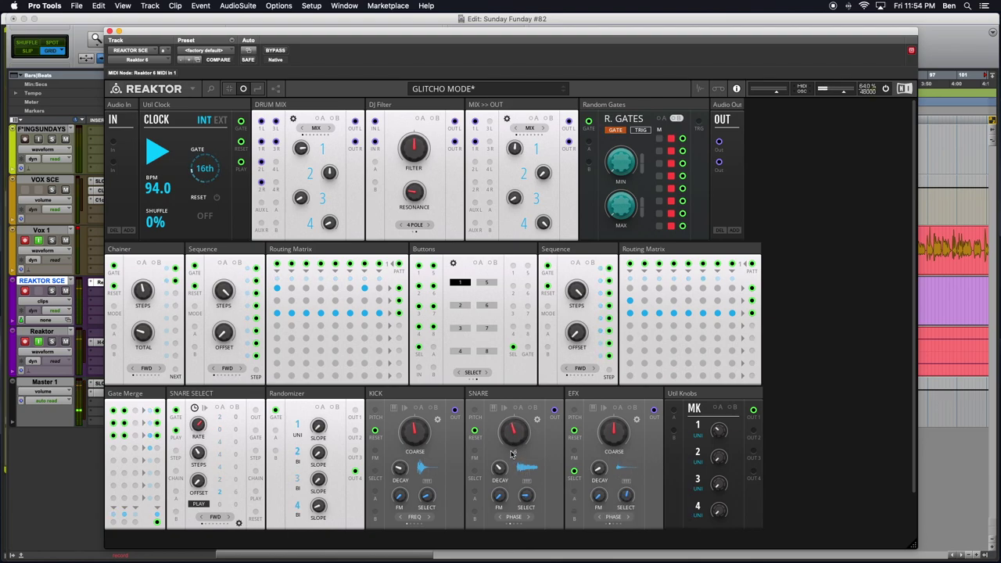
drag(527, 494, 528, 495)
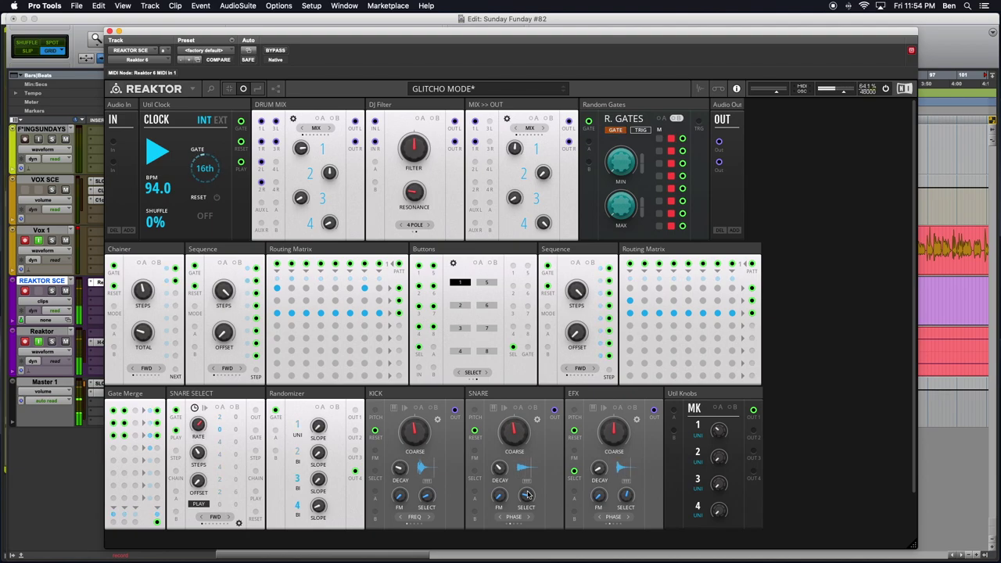
Audition higher and lower Select amounts on the SNARE module, including 28, to choose a snare sound.
scroll(527, 494, up, 3)
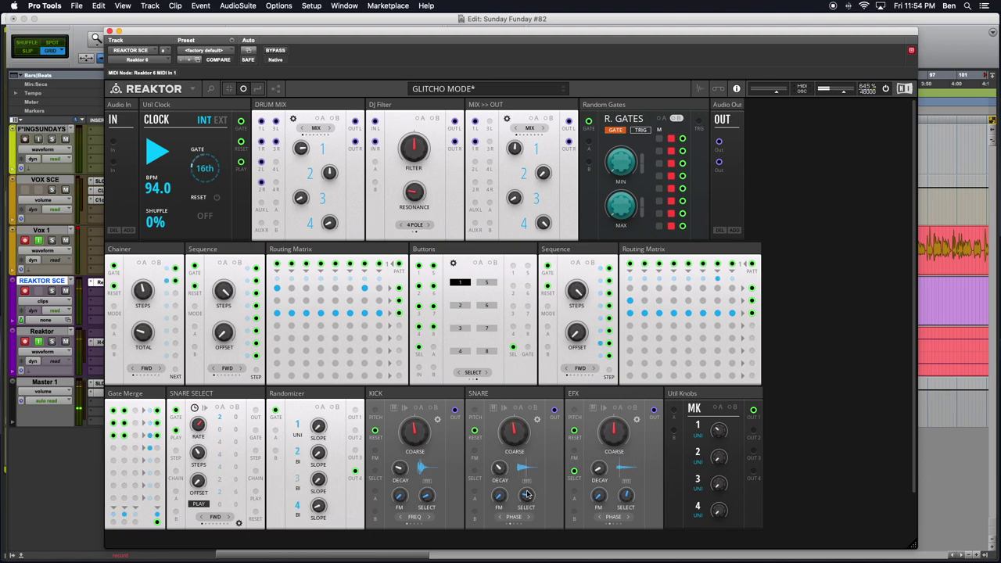
scroll(527, 495, up, 2)
scroll(528, 494, down, 1)
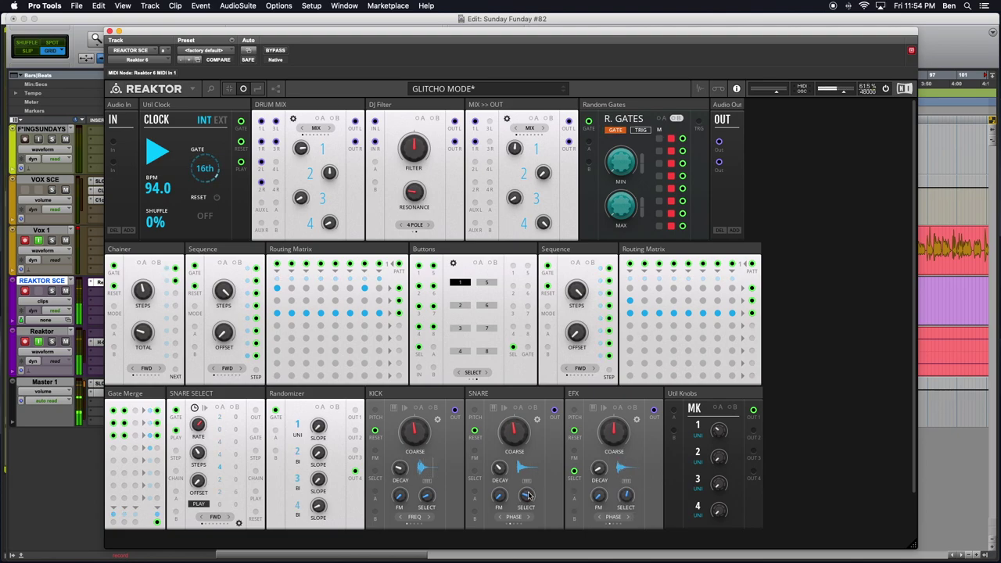
scroll(528, 495, up, 2)
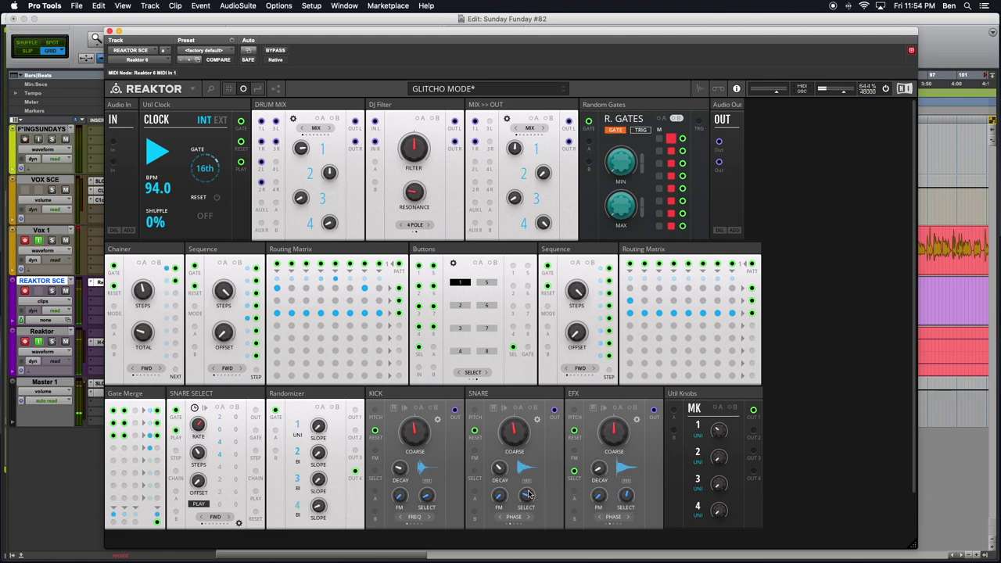
scroll(527, 495, down, 2)
scroll(529, 493, down, 1)
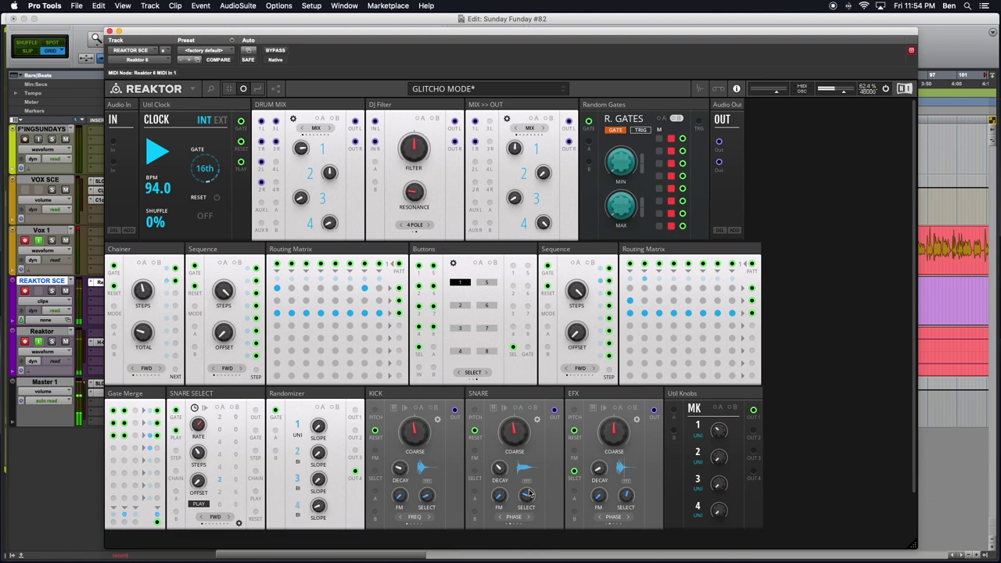
scroll(529, 493, up, 2)
scroll(529, 493, down, 3)
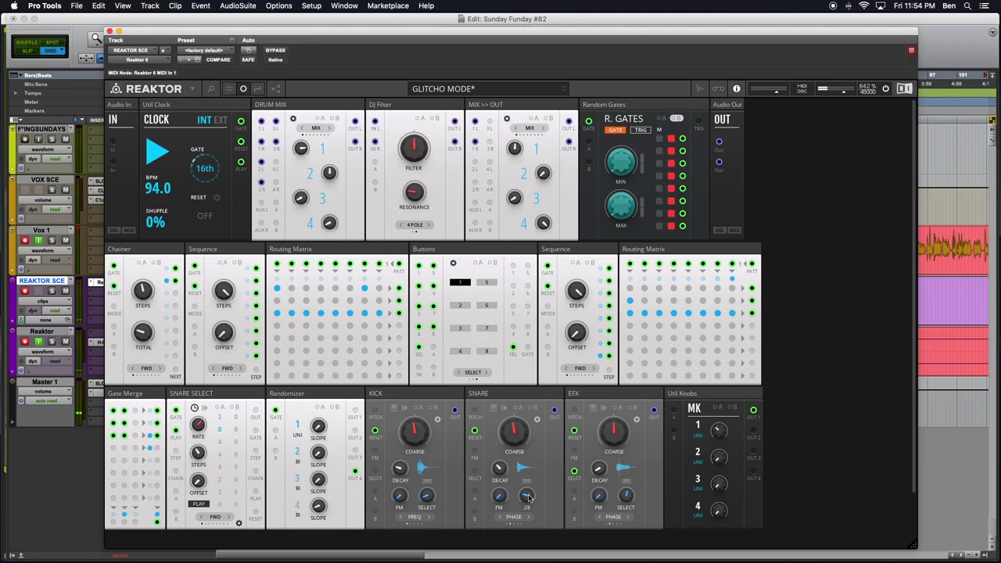
click(528, 496)
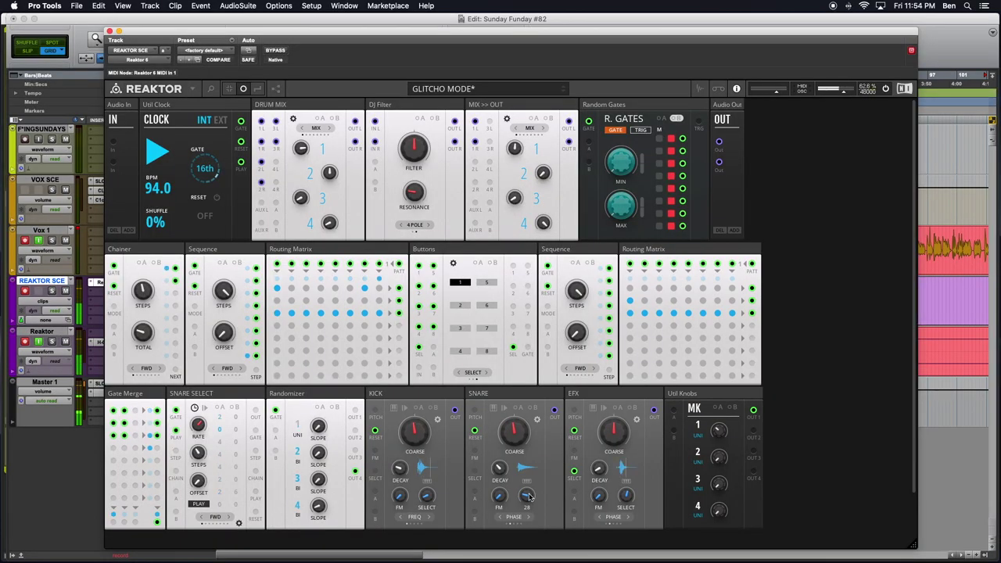
drag(528, 496, 528, 498)
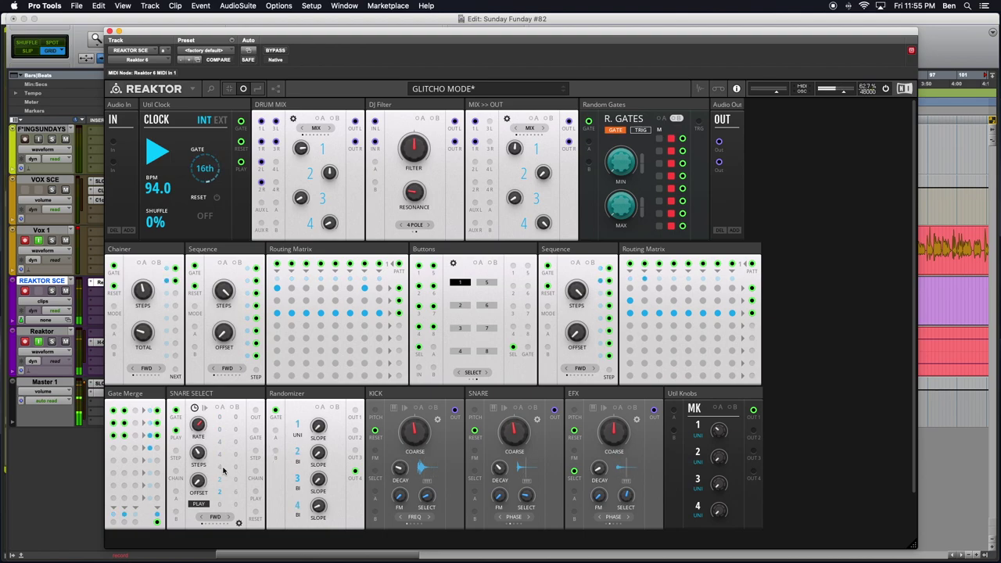
Rename the SNARE SELECT sequencer block to Val SEQ.
click(319, 481)
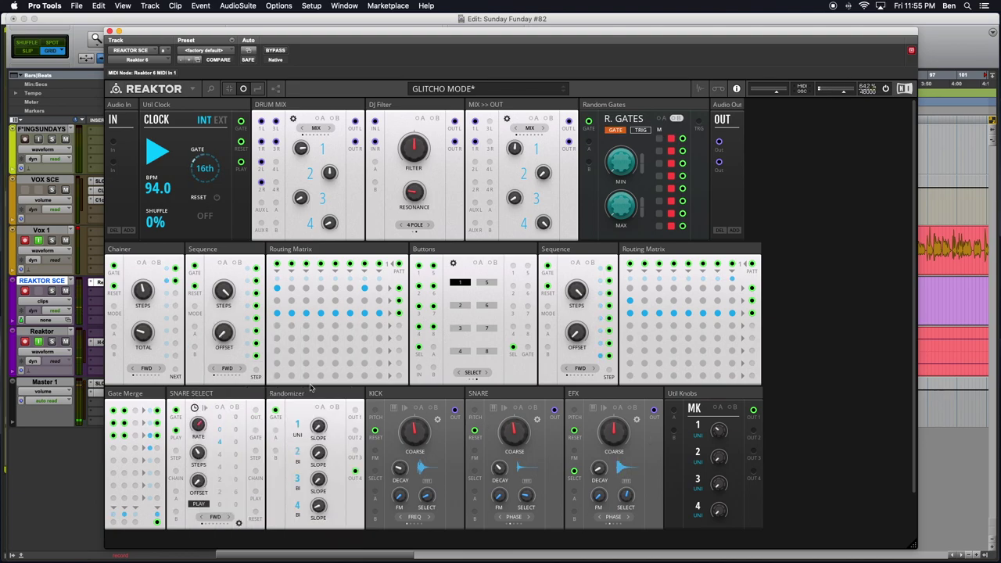
mouse_move(200, 394)
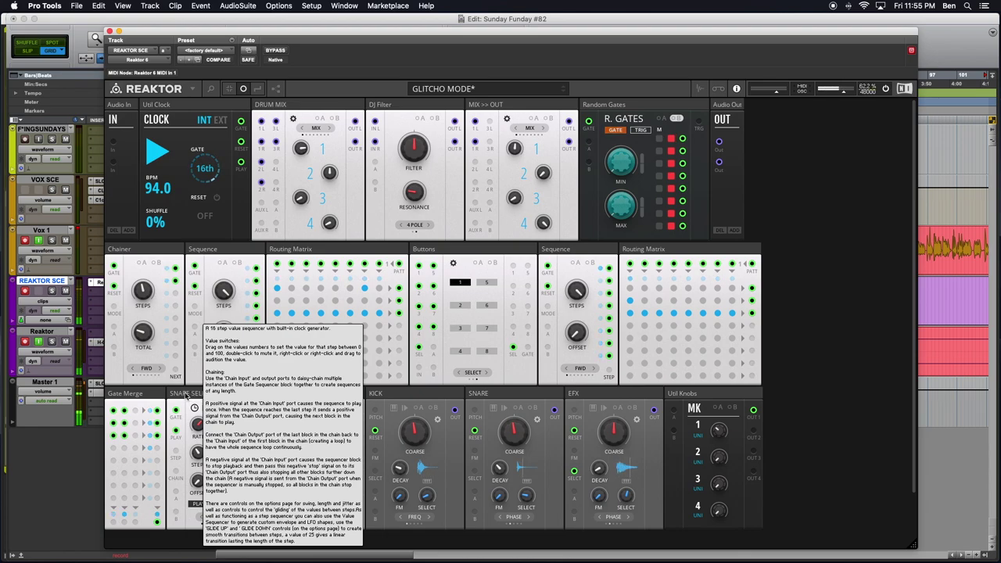
key(Escape)
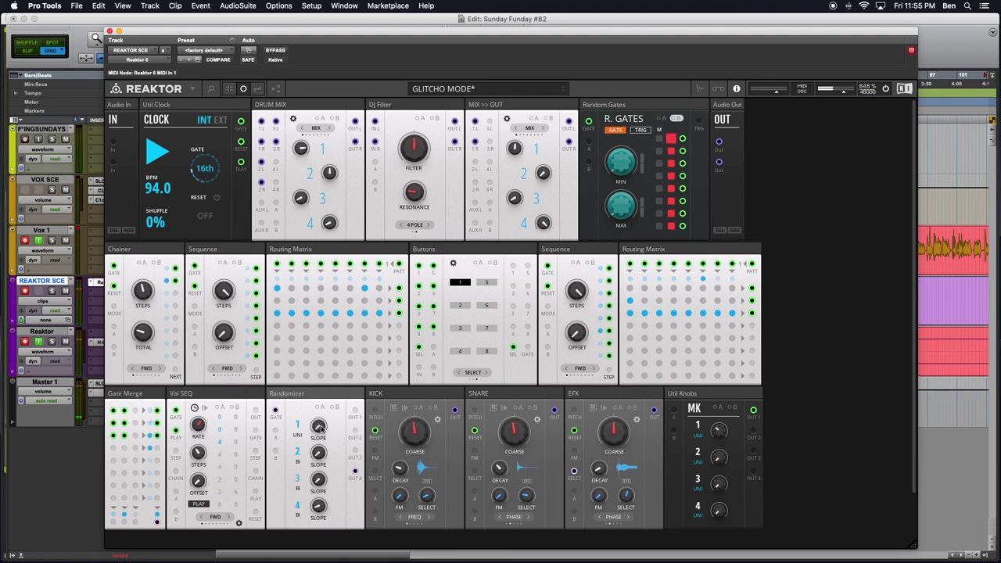
mouse_move(308, 393)
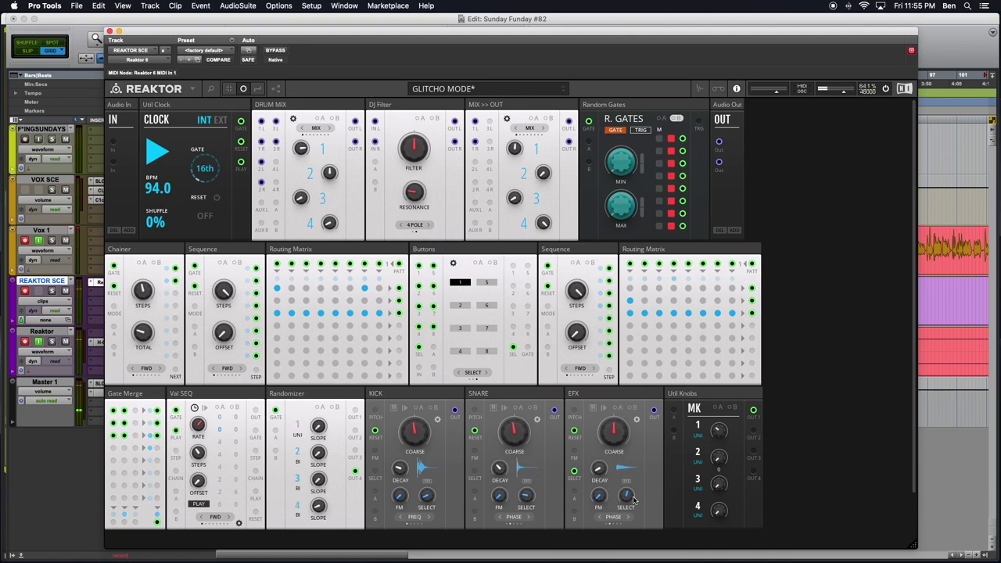
Reshape the EFX sound with a lower Select amount, a slightly longer decay and a coarse pitch below -20.
drag(628, 491, 628, 483)
drag(630, 493, 630, 485)
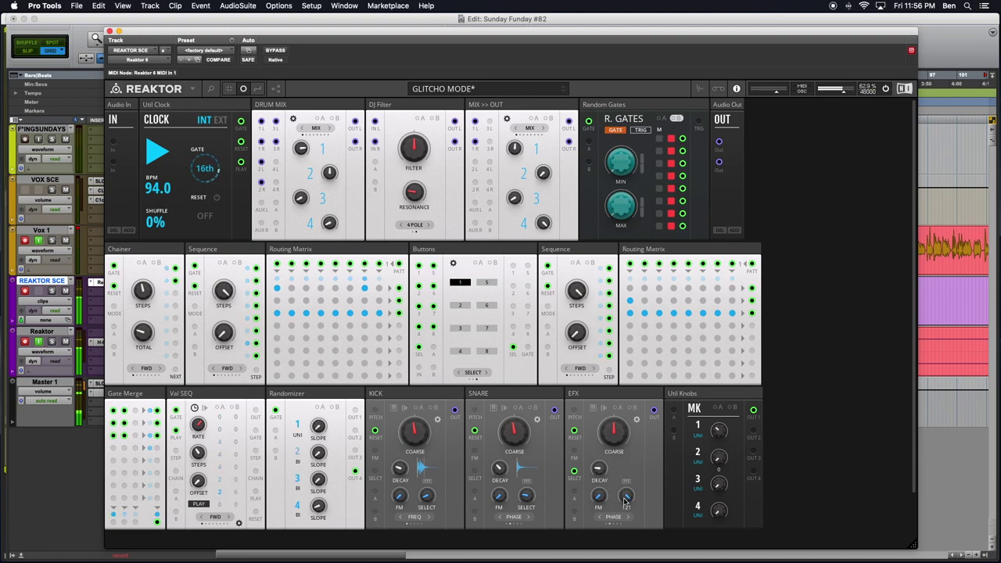
drag(627, 506, 628, 521)
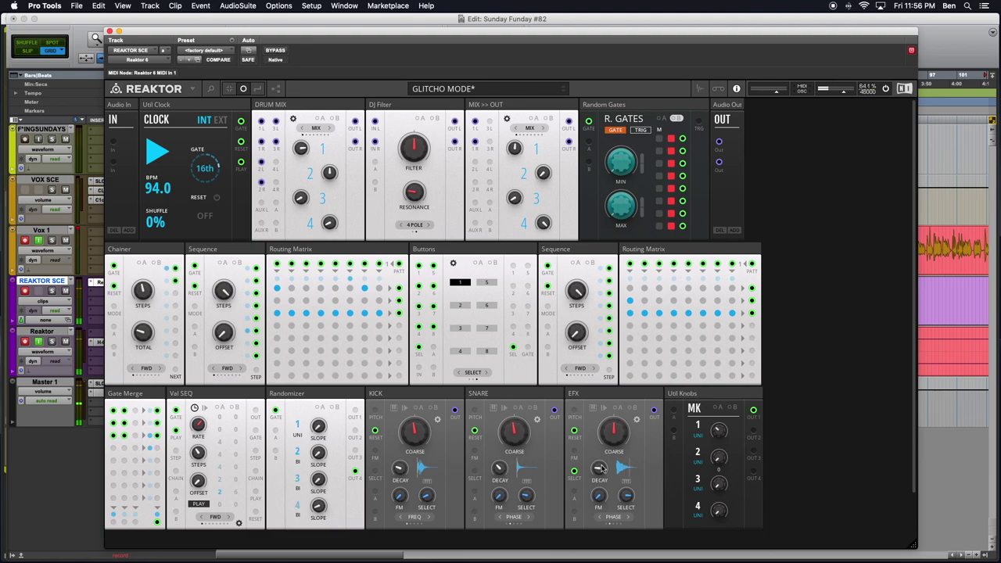
drag(612, 427, 608, 479)
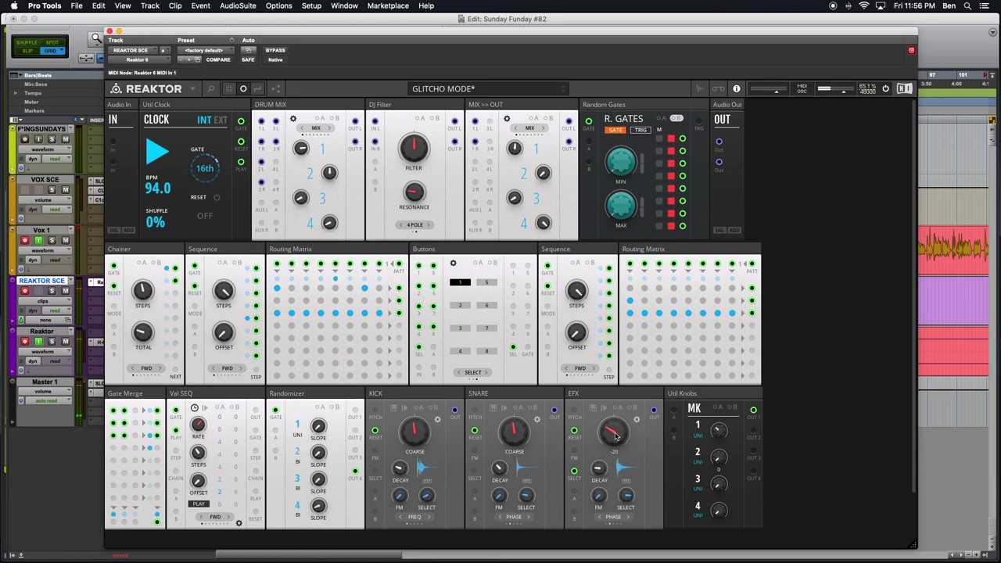
drag(610, 432, 608, 446)
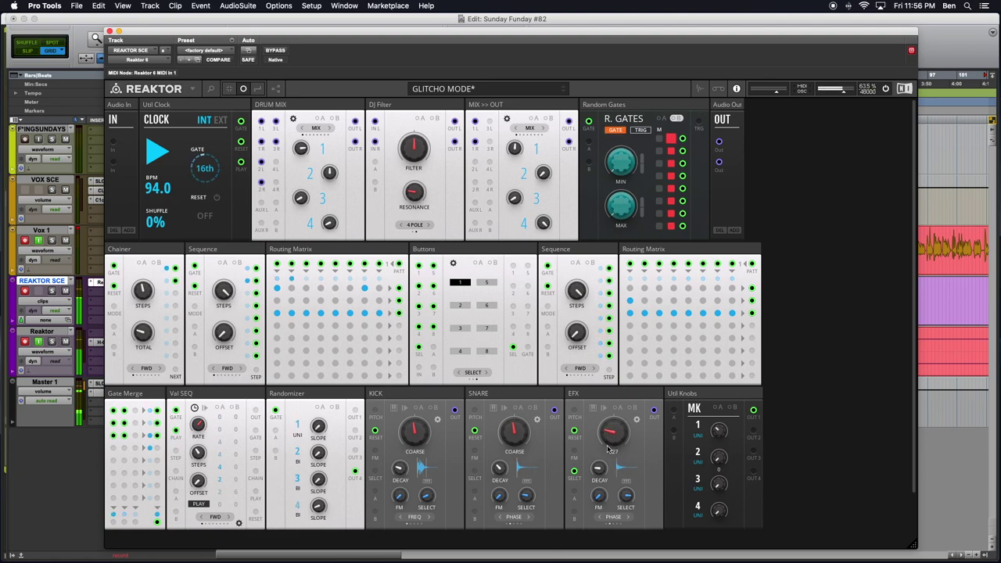
Fine-tune the decay of the EFX module.
drag(600, 467, 603, 458)
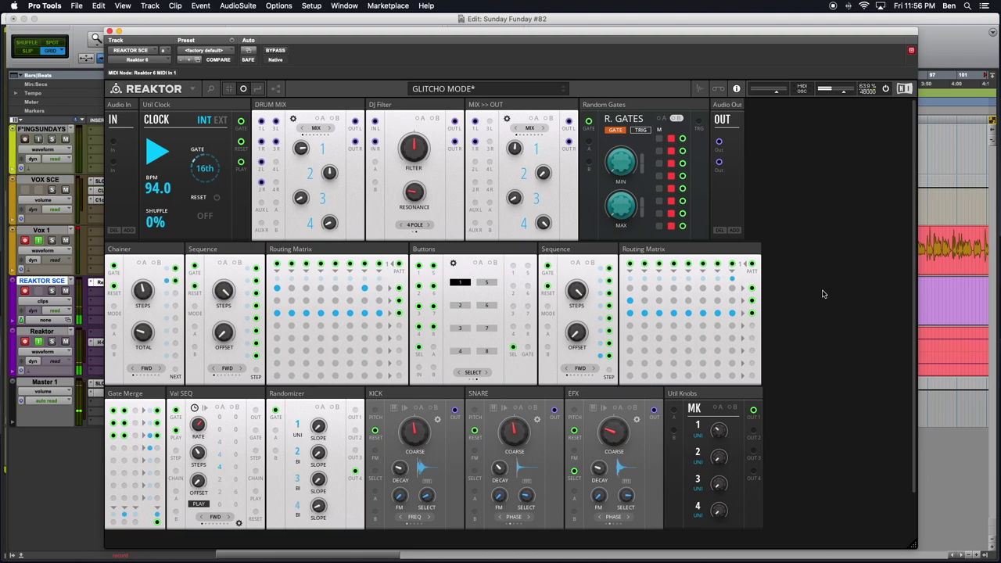
double_click(789, 387)
text(Pann)
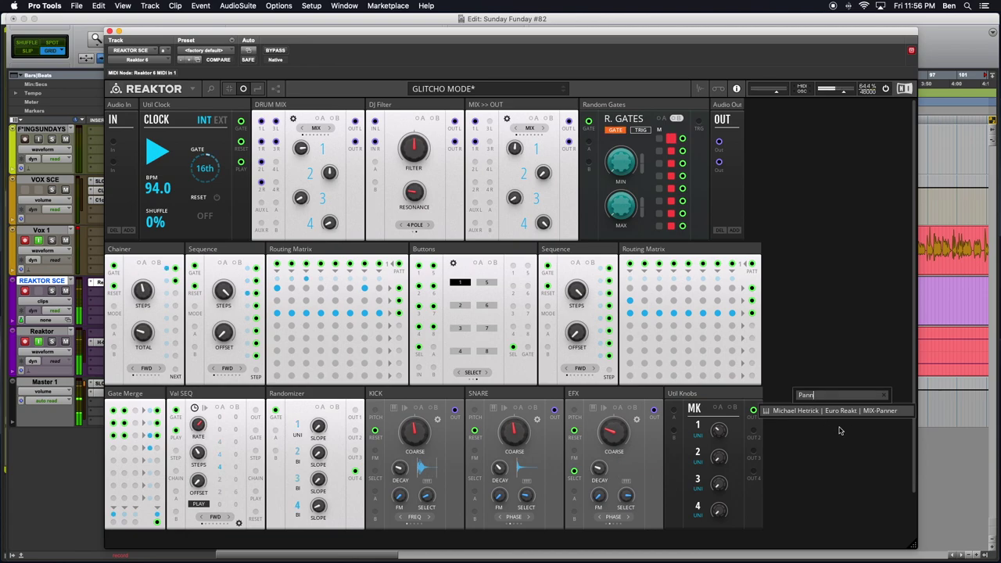
click(782, 411)
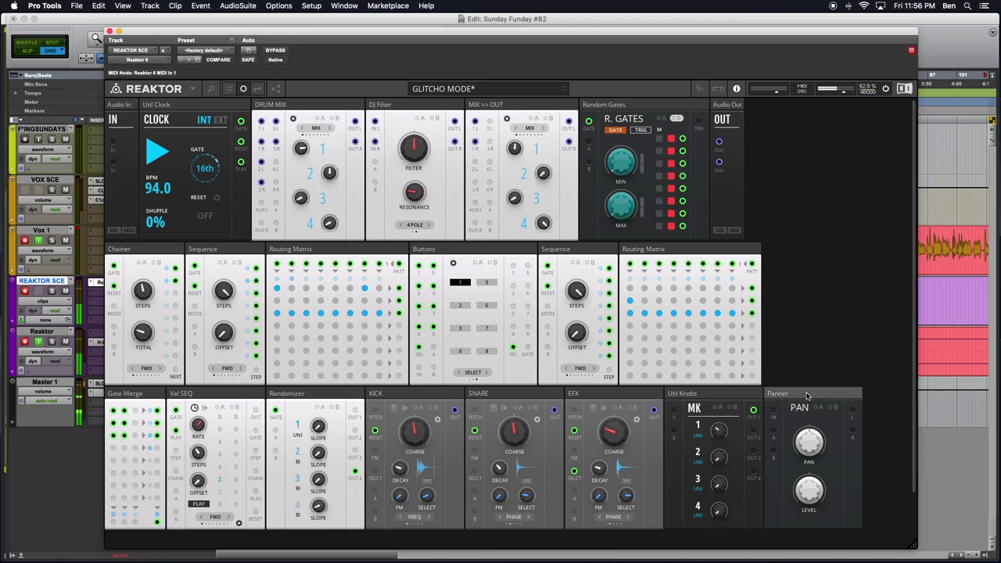
key(Delete)
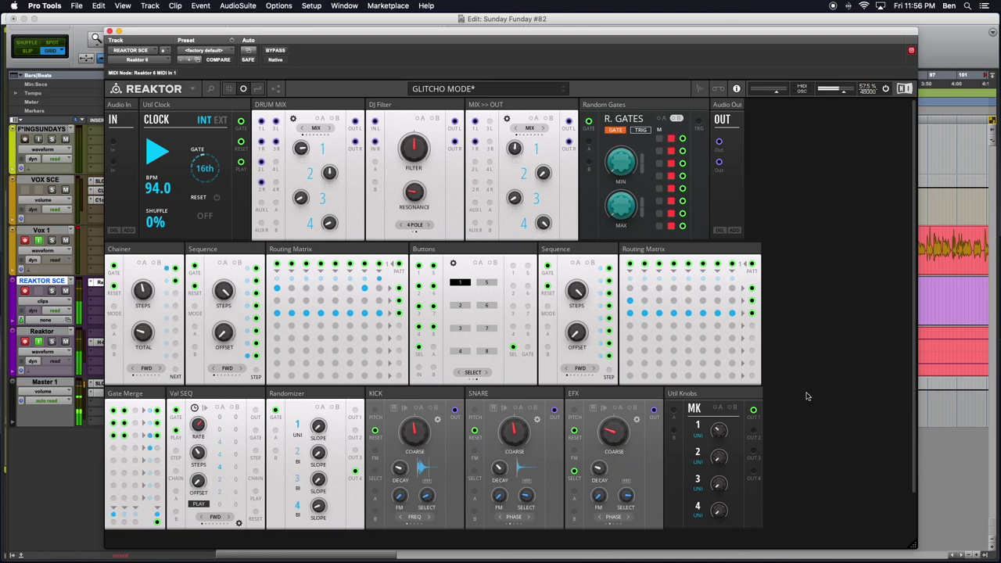
Add a Euro Reakt MIX-Flip Pan block and place it between EFX and Util Knobs.
double_click(807, 396)
text(Pan)
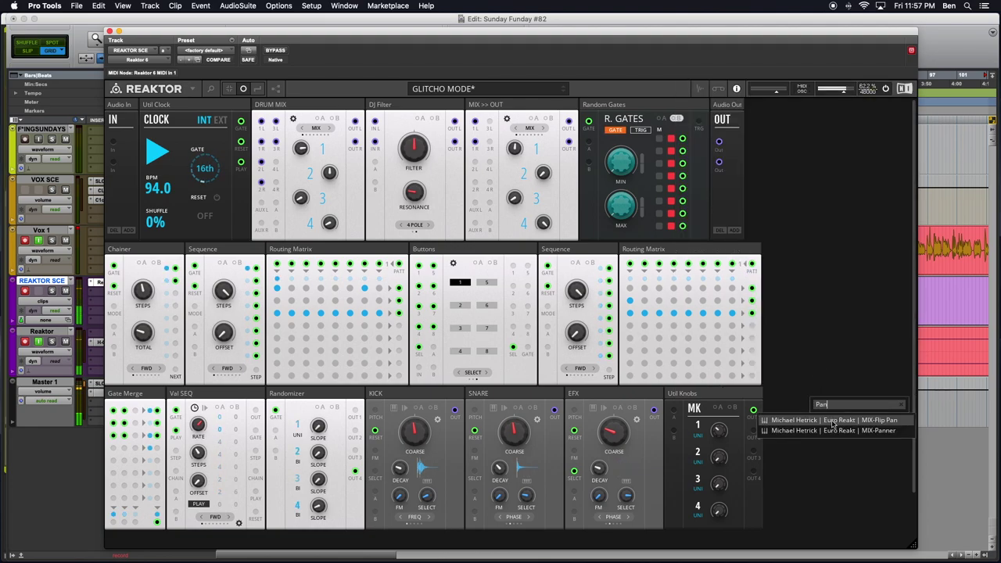
key(Return)
mouse_move(818, 394)
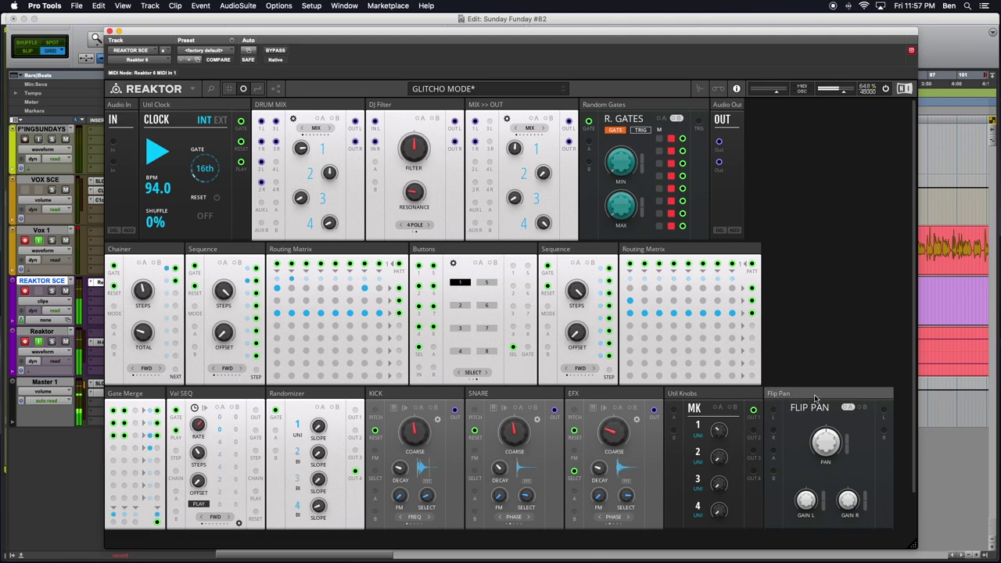
drag(827, 399, 727, 399)
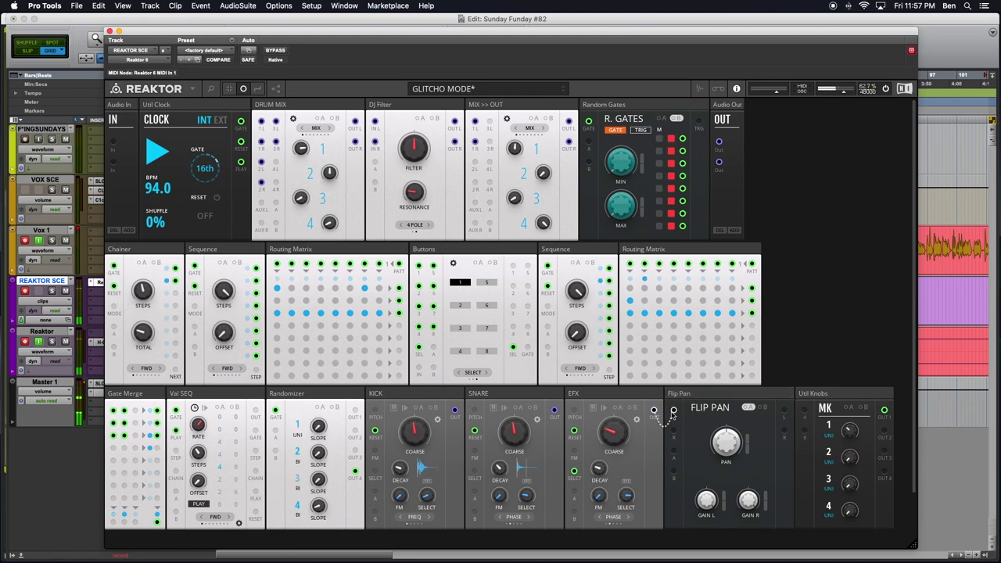
Wire the EFX output to the Flip Pan's L and R inputs, using a purple wire, and route its outputs to DRUM MIX channel 3.
right_click(672, 415)
mouse_move(688, 418)
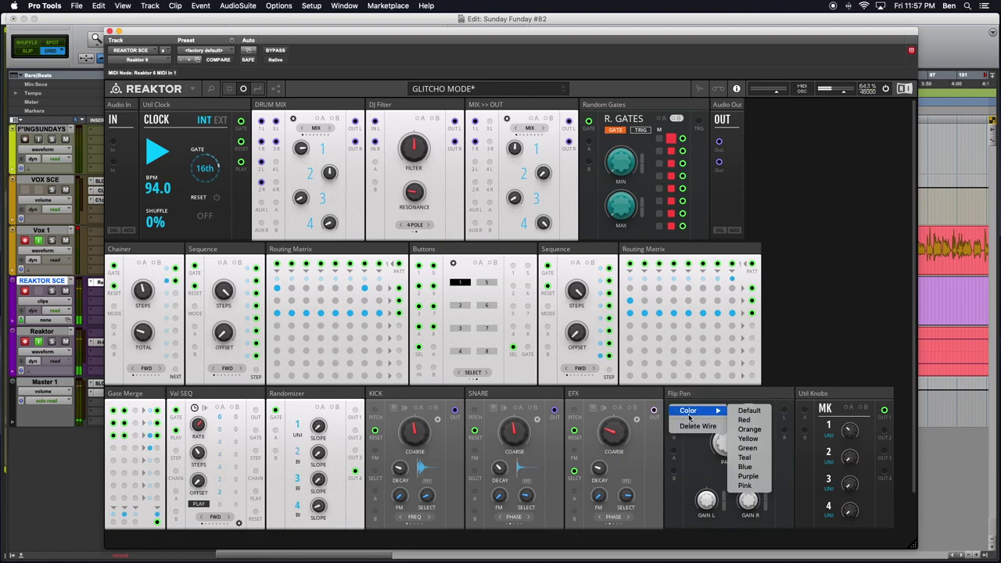
click(749, 476)
drag(655, 413, 673, 430)
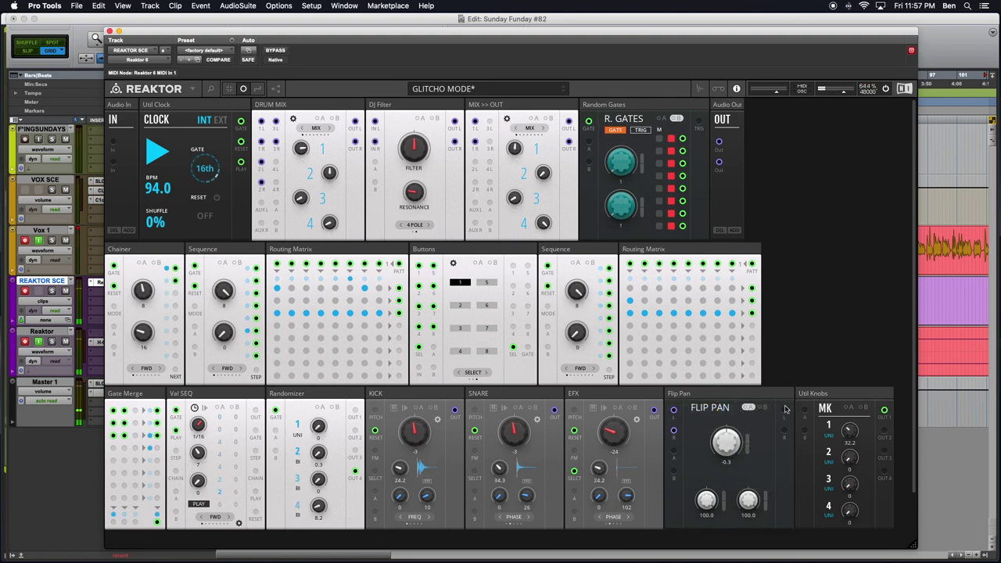
drag(784, 409, 275, 125)
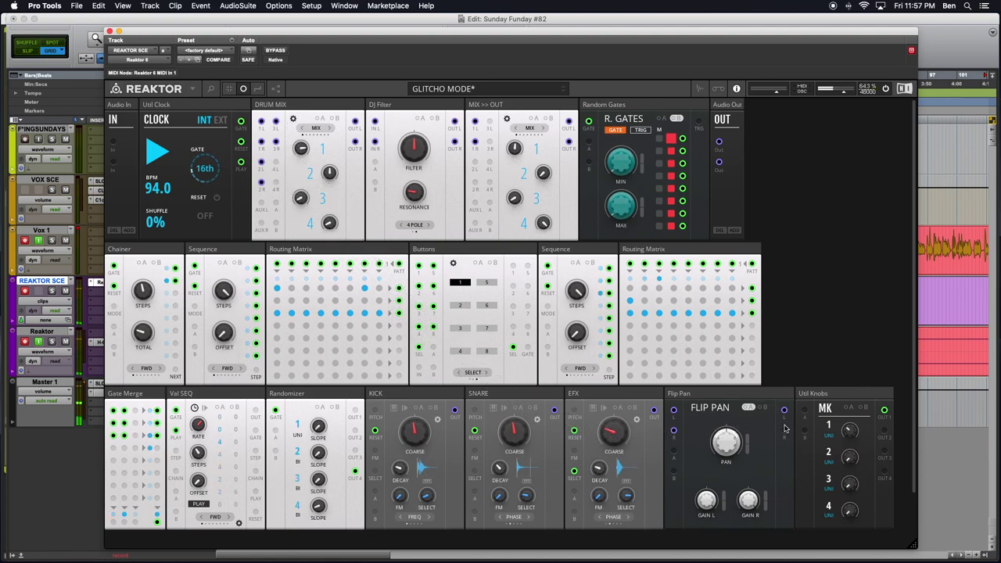
drag(784, 431, 729, 345)
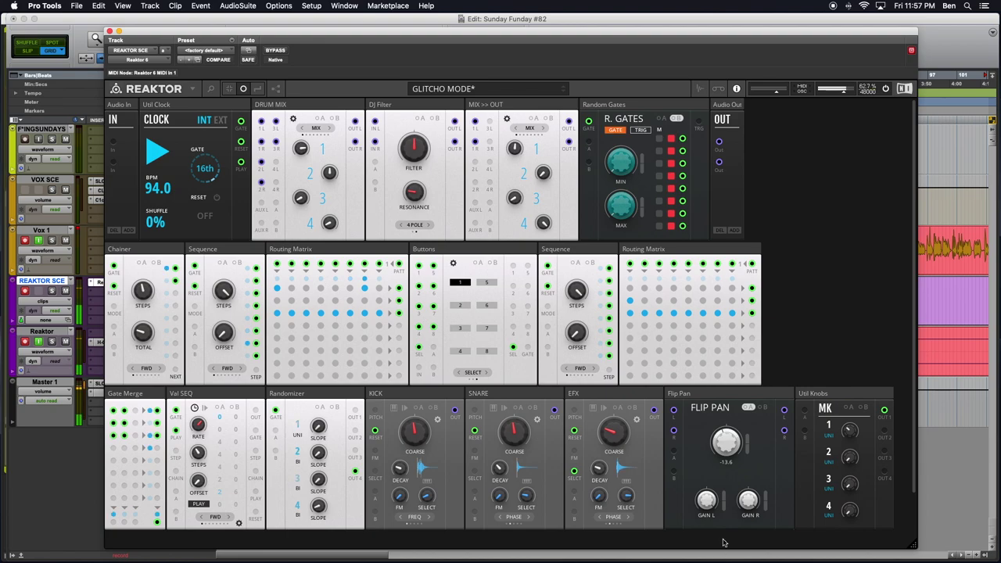
Balance the Flip Pan by adjusting its pan and left and right gains, trying pan about 30 and right gain about 80.
mouse_move(731, 451)
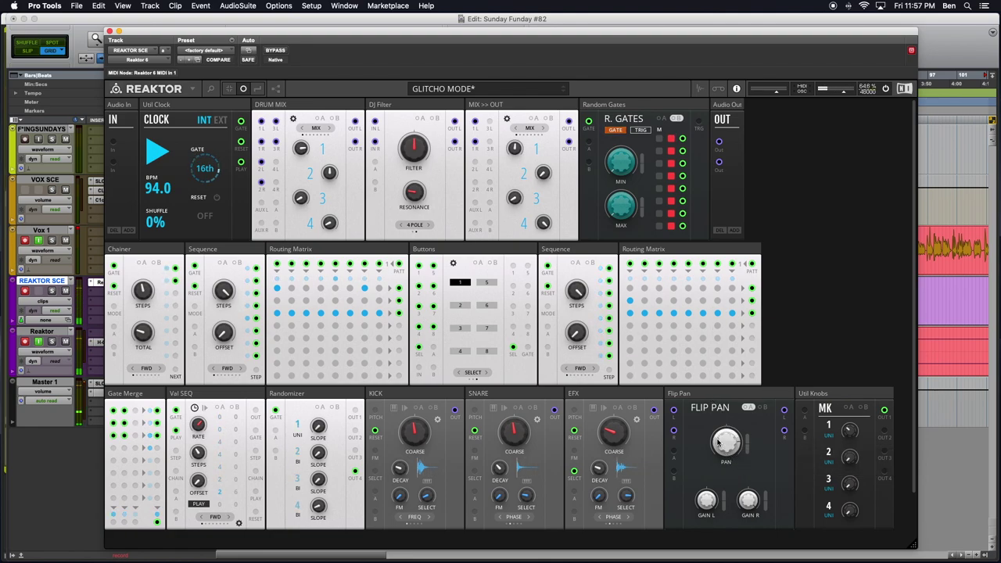
mouse_move(698, 543)
mouse_down()
mouse_move(702, 556)
mouse_move(703, 539)
mouse_move(705, 552)
mouse_move(711, 544)
mouse_up()
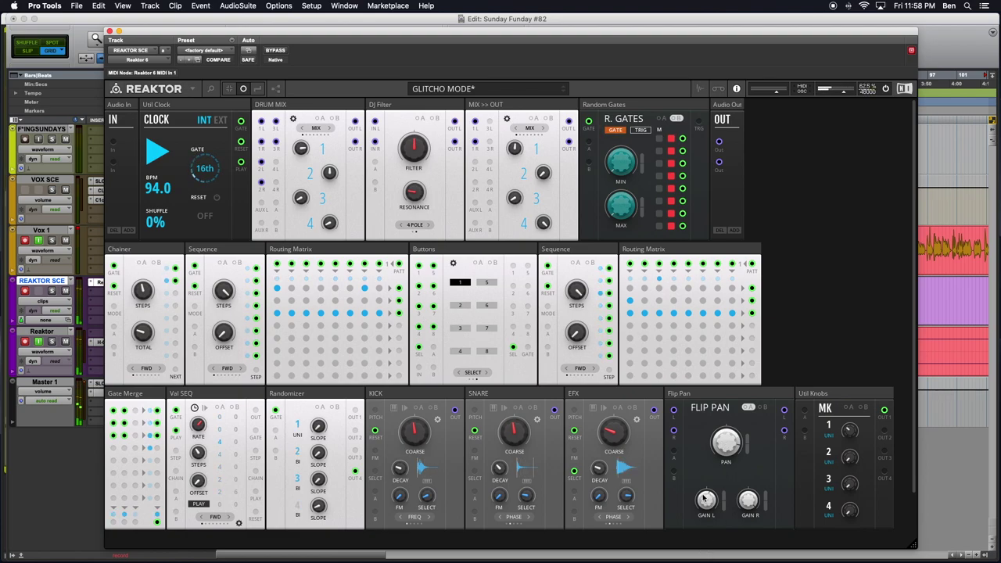
drag(747, 510, 749, 504)
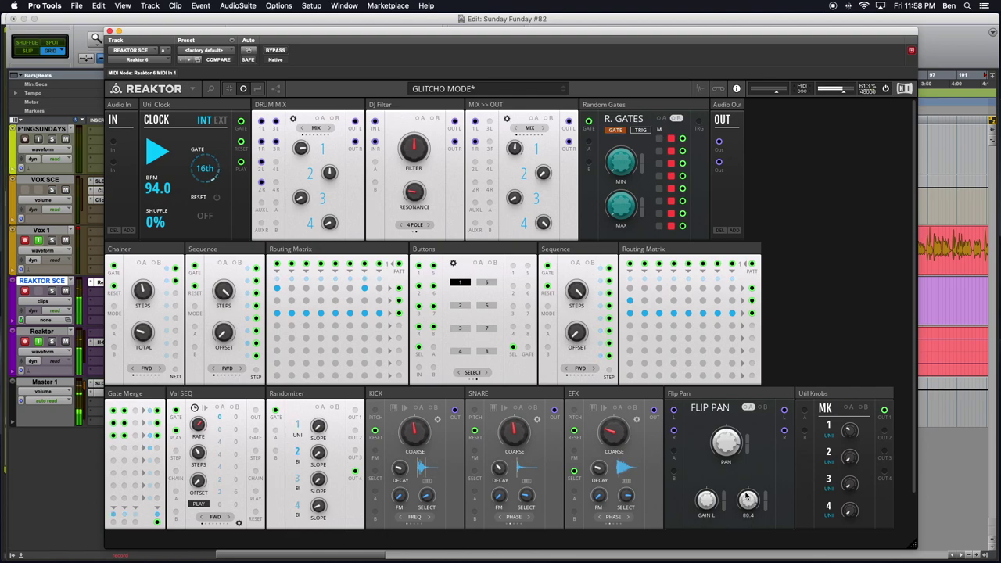
drag(725, 444, 724, 437)
drag(709, 504, 709, 549)
drag(749, 505, 716, 413)
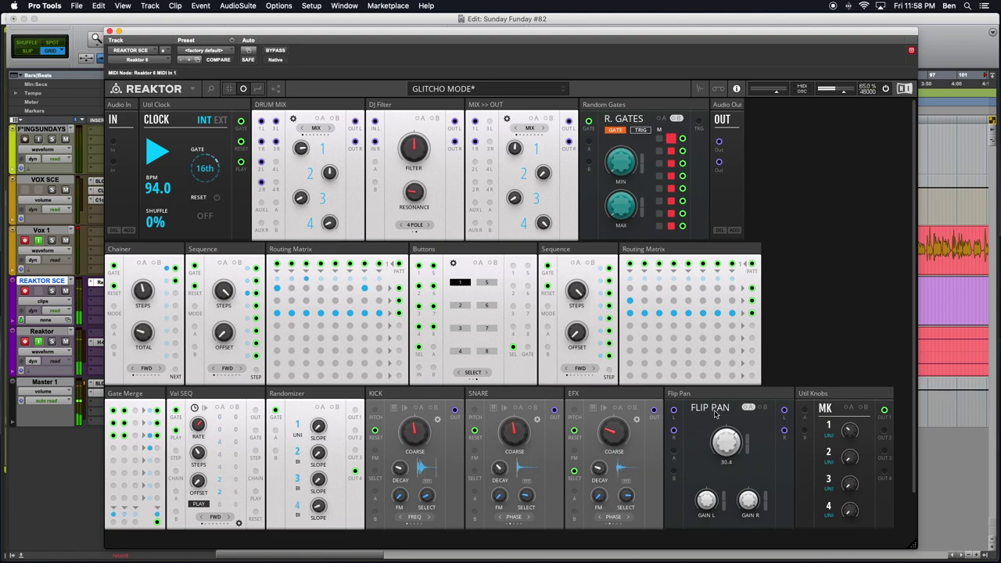
drag(723, 454, 724, 456)
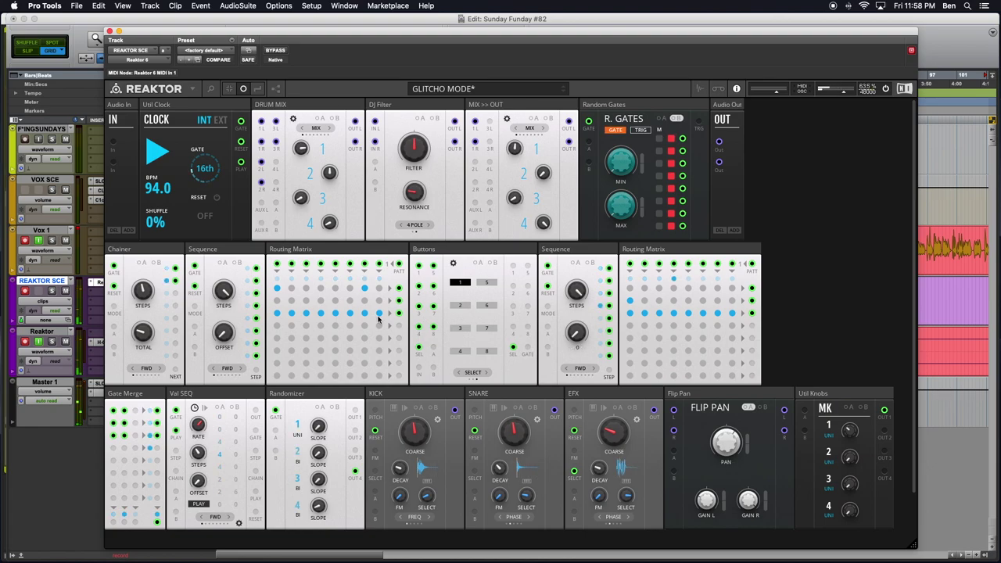
Patch the Val SEQ output into Flip Pan modulation input A and let it modulate the pan and left gain.
mouse_move(745, 504)
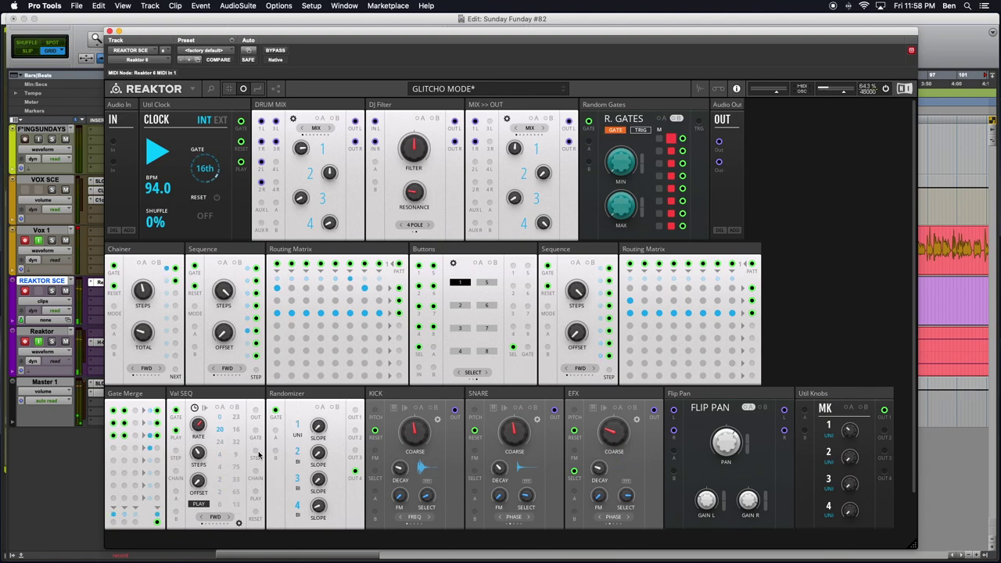
drag(255, 409, 673, 451)
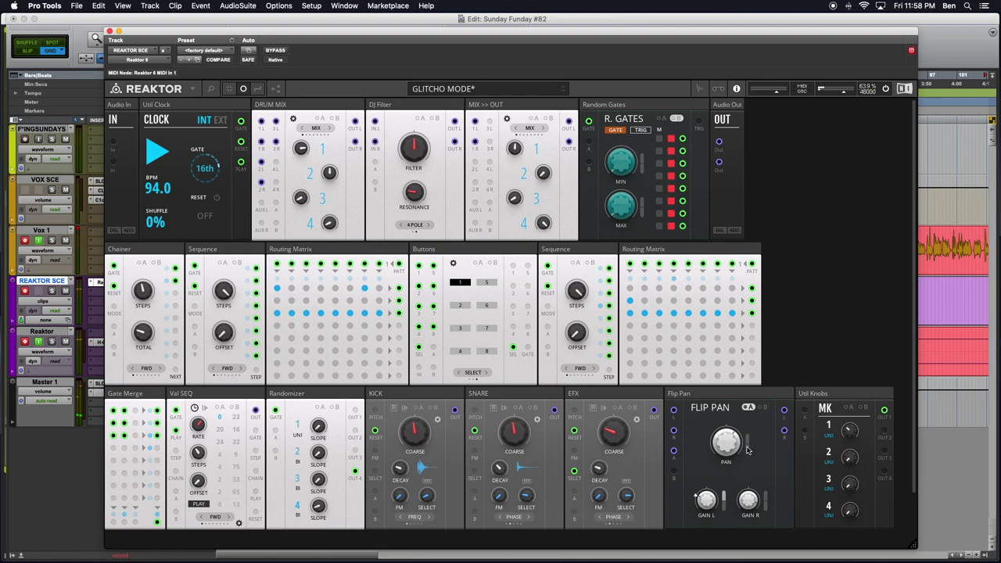
drag(705, 505, 706, 523)
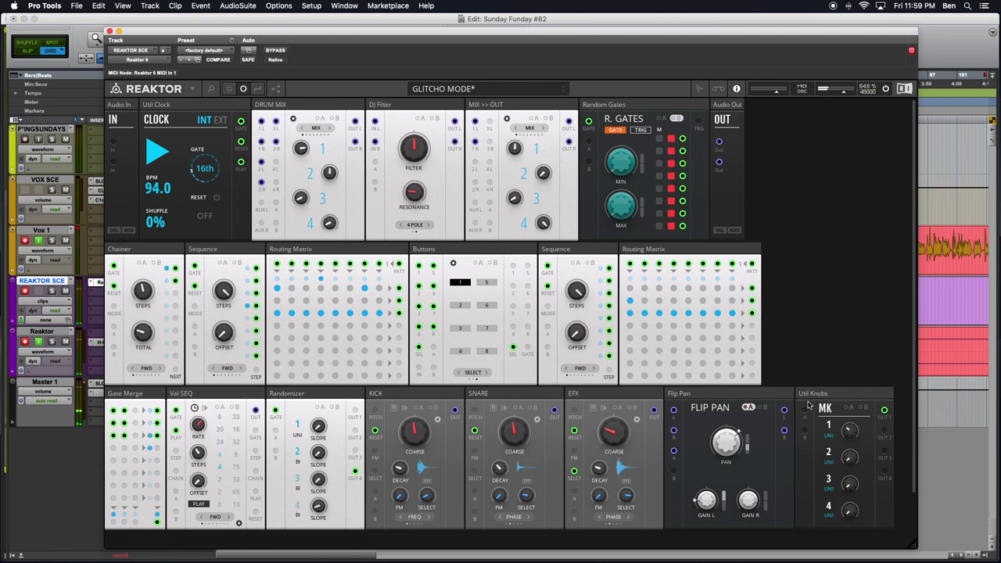
Search the block library for Euro Reakt Drum and add the OSC-Drum block beside the second Routing Matrix.
double_click(819, 272)
text(Eur)
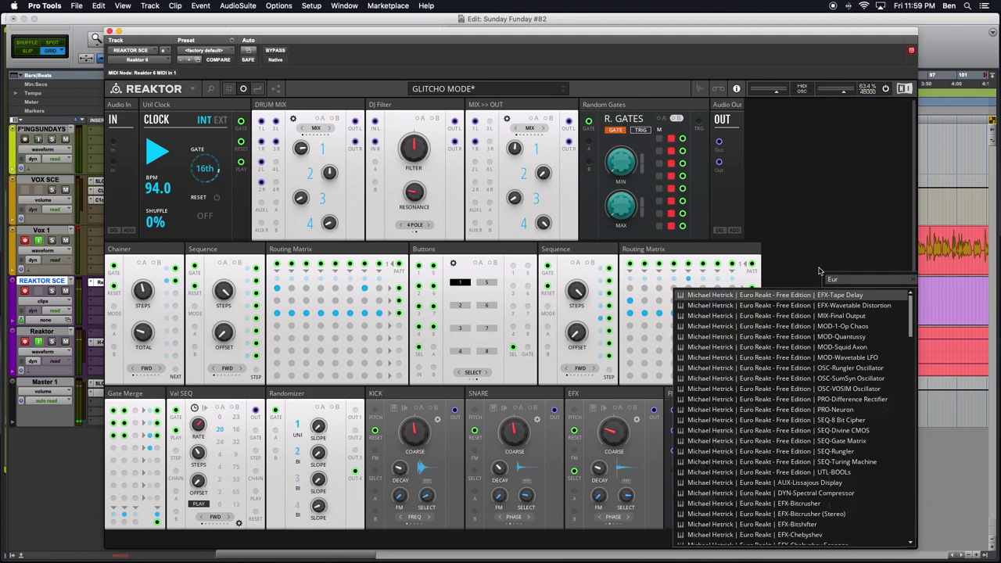
text(o Reakt)
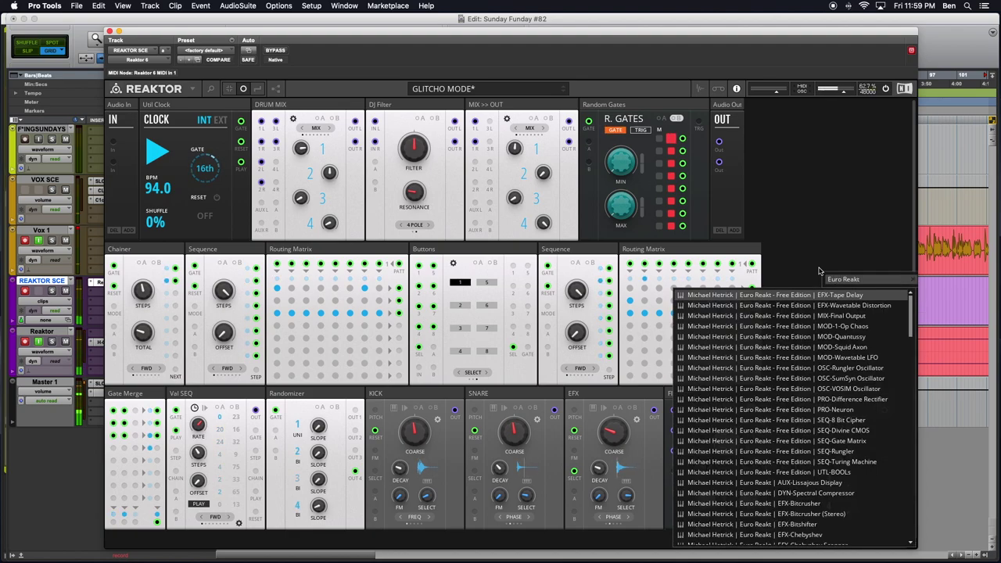
text( Drum)
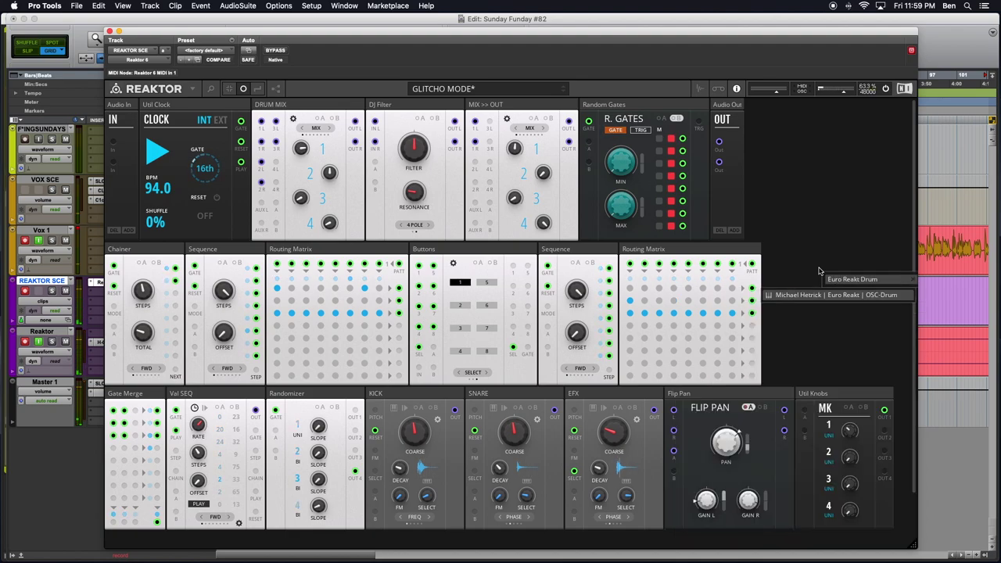
key(Return)
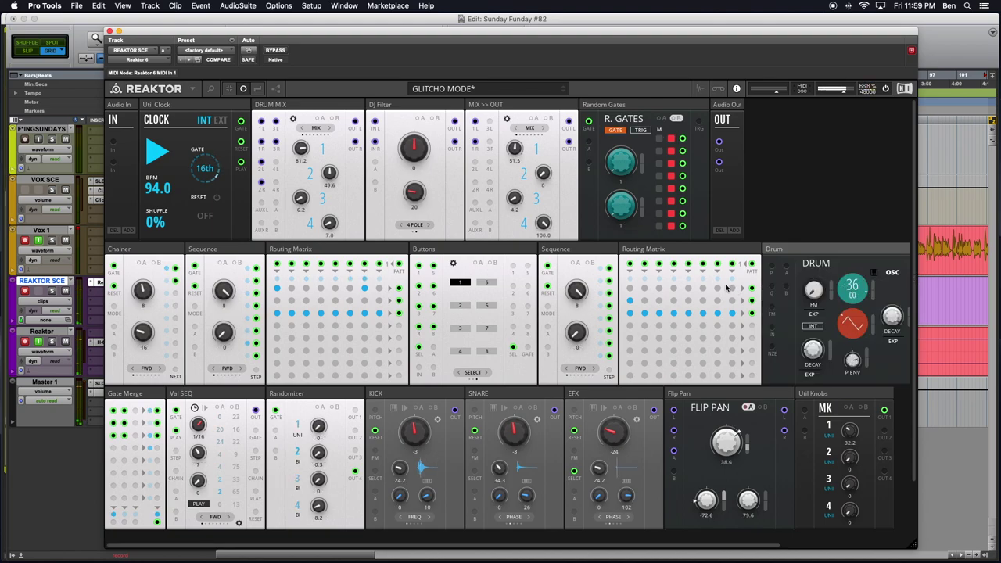
Move Flip Pan, Util Knobs, Gate Merge, Val SEQ and Randomizer into a new rack row below the KICK, SNARE and EFX modules.
scroll(707, 320, right, 5)
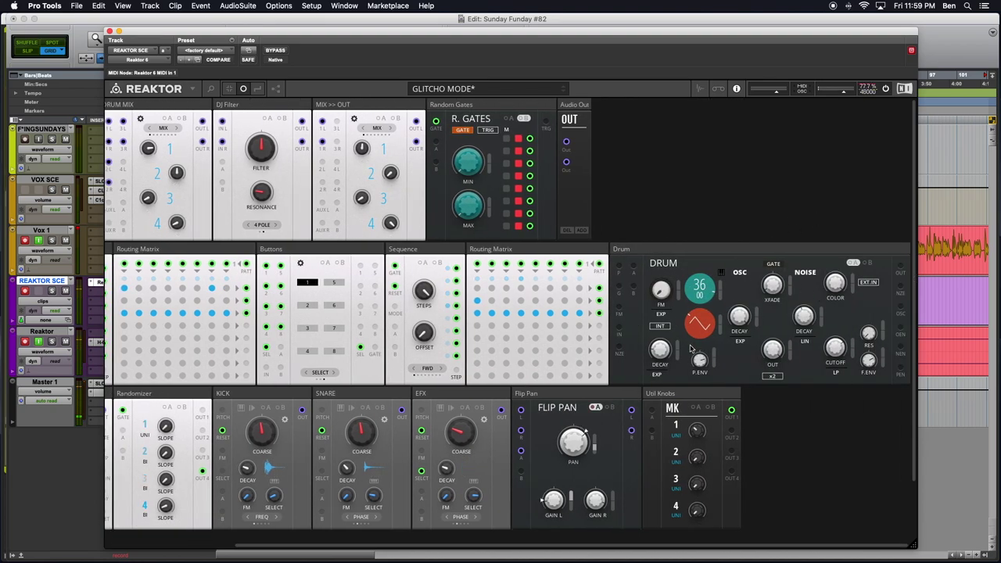
scroll(688, 312, left, 5)
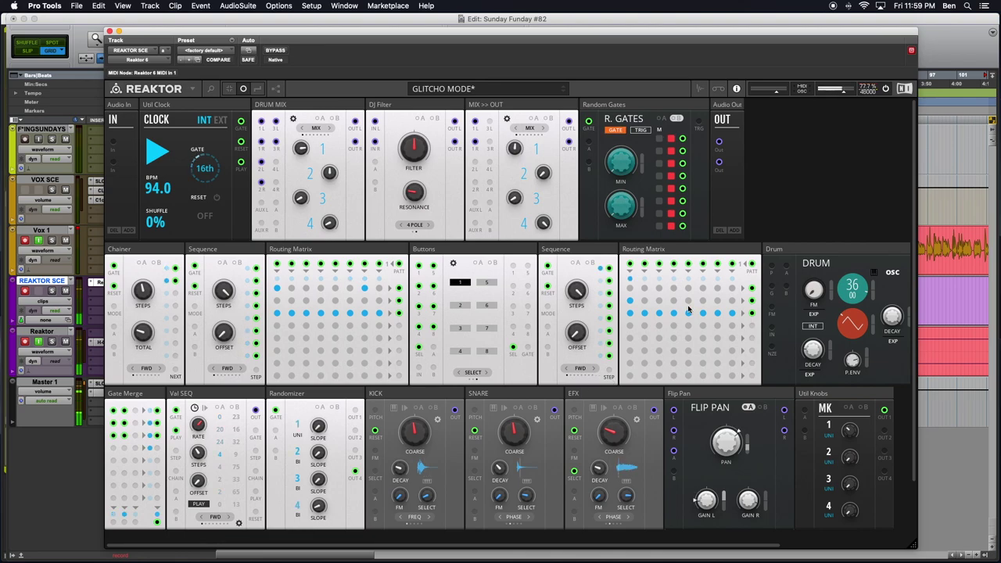
scroll(680, 399, down, 2)
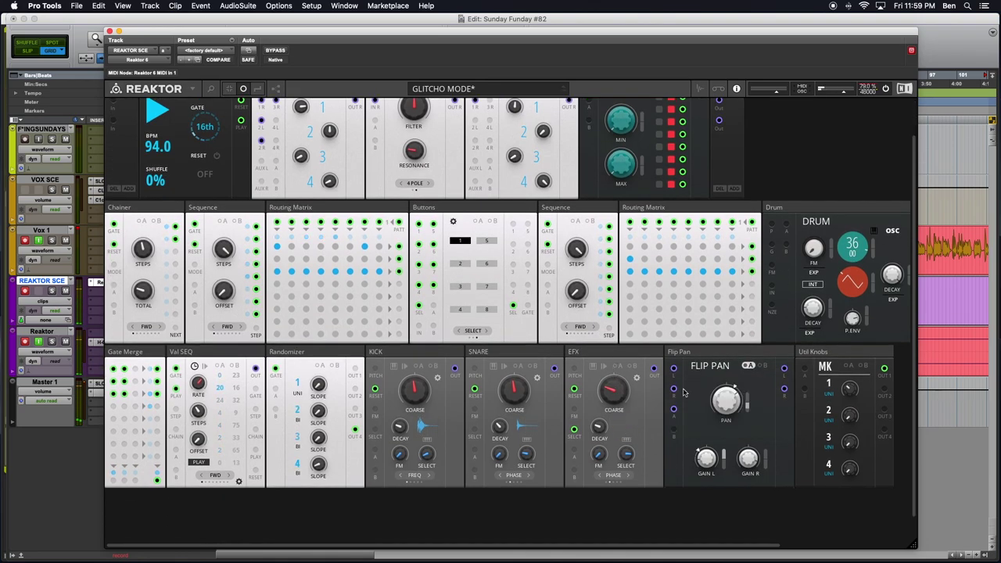
scroll(683, 391, up, 2)
scroll(549, 372, down, 3)
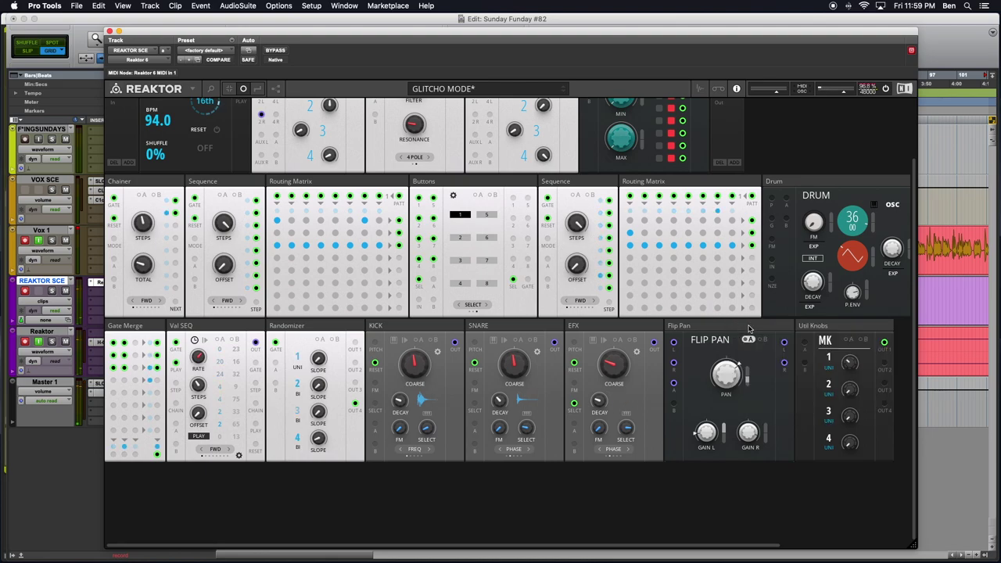
drag(737, 328, 439, 491)
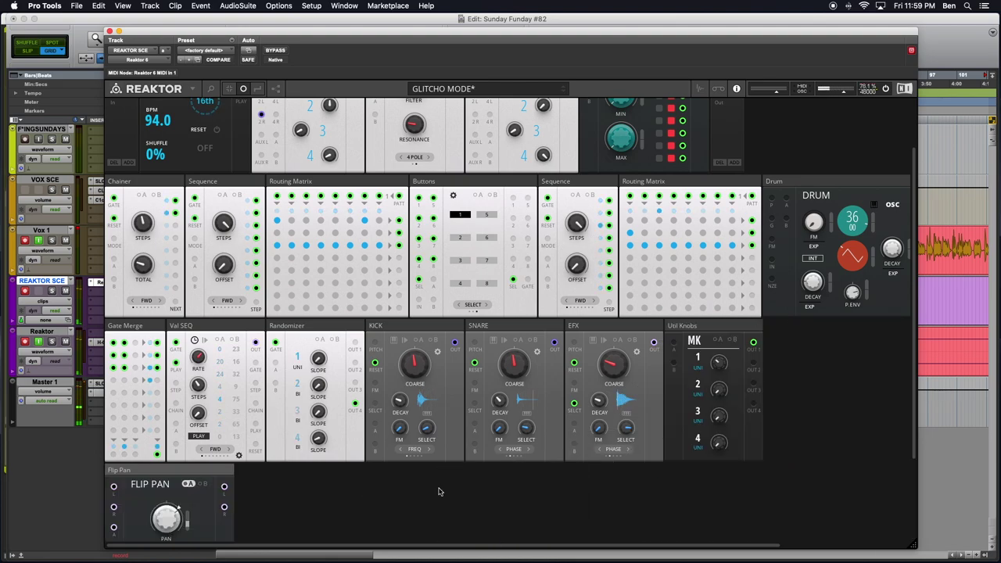
drag(691, 326, 309, 481)
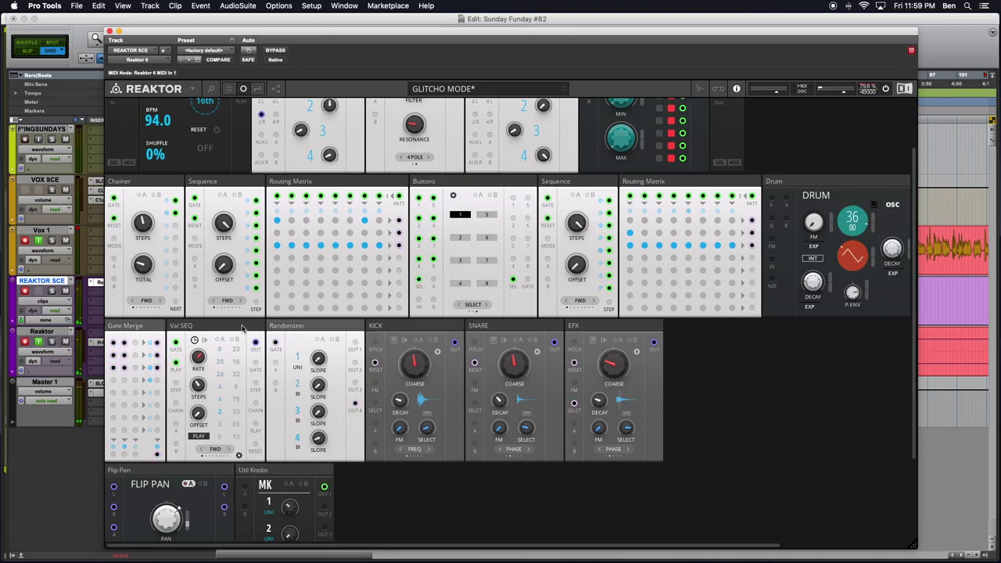
drag(133, 332, 363, 475)
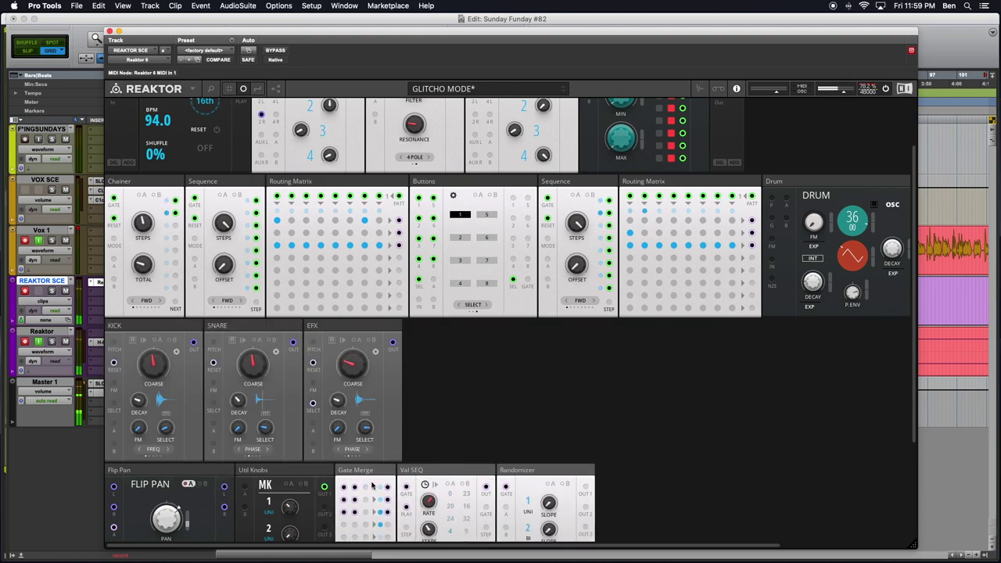
Place the Drum block directly after EFX and move Util Knobs beside it in the same row.
drag(793, 183, 433, 325)
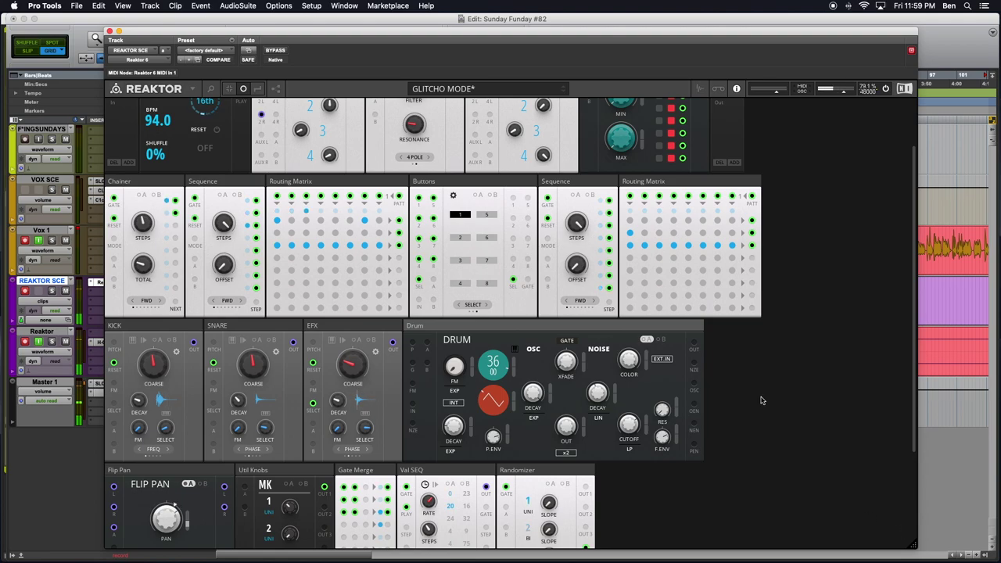
scroll(759, 402, down, 3)
scroll(694, 376, up, 5)
scroll(698, 414, down, 5)
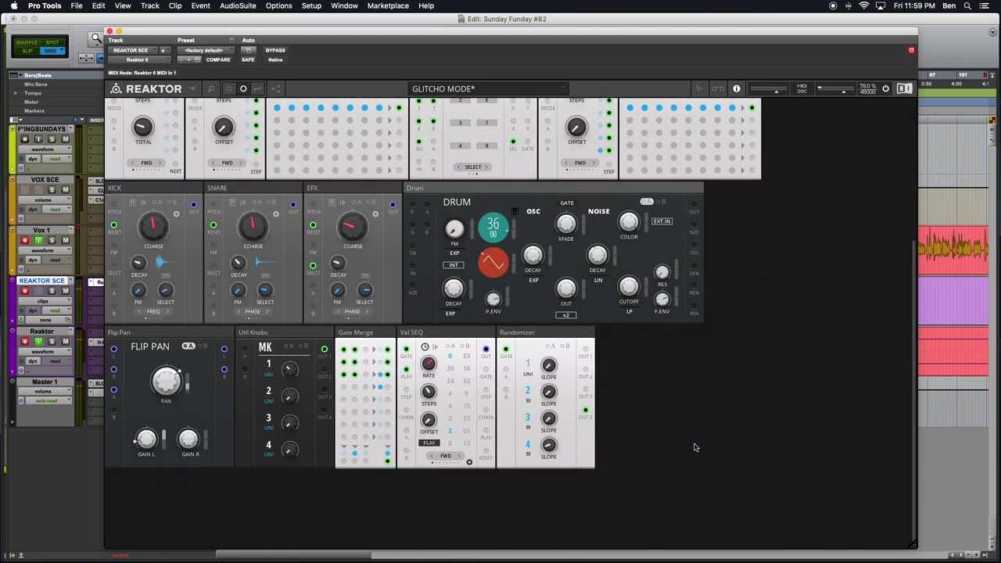
scroll(428, 363, up, 2)
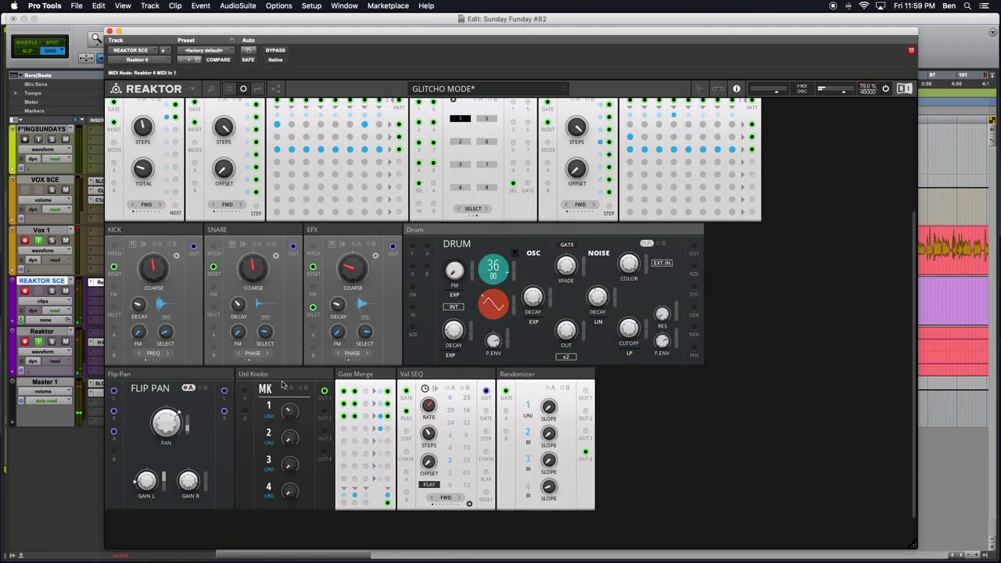
drag(310, 375, 735, 244)
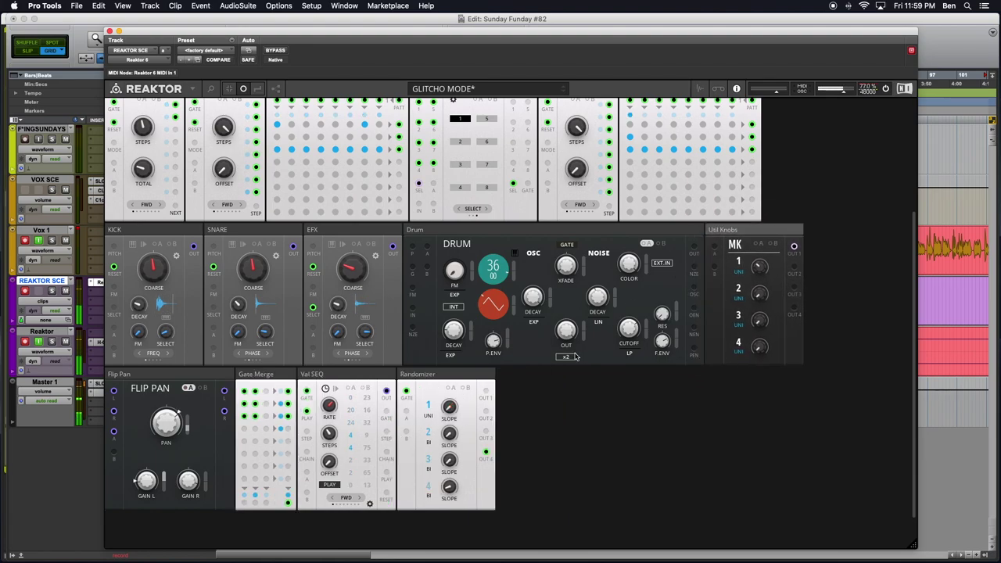
scroll(498, 369, up, 8)
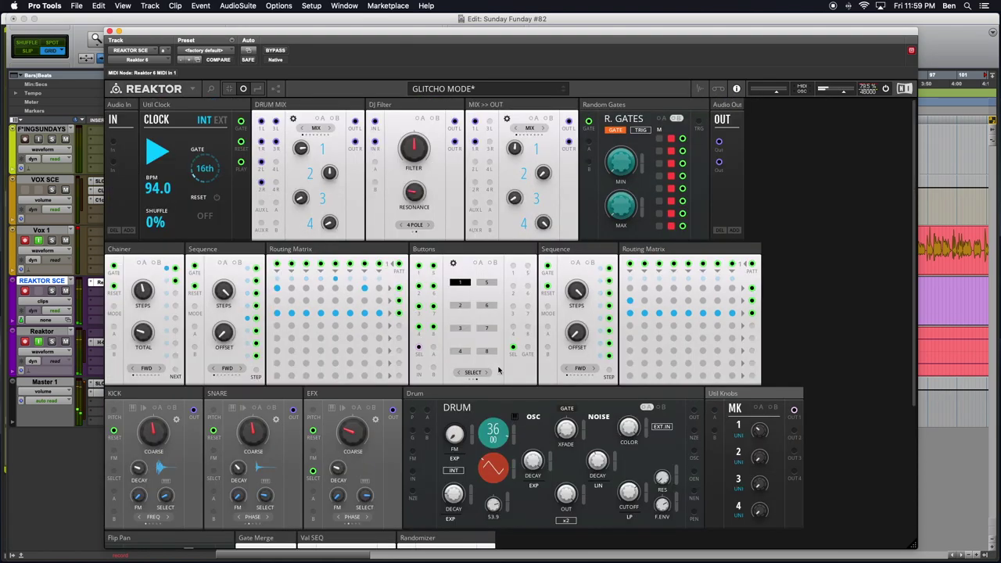
Look over the rack layout, from the clock and mixer row down to the Flip Pan and Randomizer row.
scroll(498, 370, down, 10)
scroll(542, 397, up, 10)
scroll(503, 357, down, 10)
scroll(483, 407, up, 3)
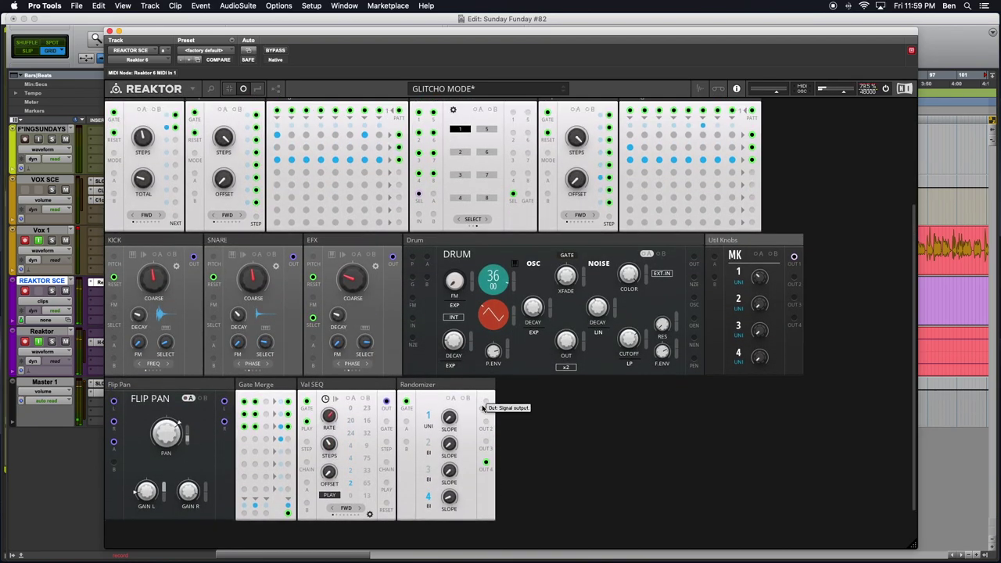
scroll(130, 334, up, 2)
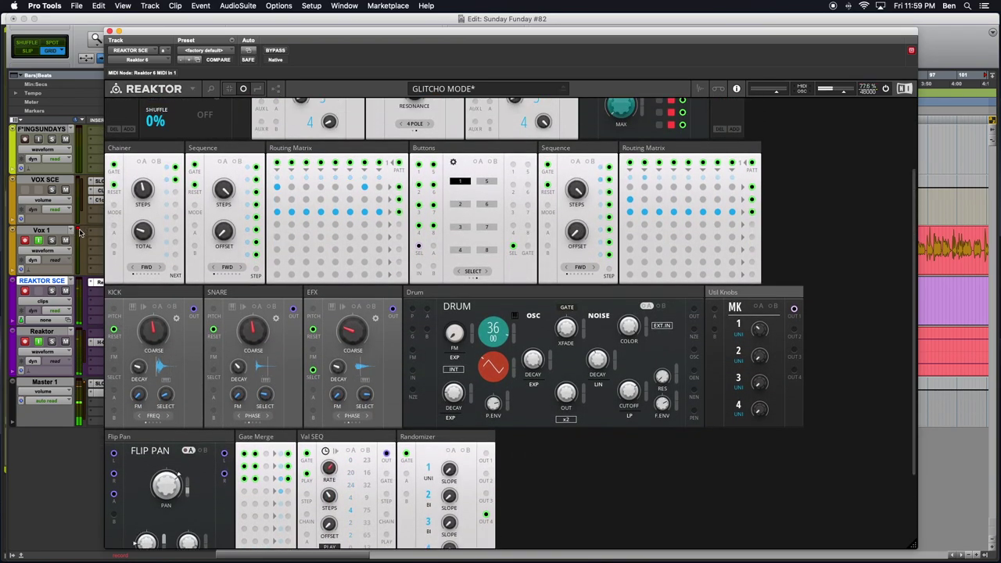
scroll(394, 291, up, 1)
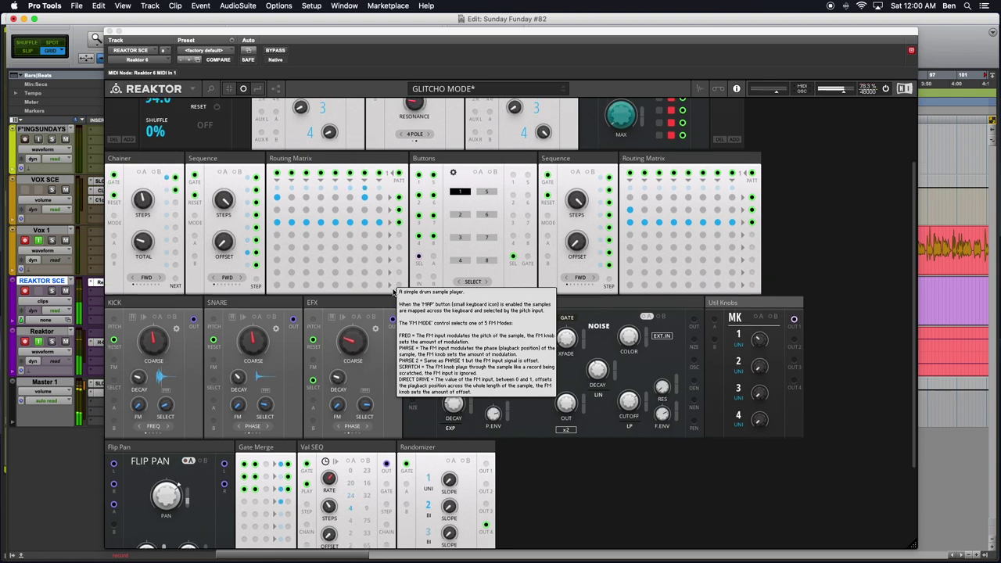
scroll(395, 291, up, 1)
scroll(836, 226, up, 2)
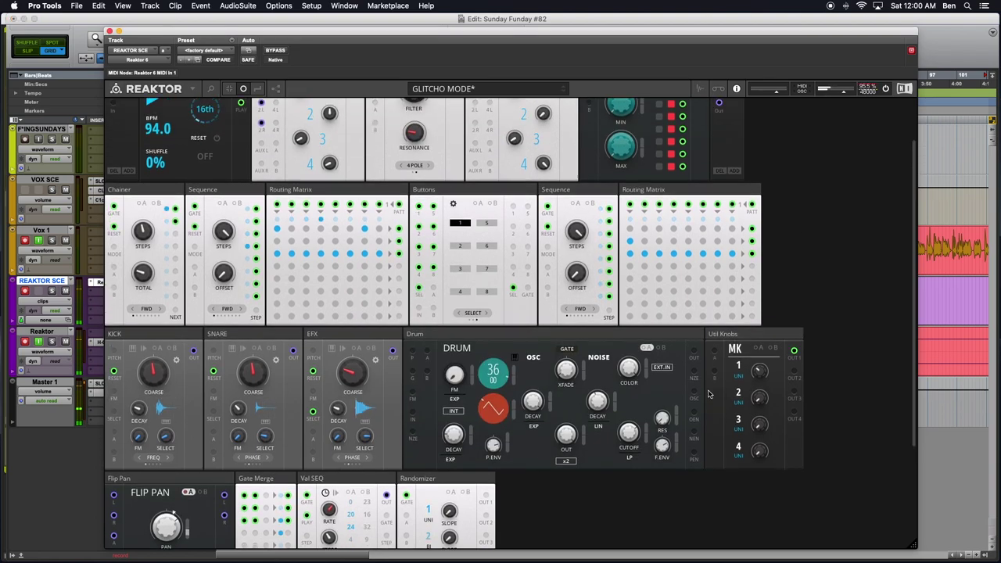
scroll(679, 472, down, 7)
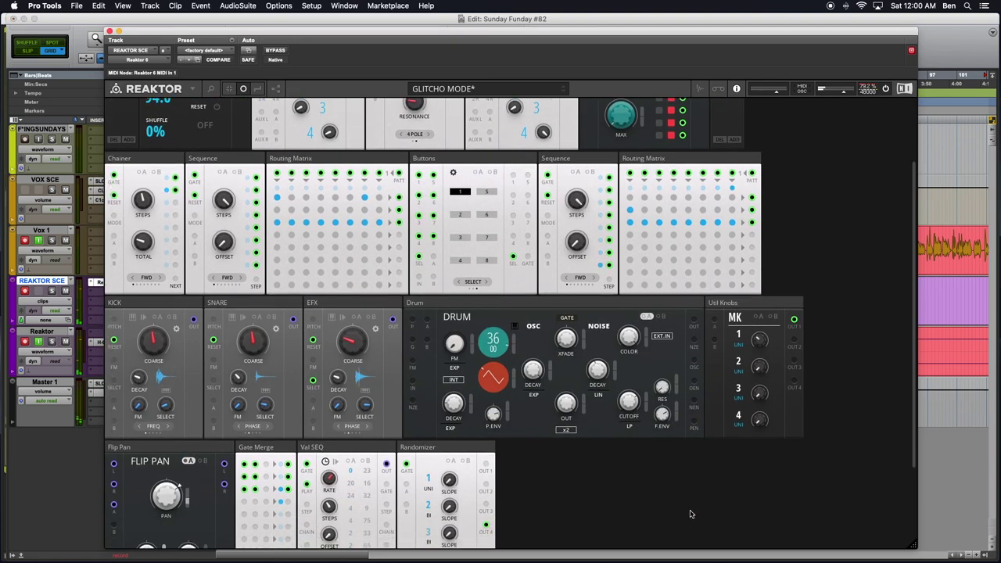
scroll(690, 514, up, 8)
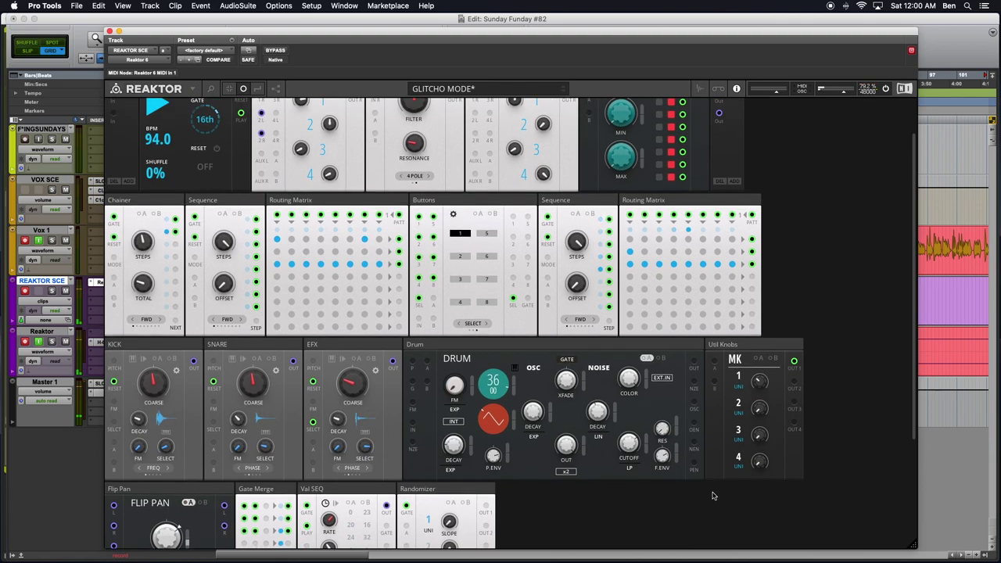
scroll(734, 512, down, 12)
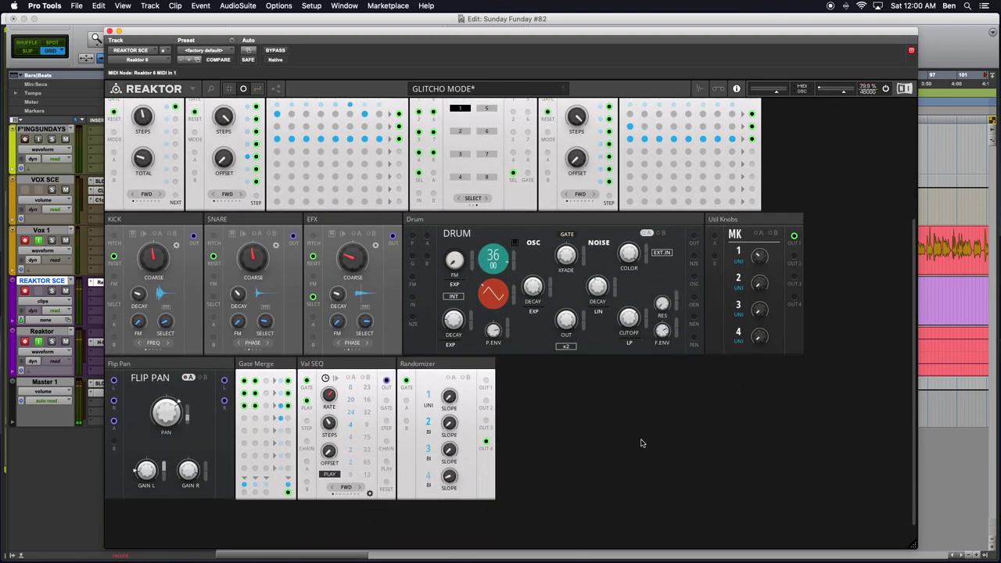
scroll(630, 434, up, 2)
scroll(655, 473, up, 13)
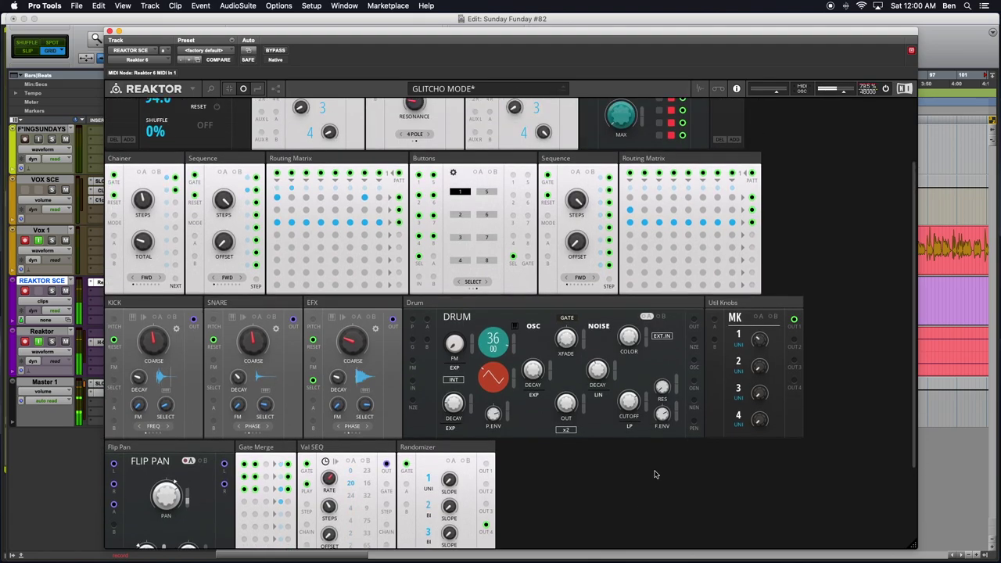
scroll(549, 489, down, 11)
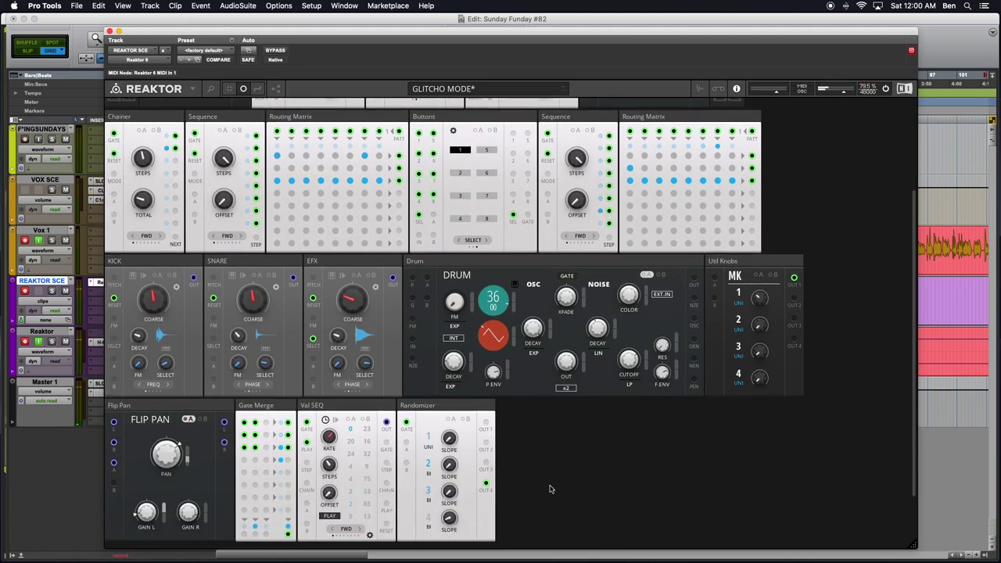
Try placing Gate Merge directly after the second Routing Matrix in the sequencing row.
drag(266, 406, 788, 135)
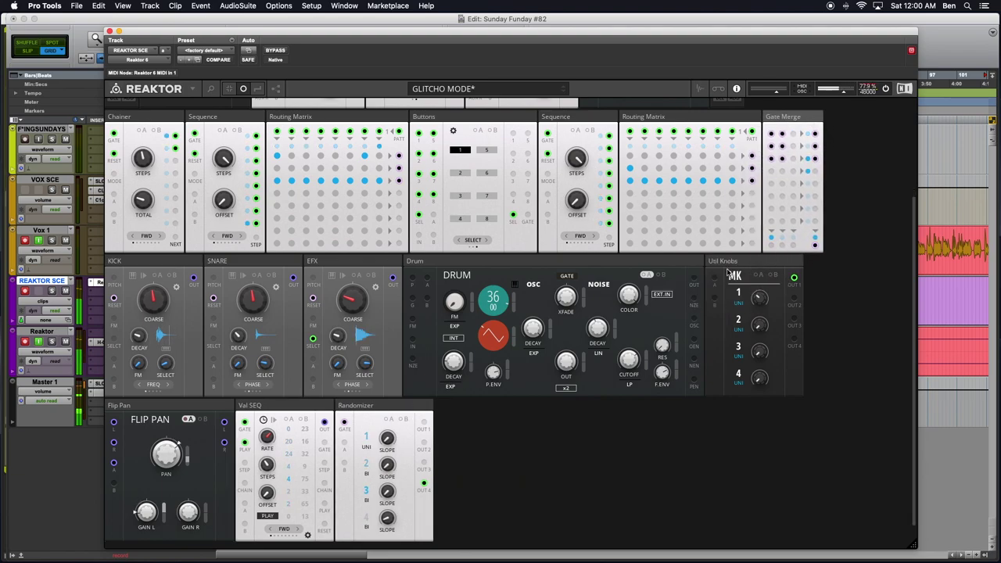
scroll(770, 319, up, 12)
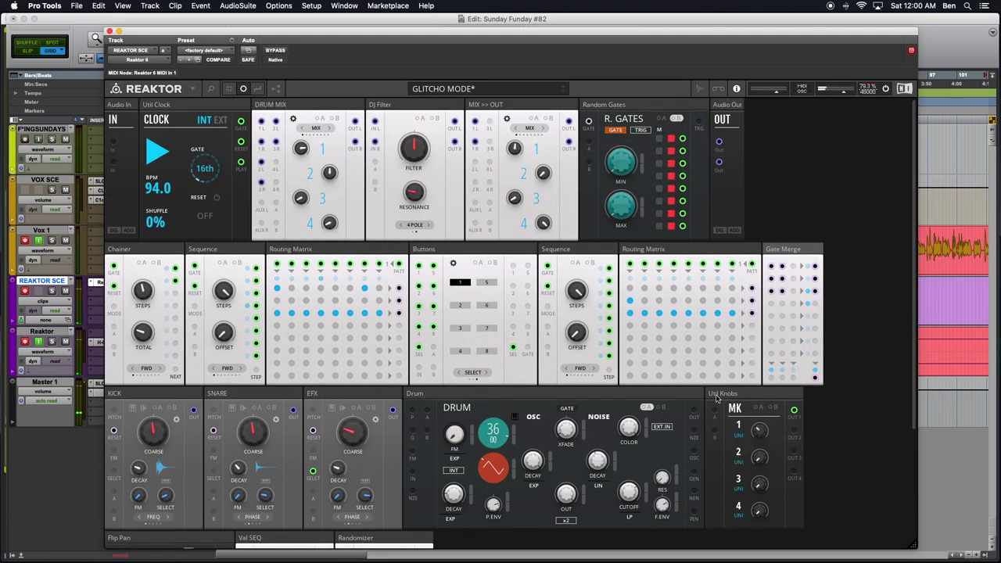
scroll(715, 346, down, 14)
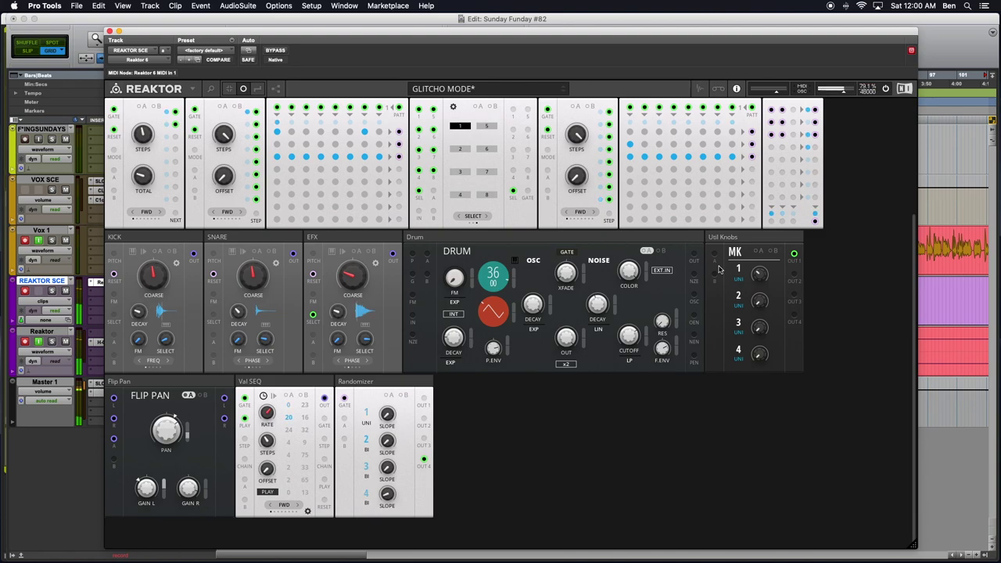
scroll(718, 269, up, 14)
scroll(735, 351, down, 5)
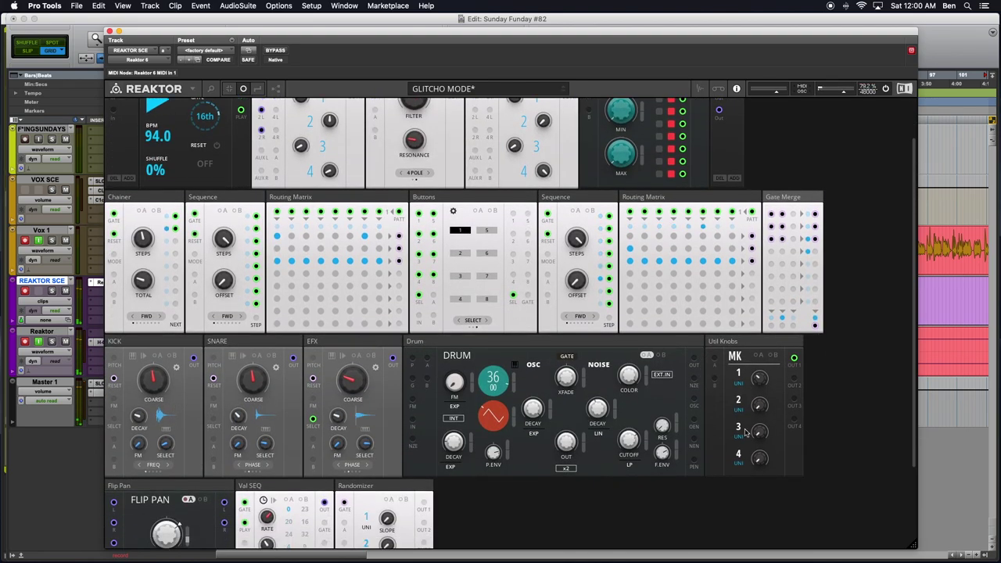
scroll(746, 432, down, 4)
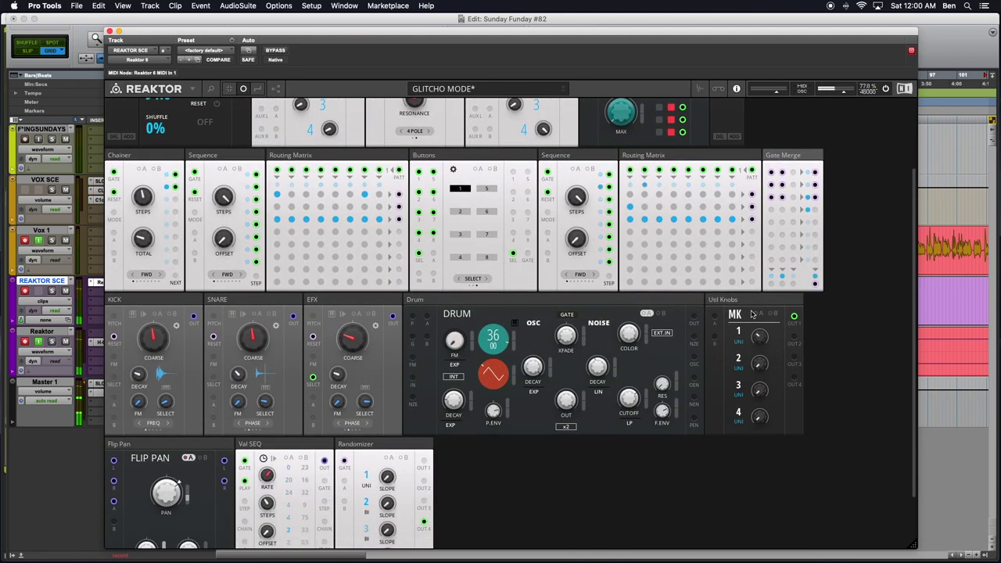
Place Util Knobs and Gate Merge side by side between Flip Pan and Val SEQ in the lowest rack row.
drag(712, 323, 256, 458)
drag(785, 155, 342, 453)
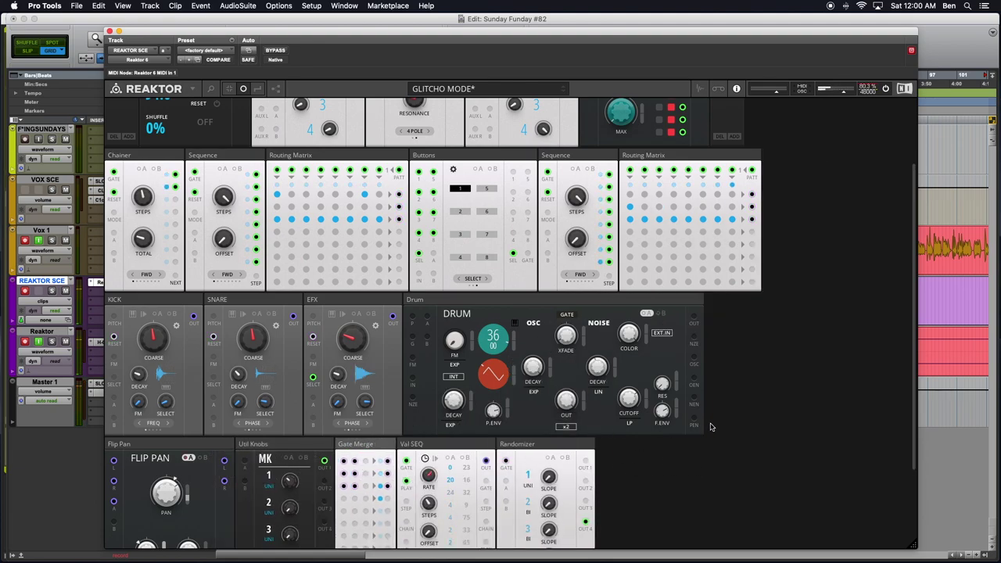
Move Random Gates to the end of the lowest row after Randomizer and narrow the plug-in window to fit the rack.
scroll(708, 427, up, 1)
scroll(709, 427, up, 3)
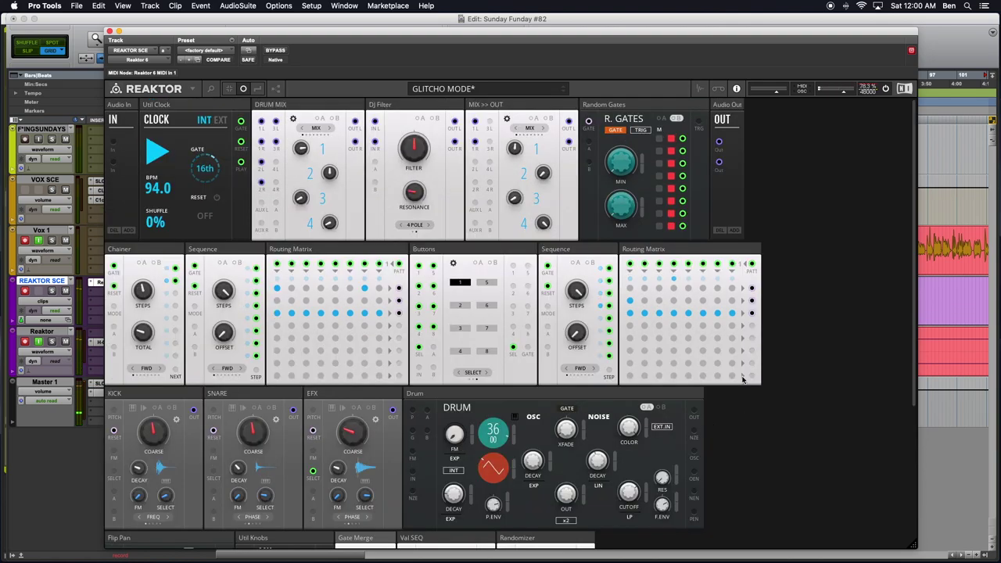
scroll(743, 387, down, 5)
scroll(724, 426, up, 5)
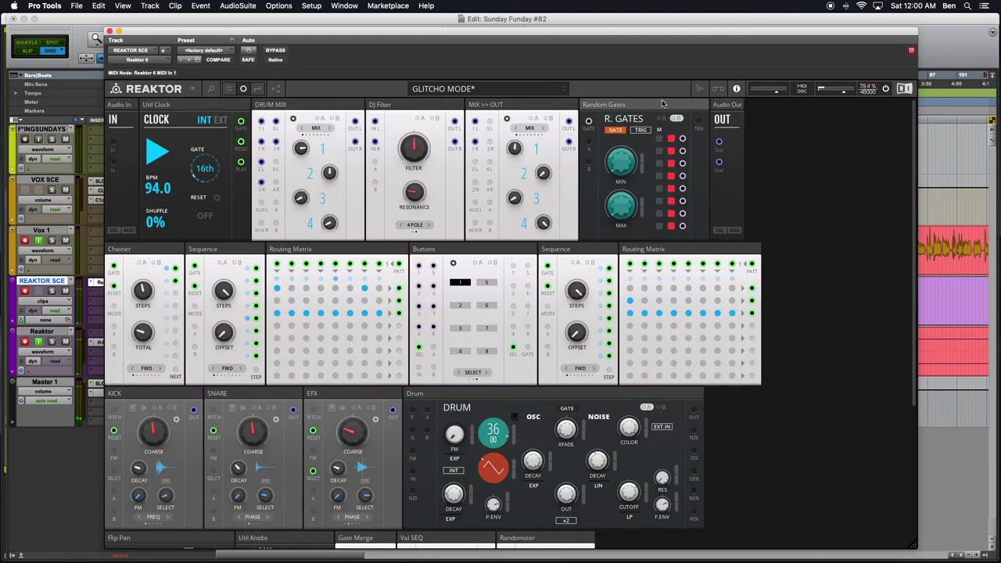
scroll(804, 364, down, 5)
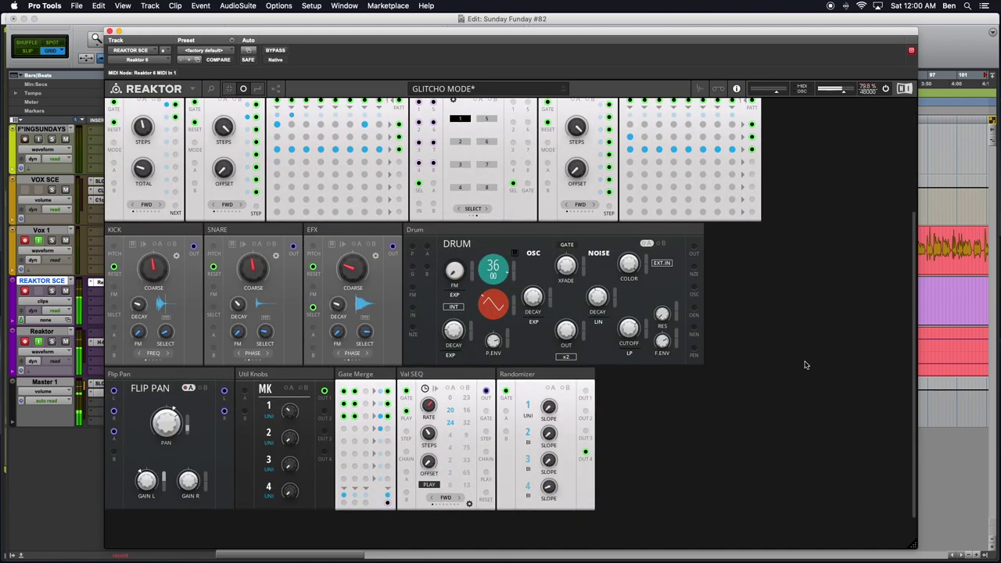
scroll(804, 364, up, 5)
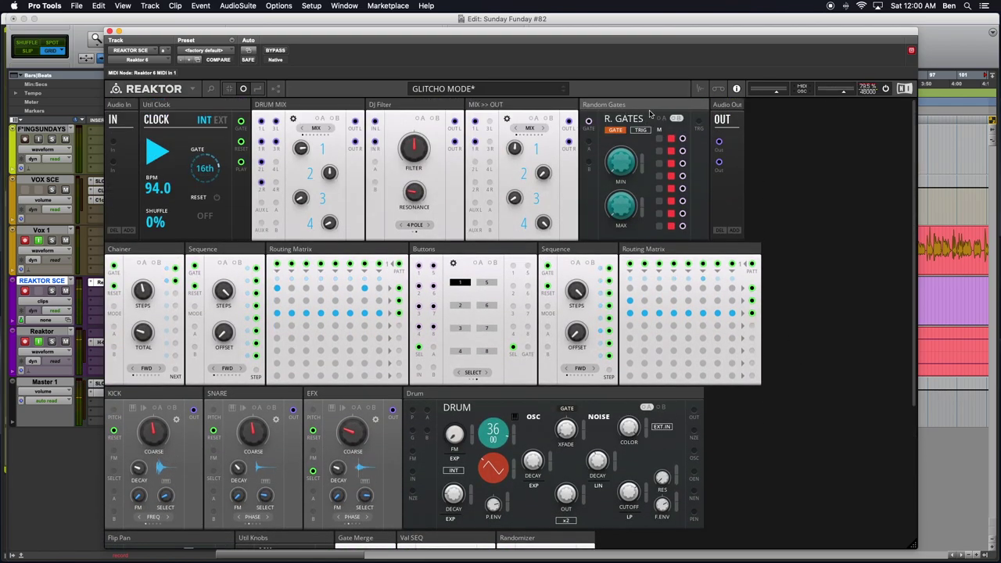
drag(646, 114, 664, 538)
scroll(665, 515, down, 7)
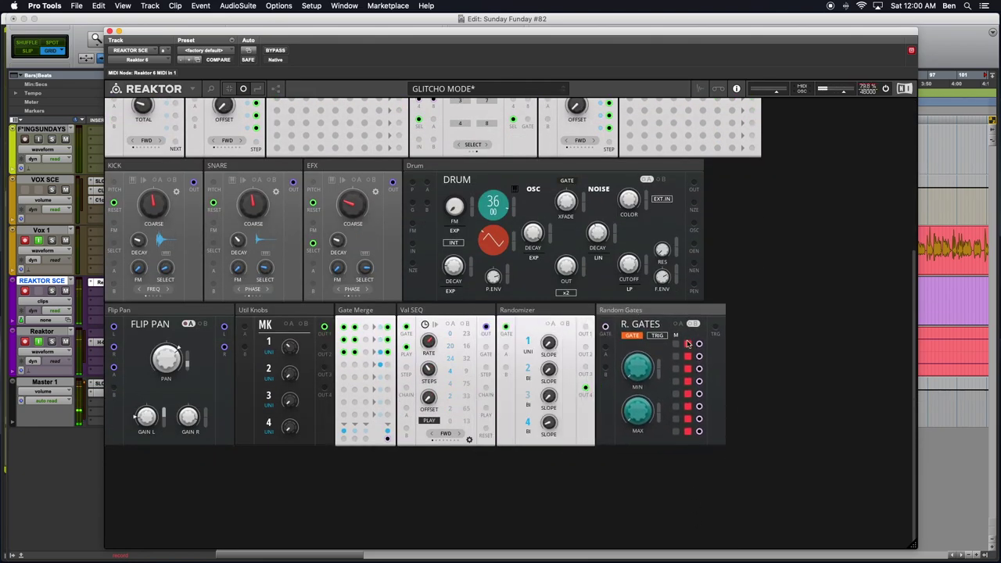
scroll(688, 342, up, 7)
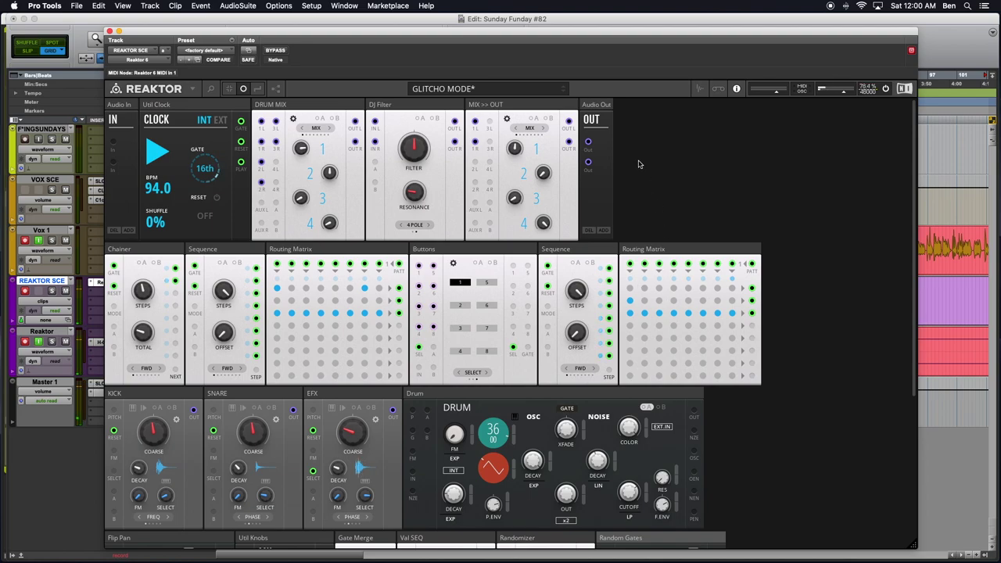
drag(899, 558, 754, 555)
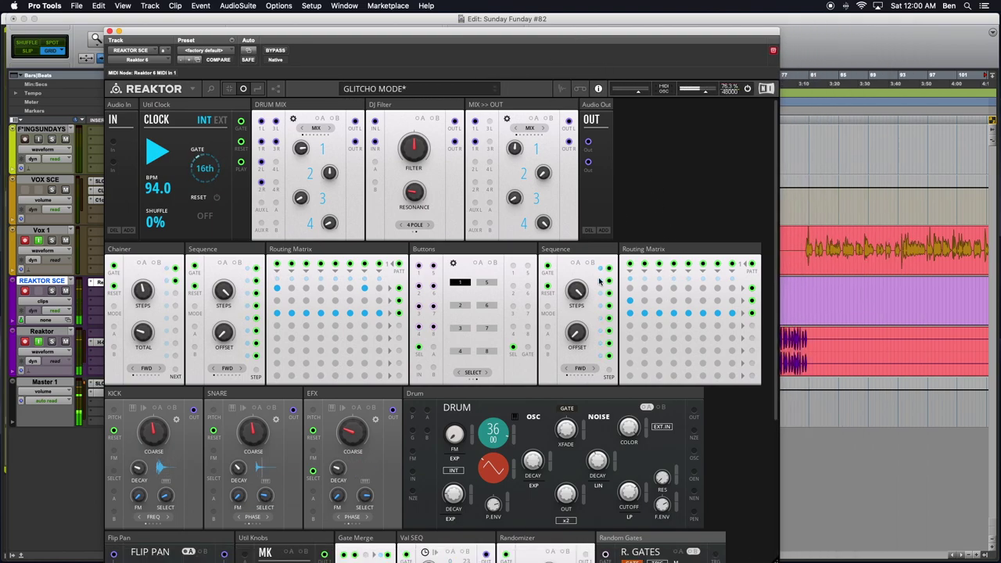
Display the patch wires to examine the routing between the Routing Matrices, Buttons, Gate Merge and Random Gates, and hide them again.
scroll(616, 334, down, 8)
scroll(617, 507, up, 5)
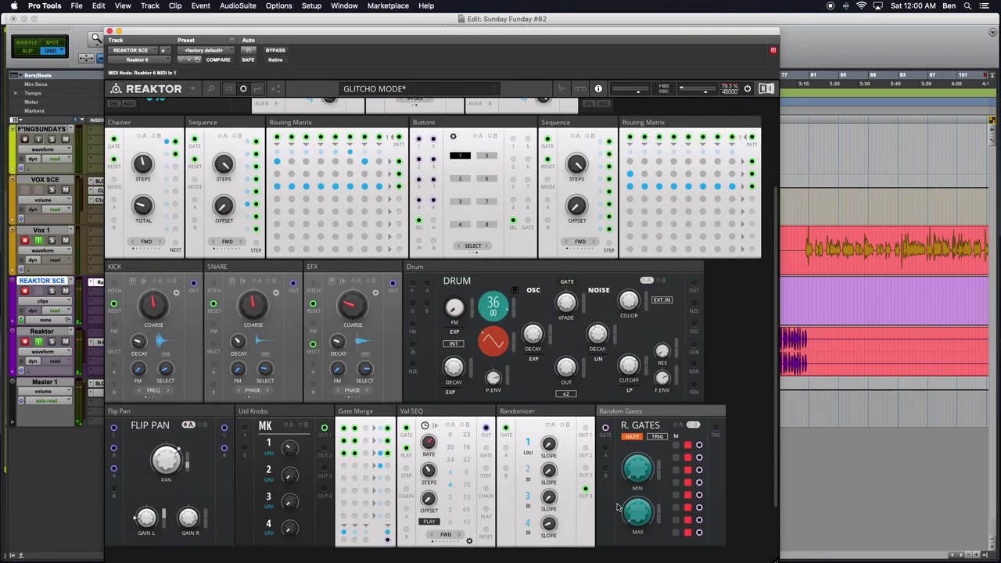
scroll(617, 507, up, 2)
scroll(569, 405, down, 1)
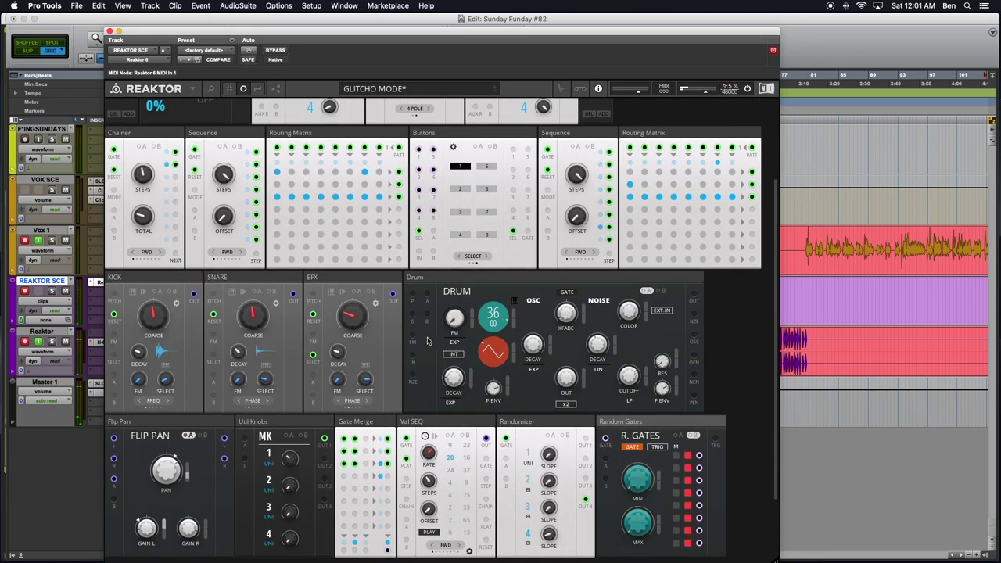
scroll(426, 341, up, 2)
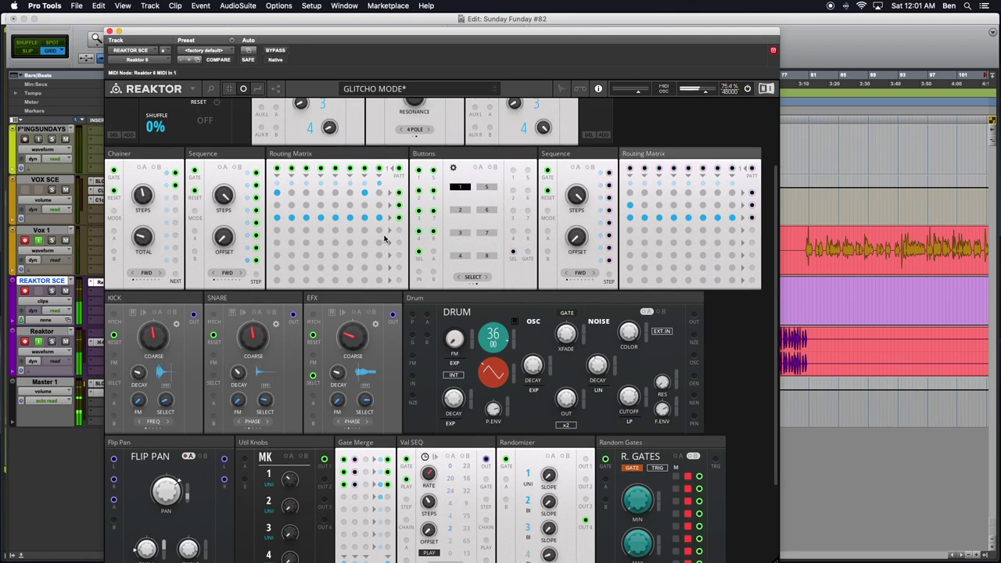
scroll(364, 312, down, 5)
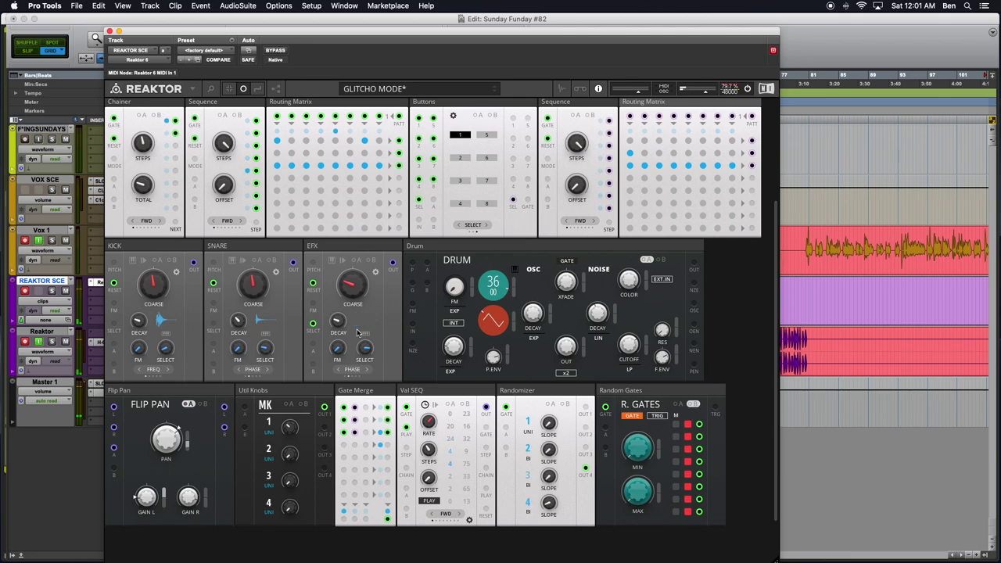
click(258, 90)
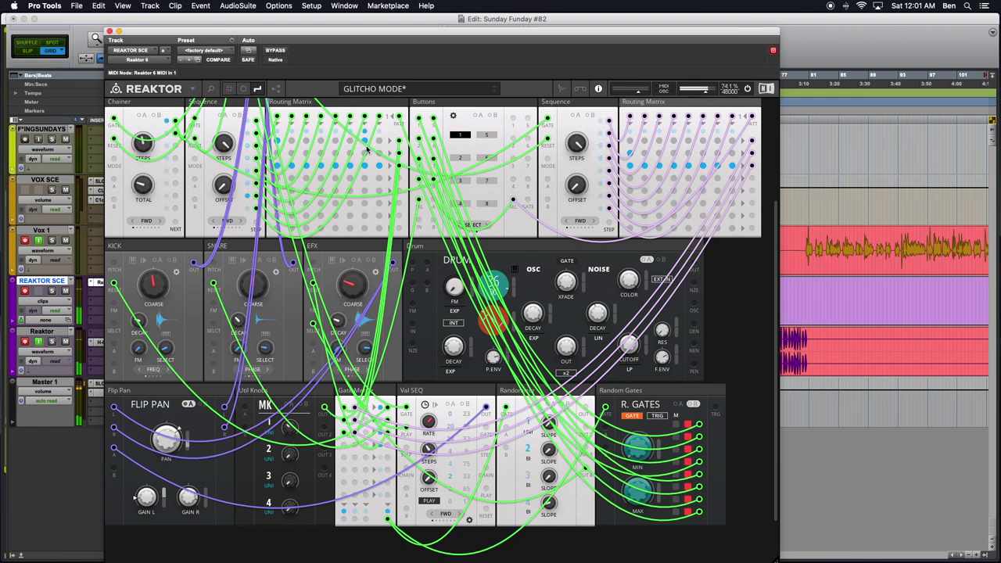
click(243, 90)
Patch the first Routing Matrix's fourth output into the first input of Gate Merge's fourth row and color the wire green.
drag(398, 181, 346, 449)
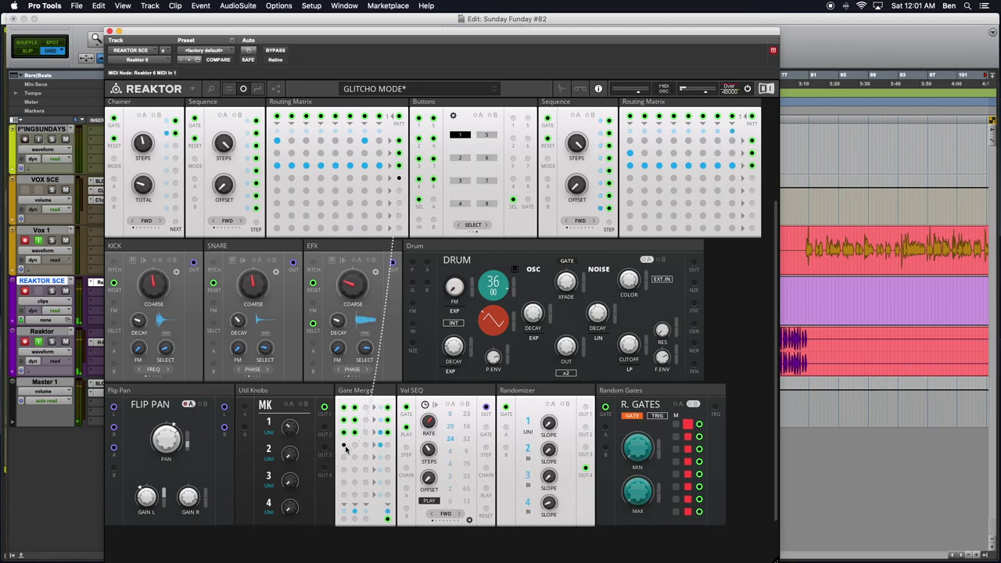
right_click(346, 448)
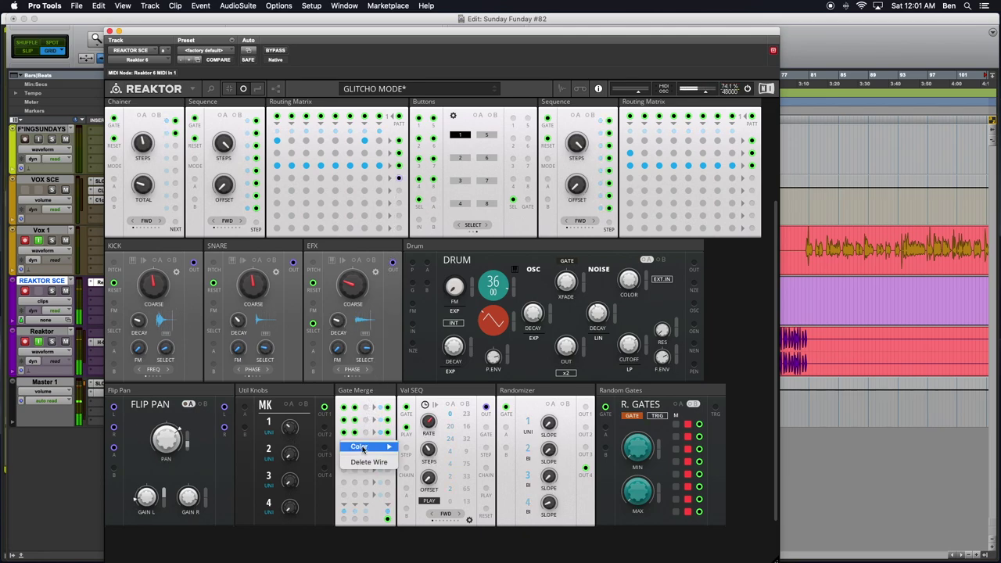
mouse_move(368, 446)
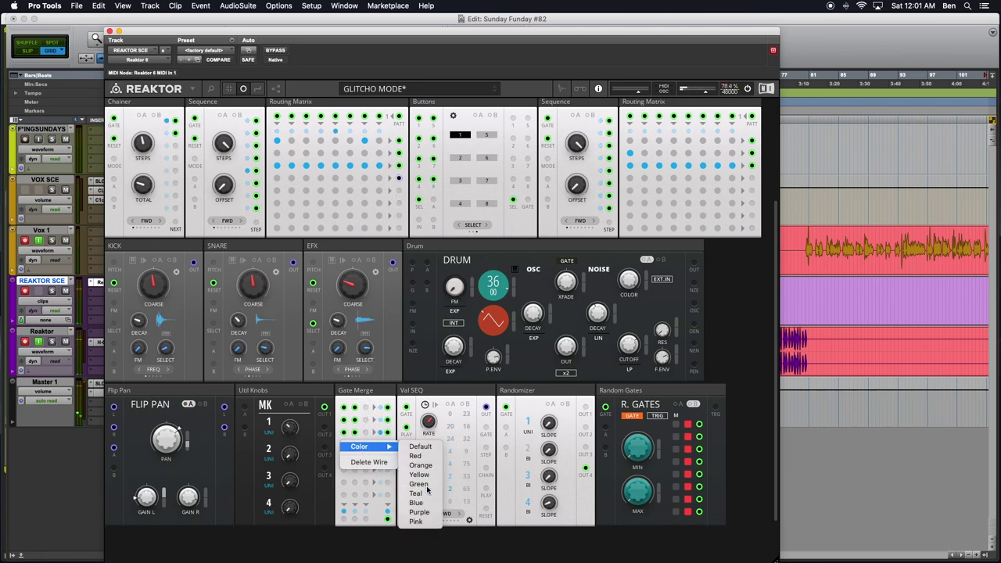
click(426, 488)
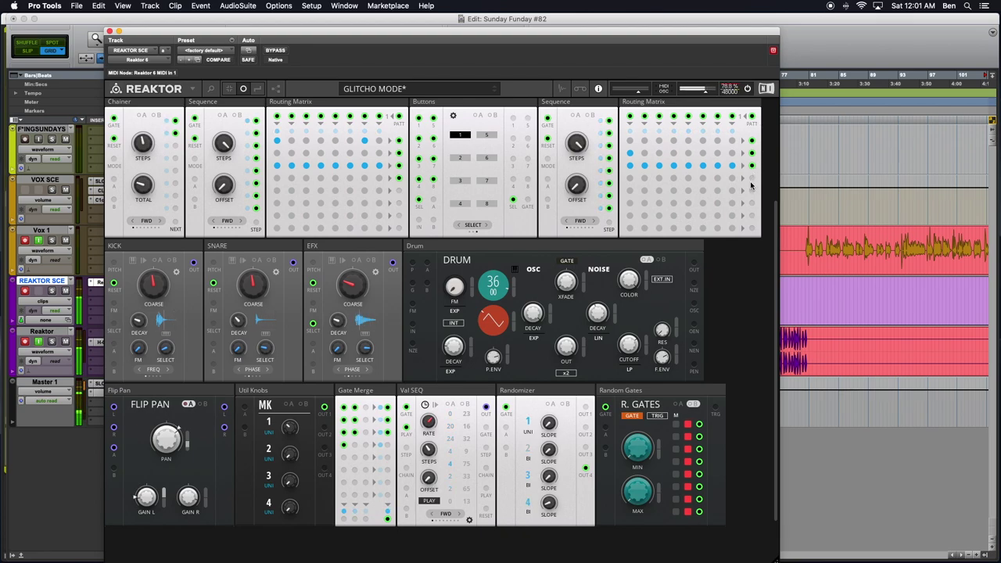
Patch the second Routing Matrix's fourth output into the second input of Gate Merge's fourth row.
drag(741, 236, 355, 446)
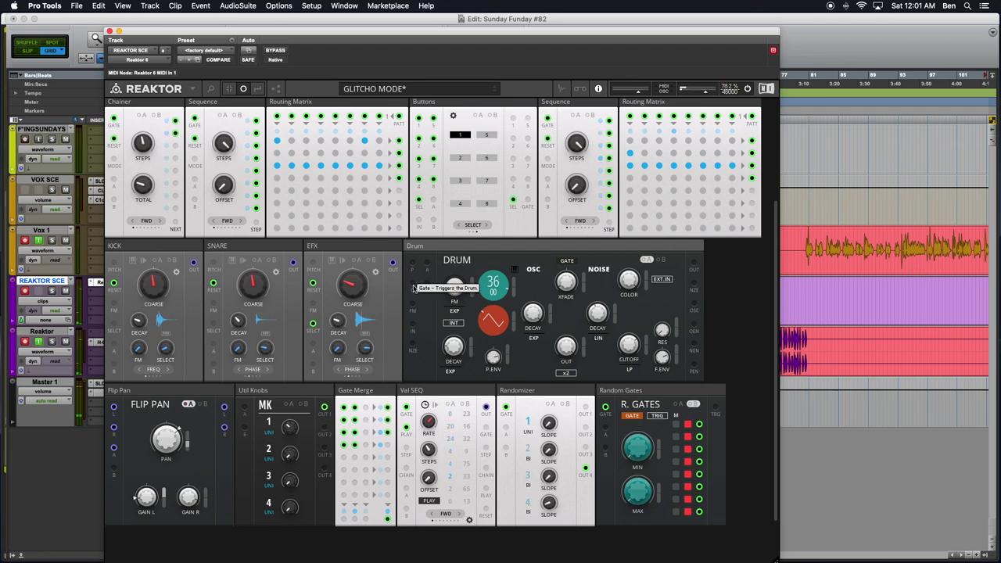
mouse_move(346, 302)
scroll(380, 476, up, 2)
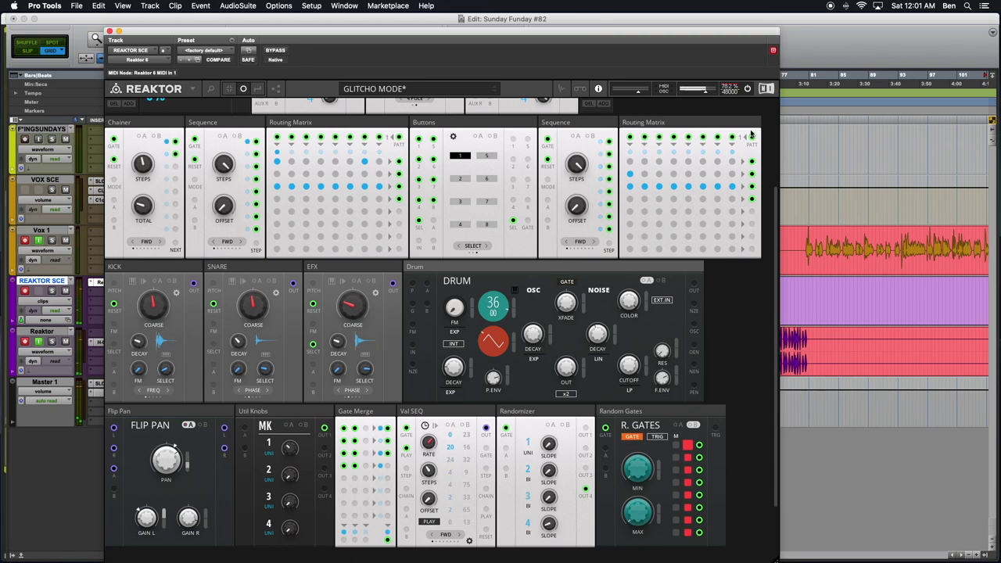
drag(752, 201, 358, 468)
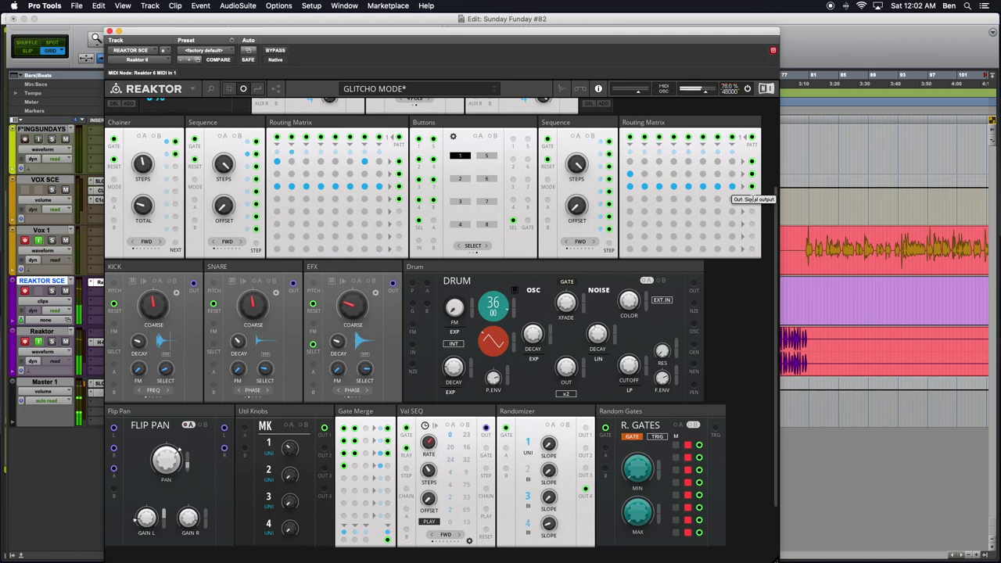
drag(752, 198, 354, 469)
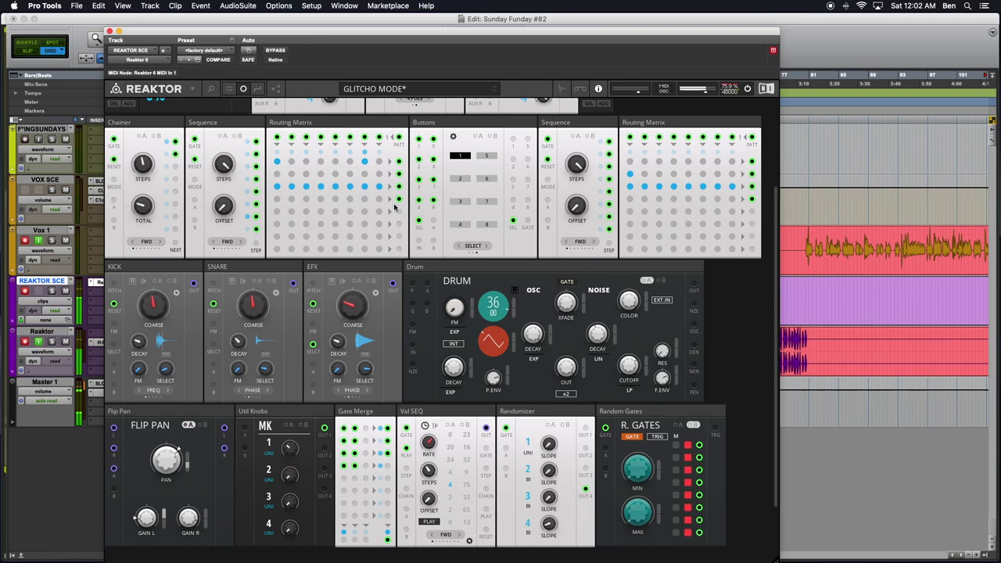
Patch both Routing Matrices' fourth outputs into Gate Merge's fourth row and connect that row's output to the Drum's P input.
drag(398, 201, 370, 349)
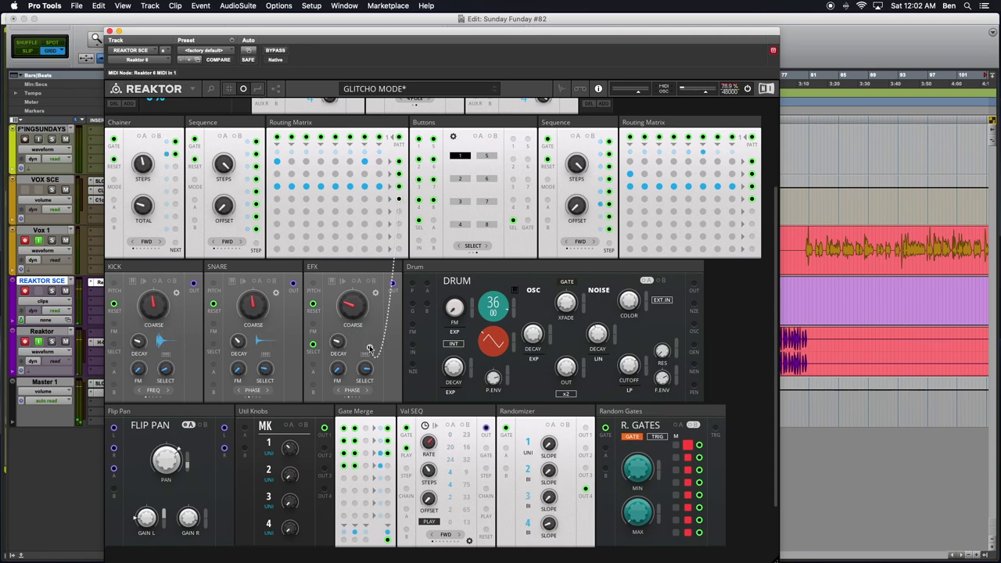
click(342, 466)
mouse_move(396, 201)
mouse_down()
mouse_move(381, 422)
mouse_move(346, 468)
mouse_up()
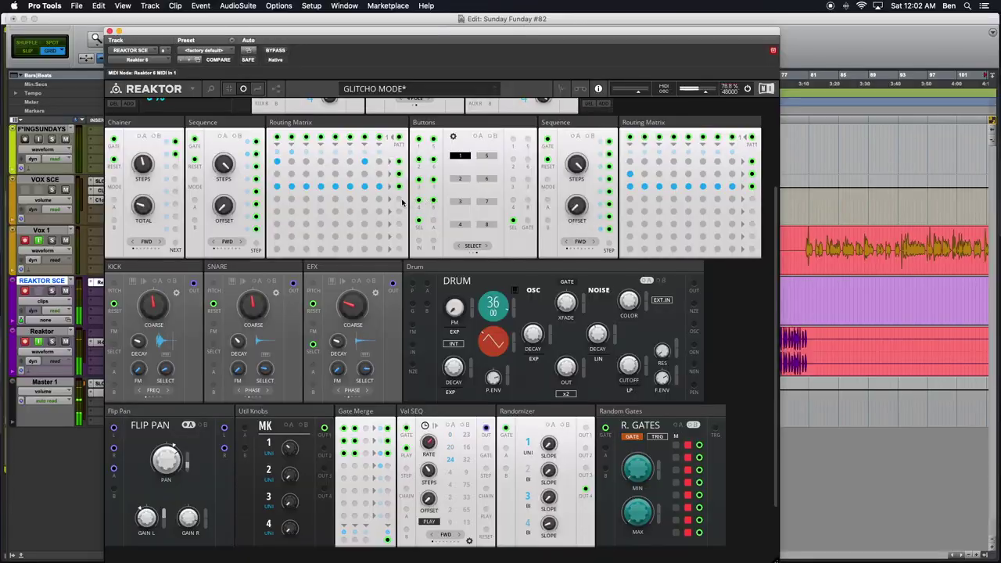
drag(400, 200, 347, 468)
drag(752, 198, 348, 465)
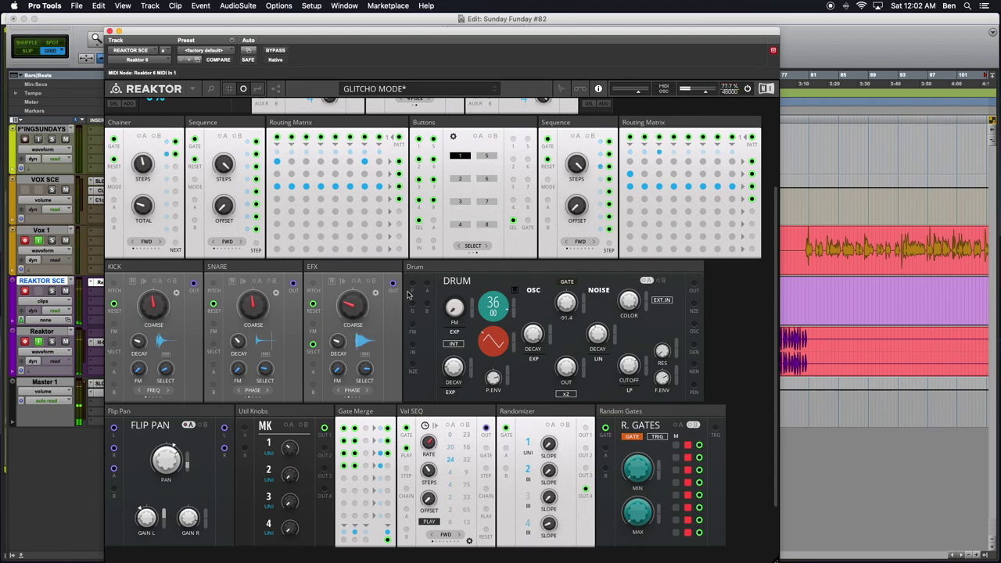
drag(385, 466, 413, 286)
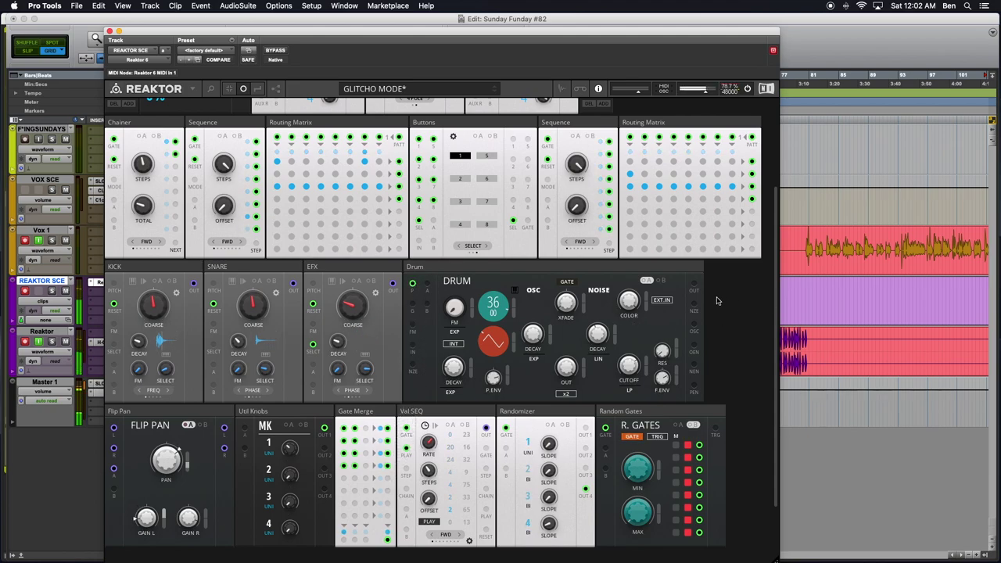
Patch the Drum's output into the left and right inputs of DRUM MIX channel 4 and color the wire purple.
scroll(703, 303, up, 4)
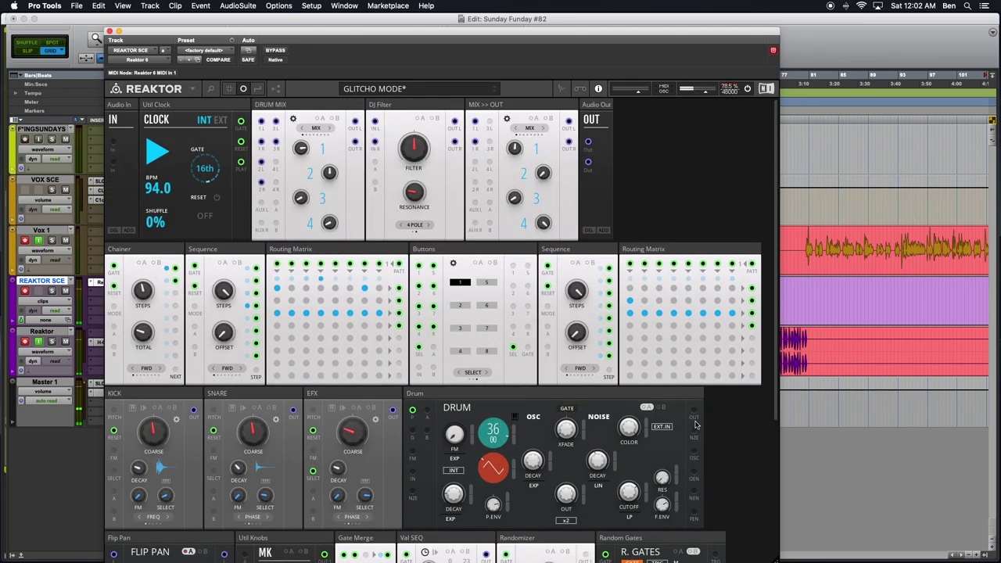
drag(693, 413, 275, 162)
right_click(275, 164)
mouse_move(281, 164)
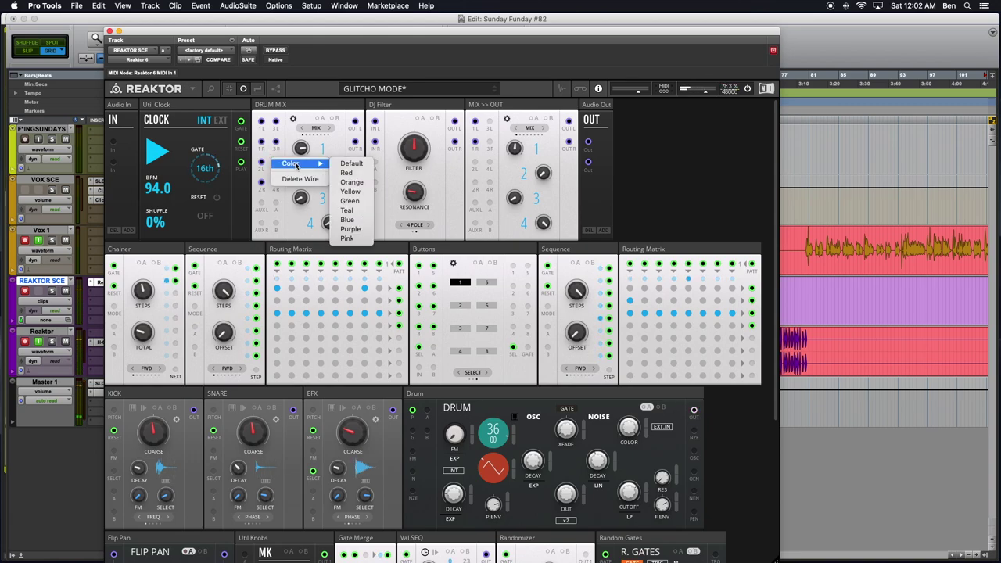
click(351, 229)
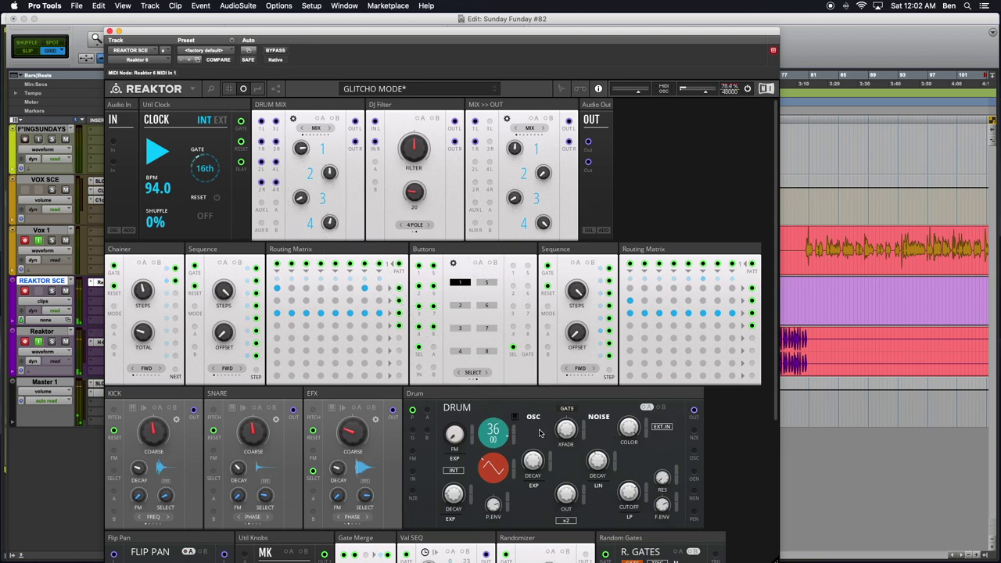
In the matrices' fourth rows, enable step 6 in the first Routing Matrix and steps 4, 5 and 6 in the second.
scroll(416, 469, down, 5)
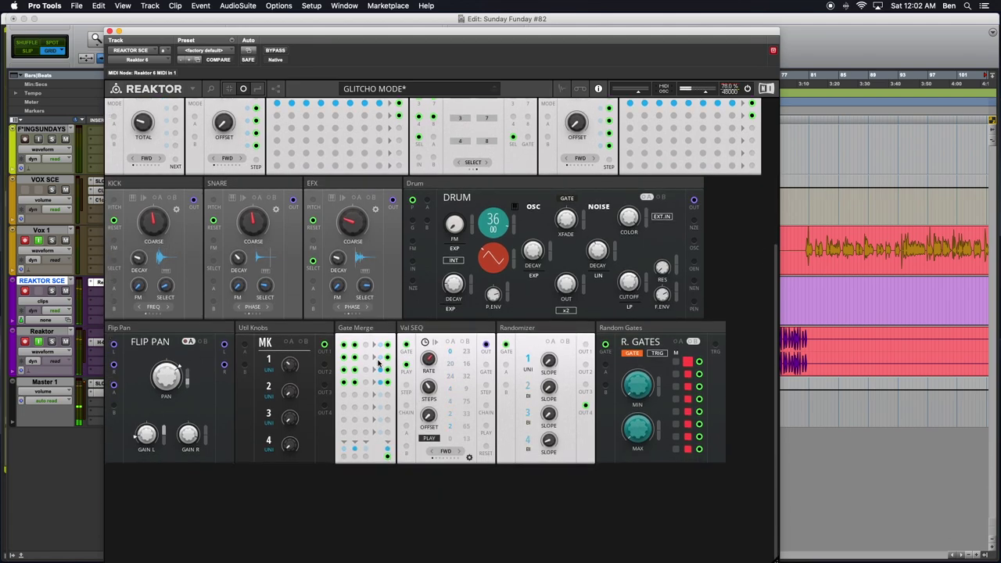
scroll(375, 307, up, 5)
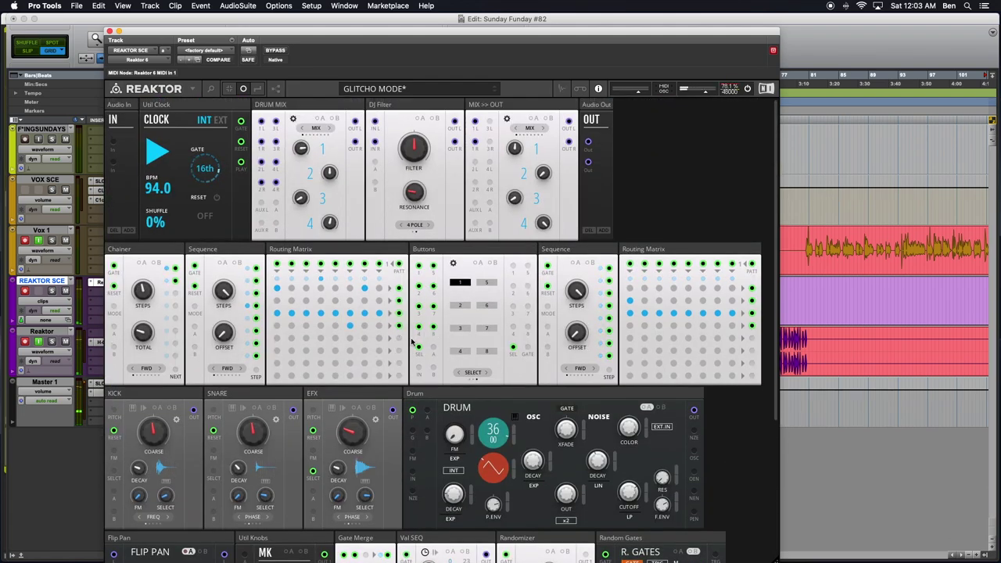
scroll(349, 325, down, 1)
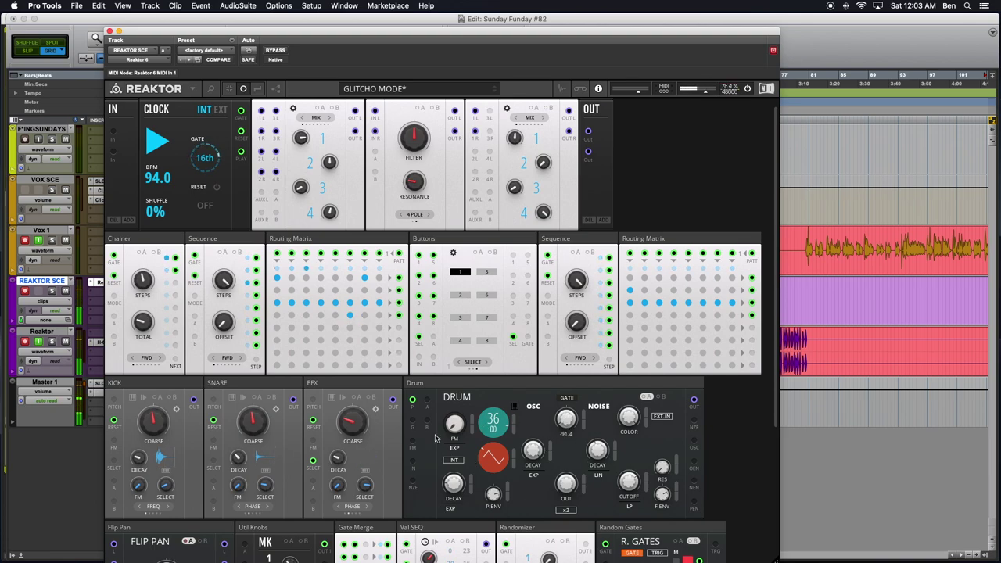
scroll(436, 438, down, 2)
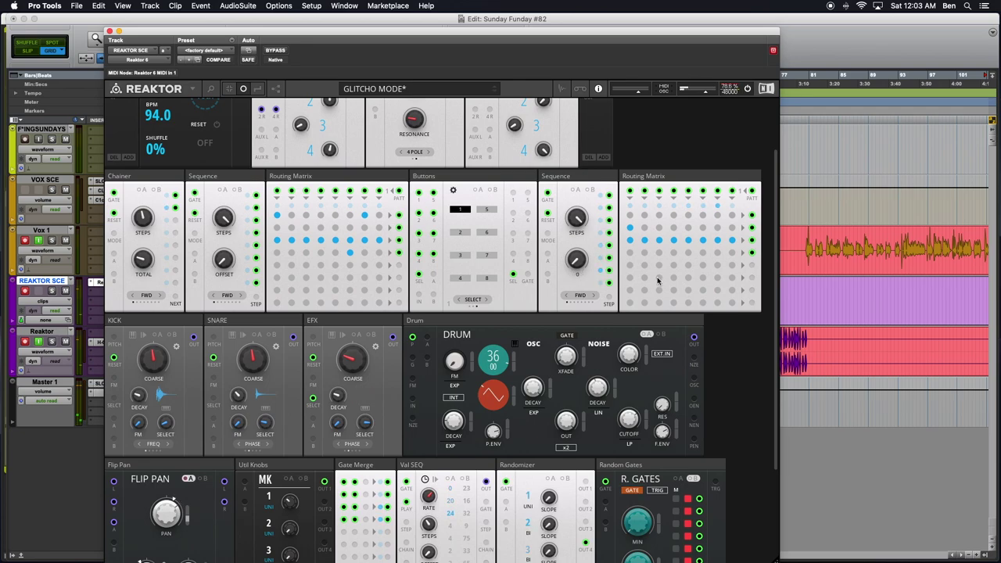
click(674, 252)
scroll(582, 341, down, 3)
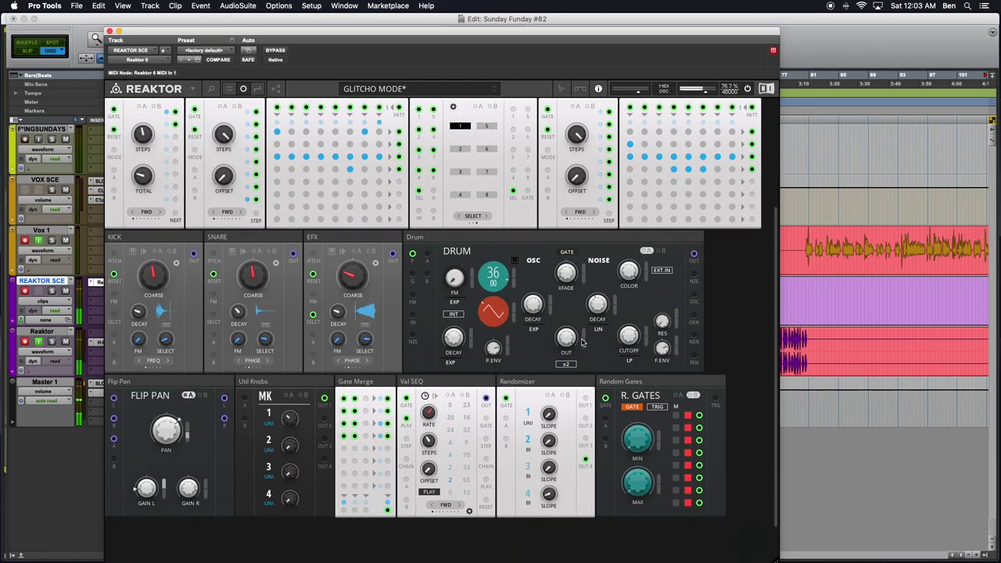
scroll(581, 341, down, 1)
Raise DRUM MIX channel 4 to 92.1 and move Gate Merge's fourth output to the Drum's G input with a green wire.
scroll(339, 221, up, 6)
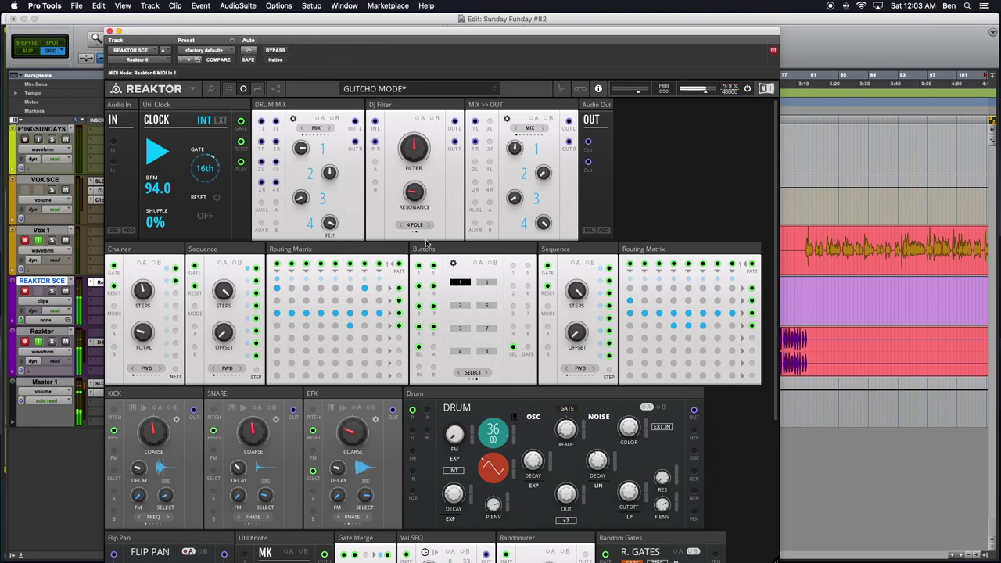
scroll(444, 286, down, 3)
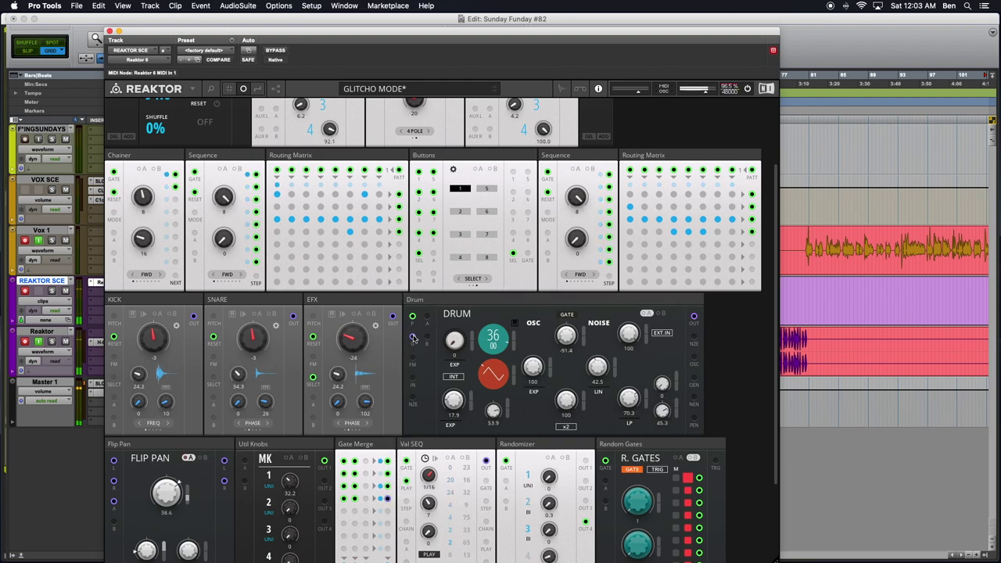
right_click(412, 338)
mouse_move(438, 336)
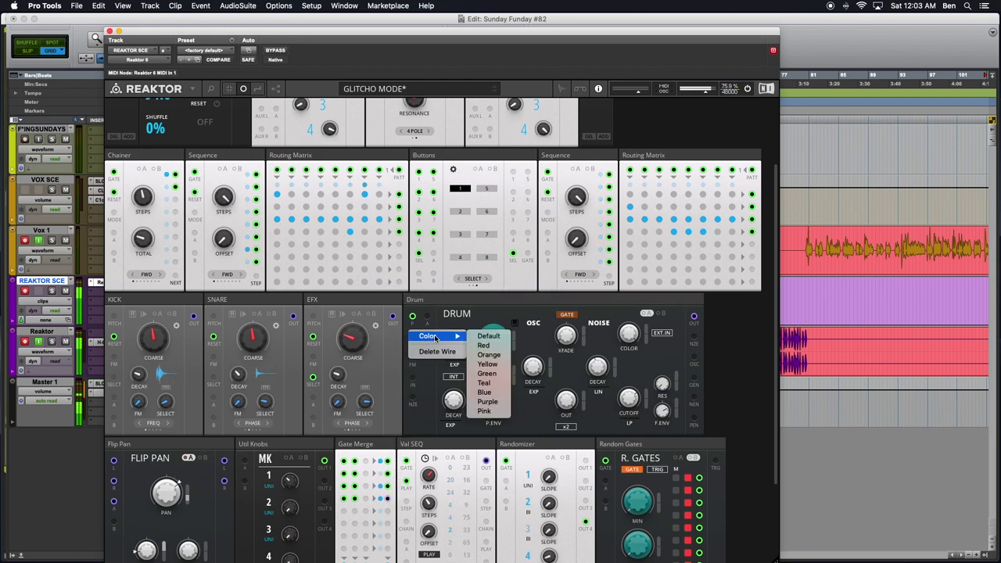
click(488, 374)
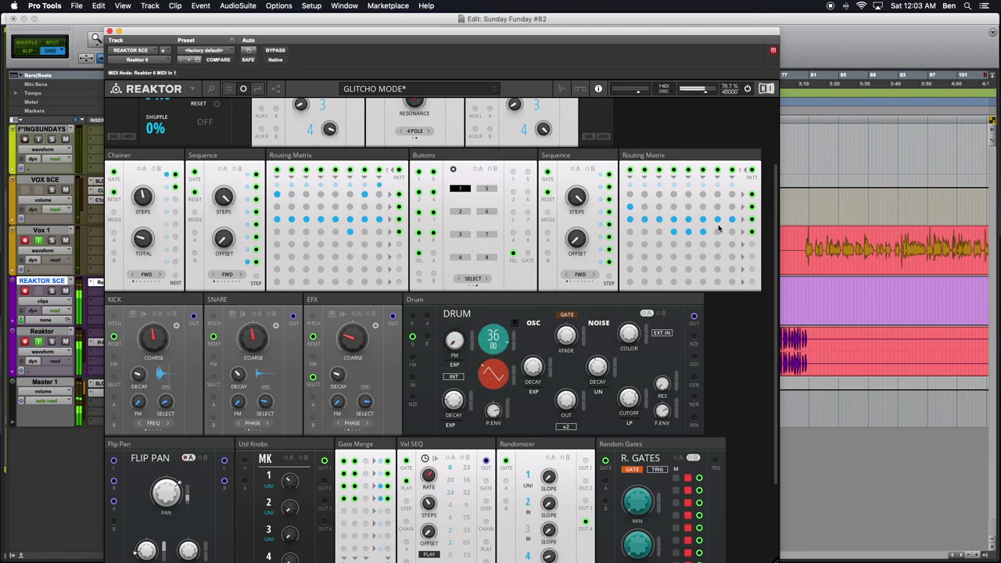
Clear steps 4, 5 and 6 from the fourth row of the second Routing Matrix.
click(687, 231)
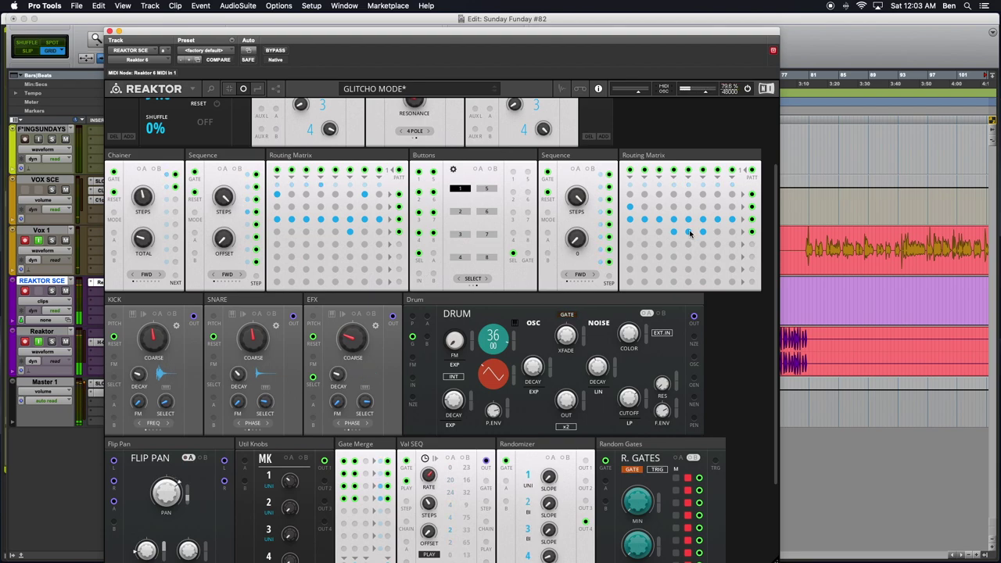
click(702, 231)
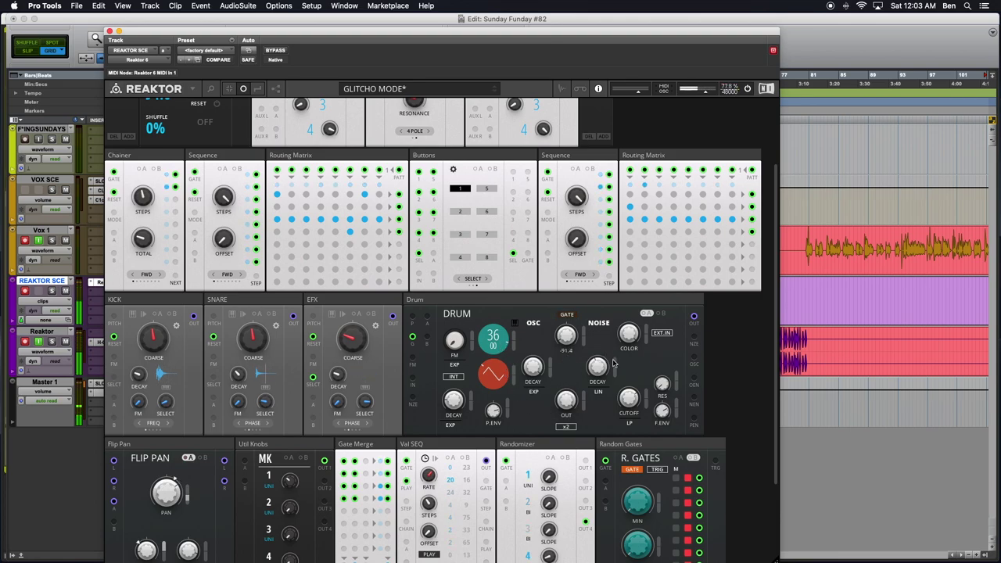
Try different oscillator pitches on the Drum and set the pitch to 28.00.
scroll(383, 207, up, 3)
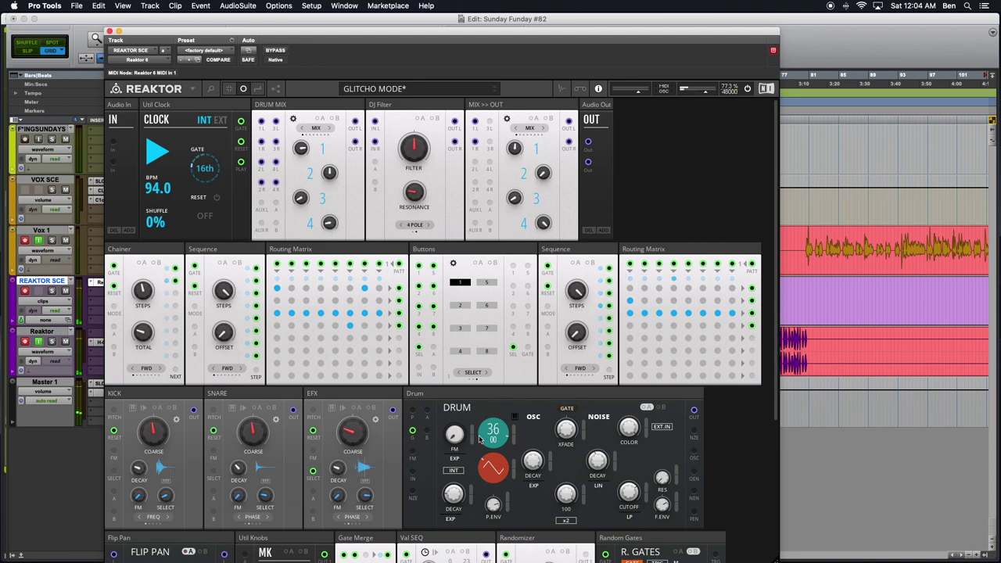
scroll(500, 434, down, 4)
scroll(492, 428, up, 3)
drag(490, 419, 488, 466)
drag(514, 418, 500, 434)
drag(492, 479, 485, 535)
drag(494, 415, 492, 386)
drag(491, 428, 489, 442)
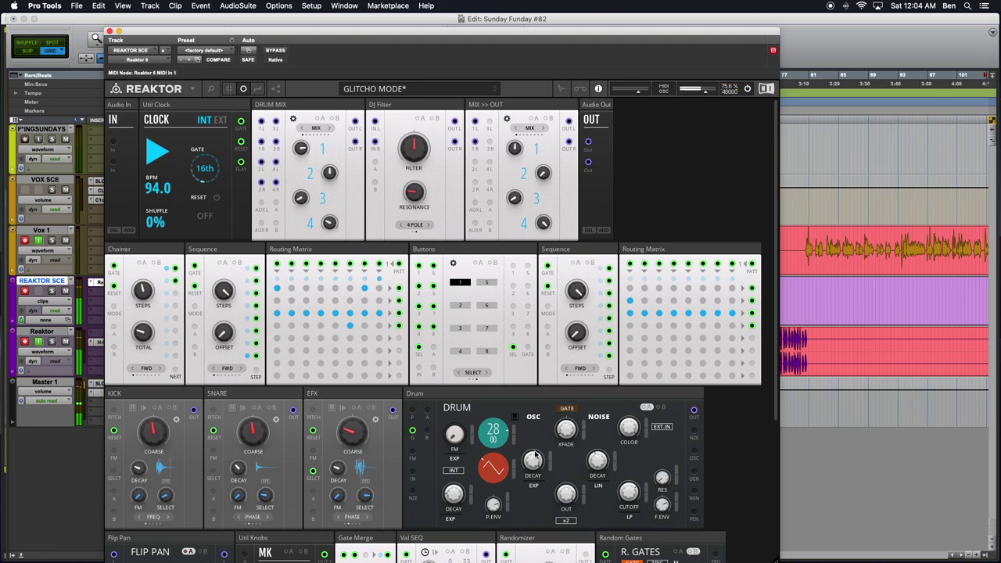
Adjust the Drum's oscillator/noise crossfade and shape its noise with the cutoff, a resonance of 28.6 and a color of 71.
drag(562, 413, 560, 390)
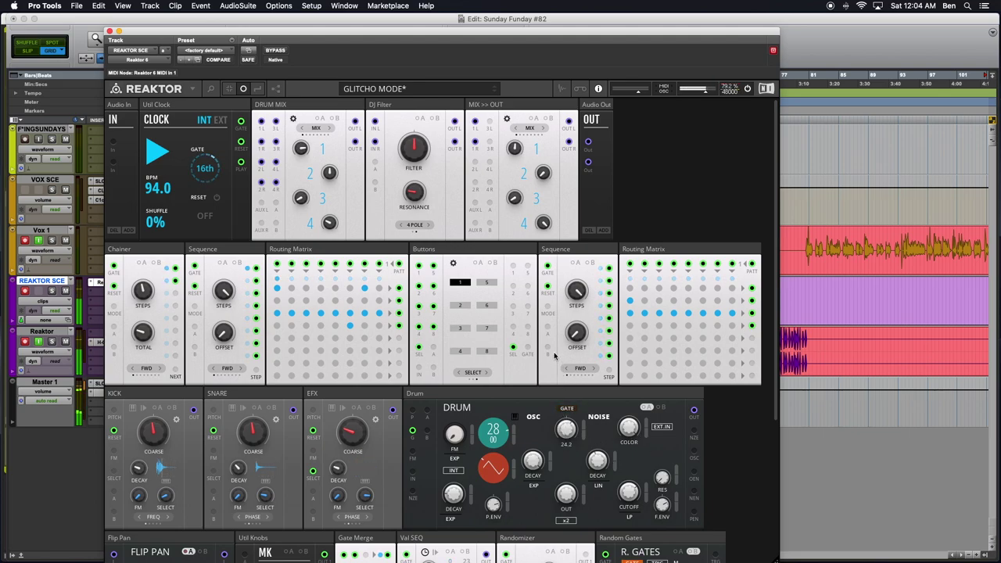
drag(563, 422, 551, 453)
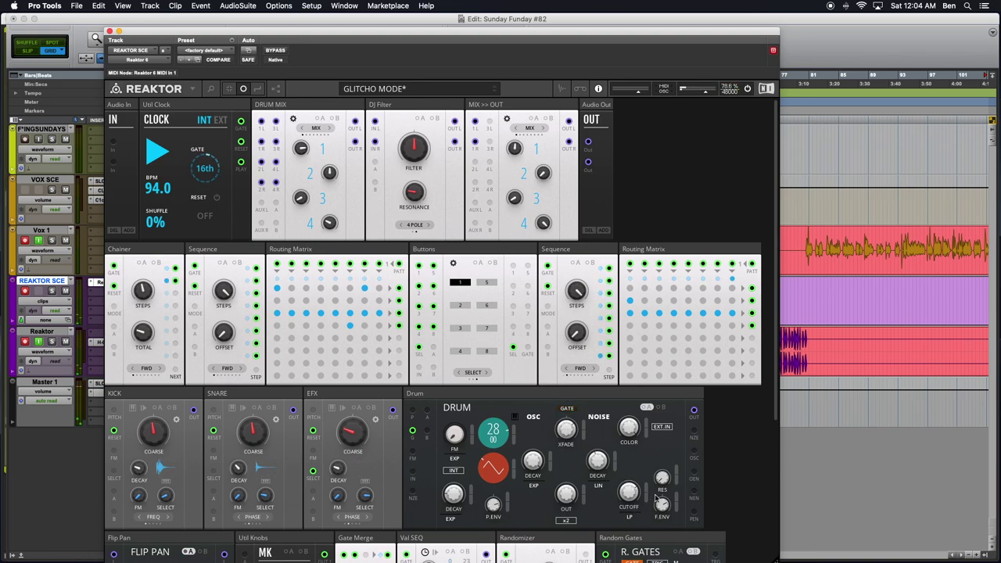
drag(634, 499, 625, 484)
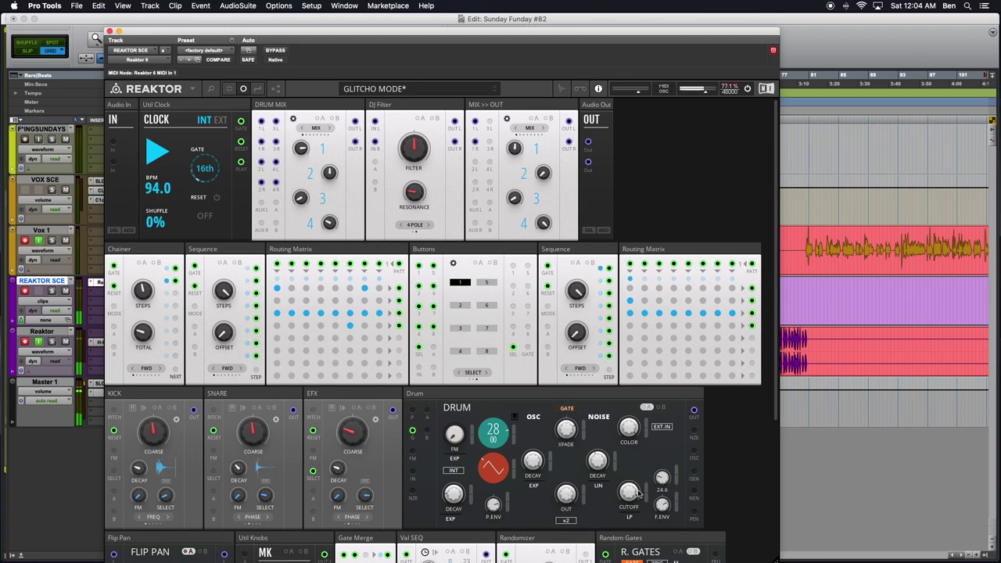
drag(625, 426, 625, 467)
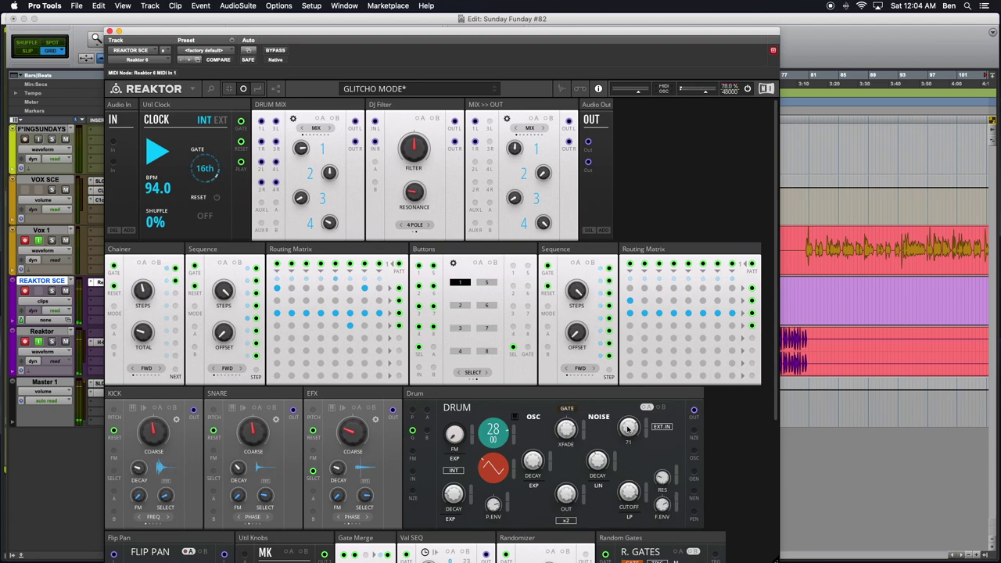
Fine-tune the Drum's waveform and its pitch envelope decay around 37, and set its level on DRUM MIX channel 4 to 46.0.
mouse_move(460, 496)
mouse_down()
mouse_move(448, 459)
mouse_move(460, 491)
mouse_up()
drag(457, 498, 457, 534)
drag(458, 505, 453, 489)
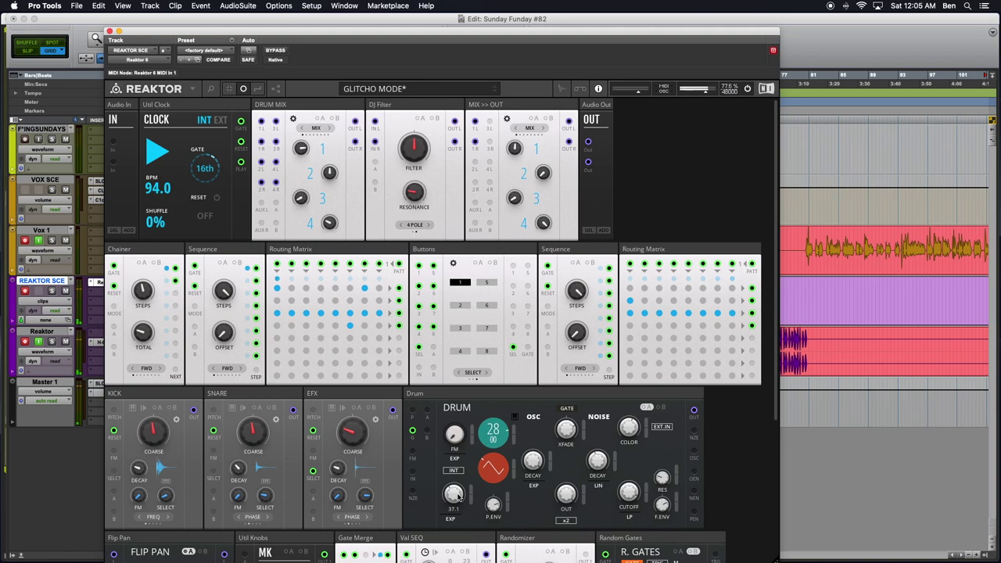
click(494, 468)
click(486, 467)
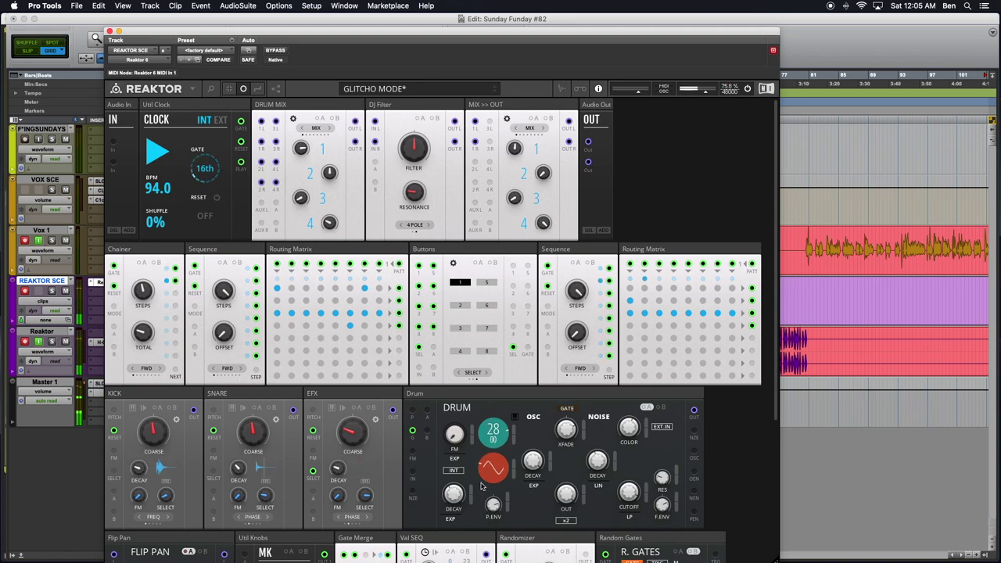
click(489, 462)
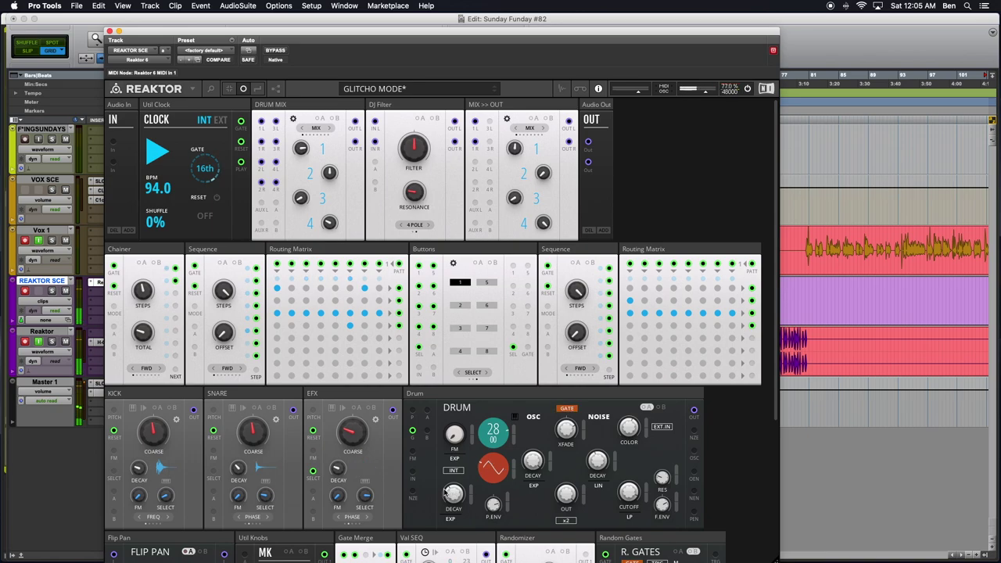
drag(457, 488, 452, 485)
drag(337, 227, 329, 200)
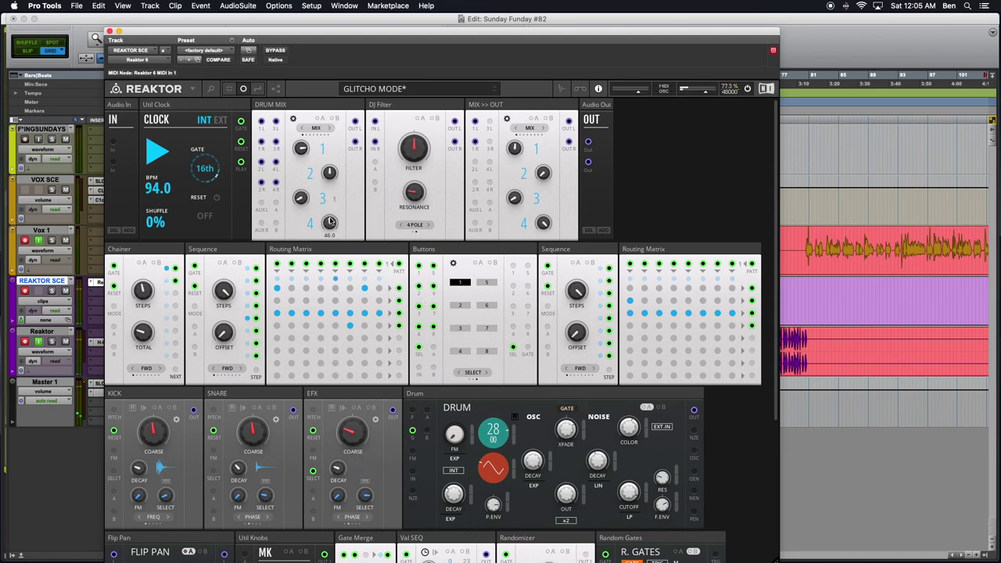
Select pattern 2, enable steps 1 and 7 in the first Routing Matrix's first row, and compare it with pattern 1.
scroll(330, 222, up, 3)
click(461, 305)
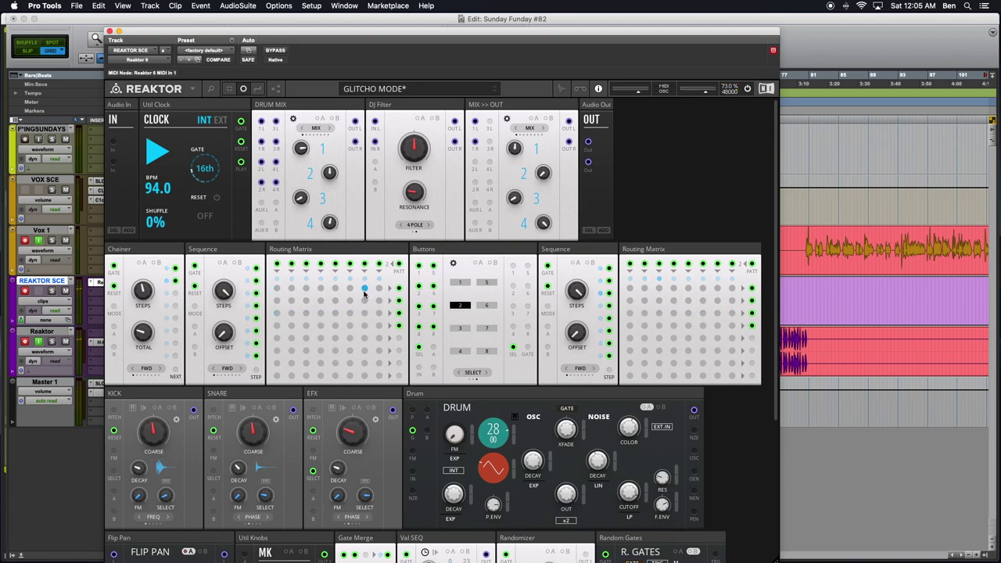
click(460, 283)
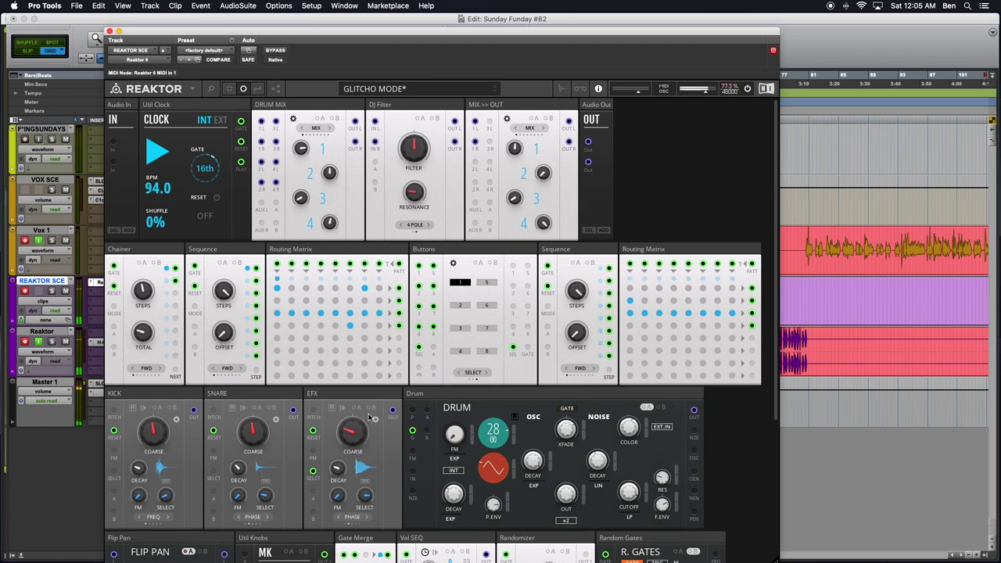
Adjust the Random Gates range to a minimum of 1 and a maximum of 2.
scroll(416, 451, down, 5)
mouse_move(640, 384)
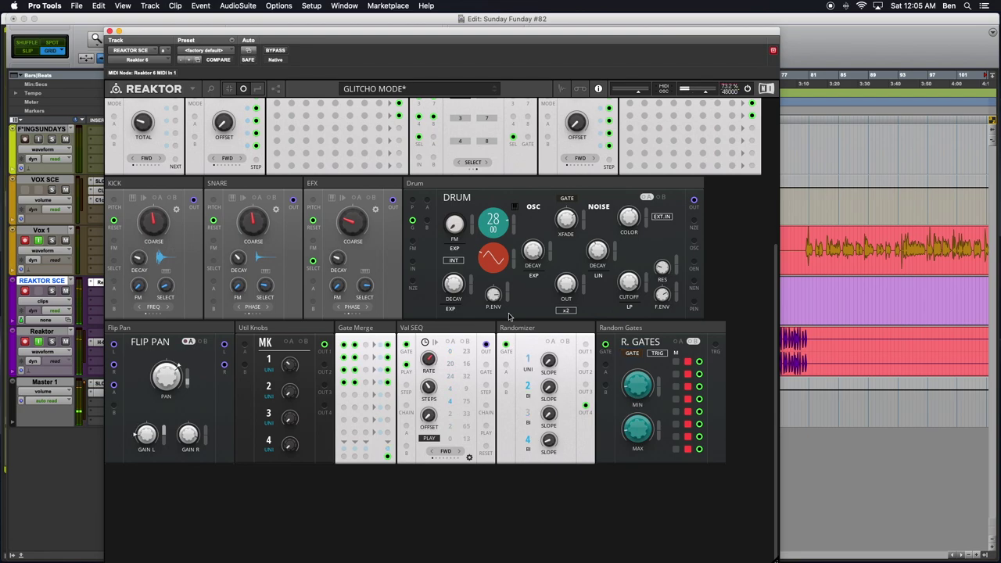
scroll(509, 315, up, 5)
scroll(642, 387, down, 5)
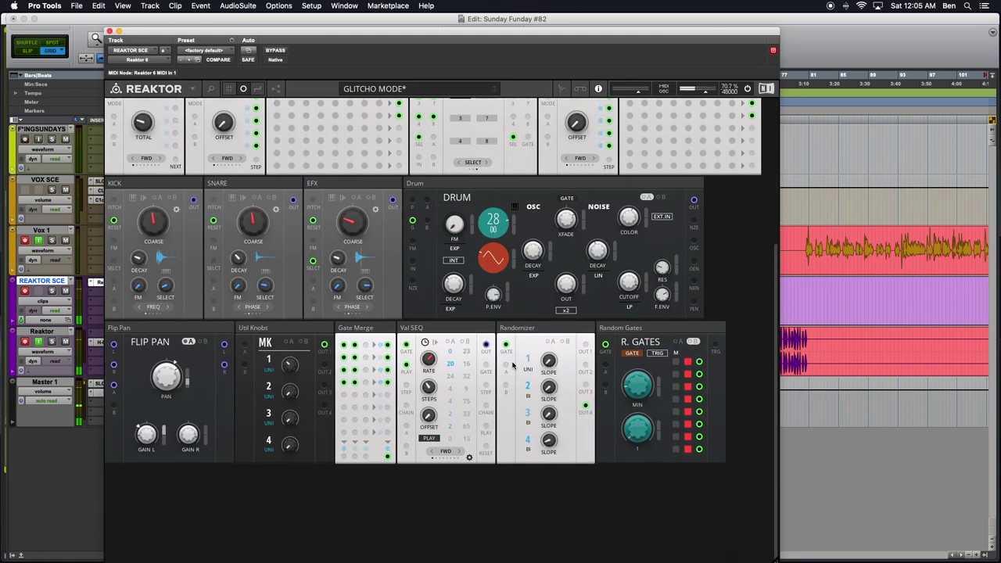
scroll(645, 449, up, 2)
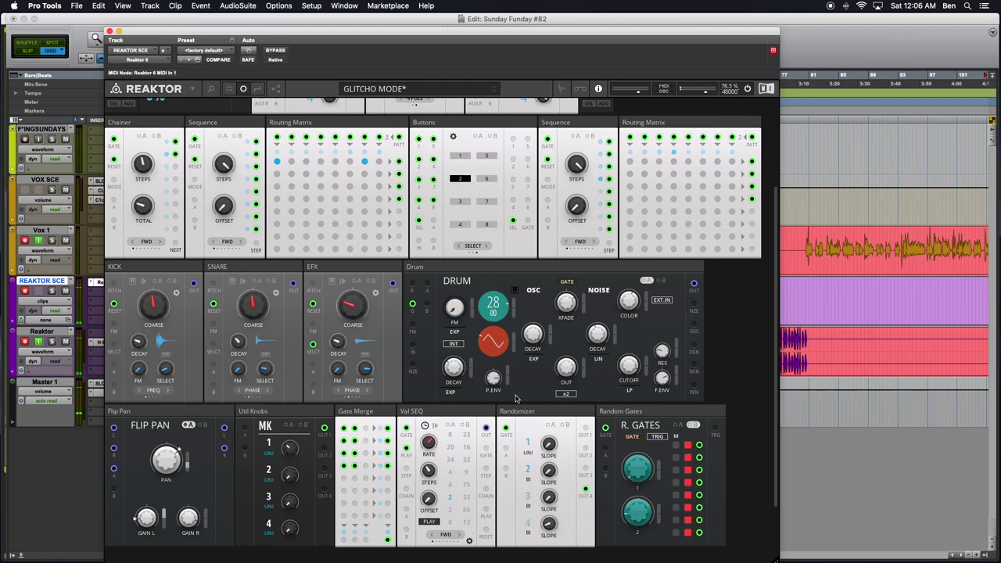
In pattern 2, enable step 1 in the second Routing Matrix's second row and fill both third rows, placing the first matrix's step 6 in row four.
scroll(515, 399, up, 1)
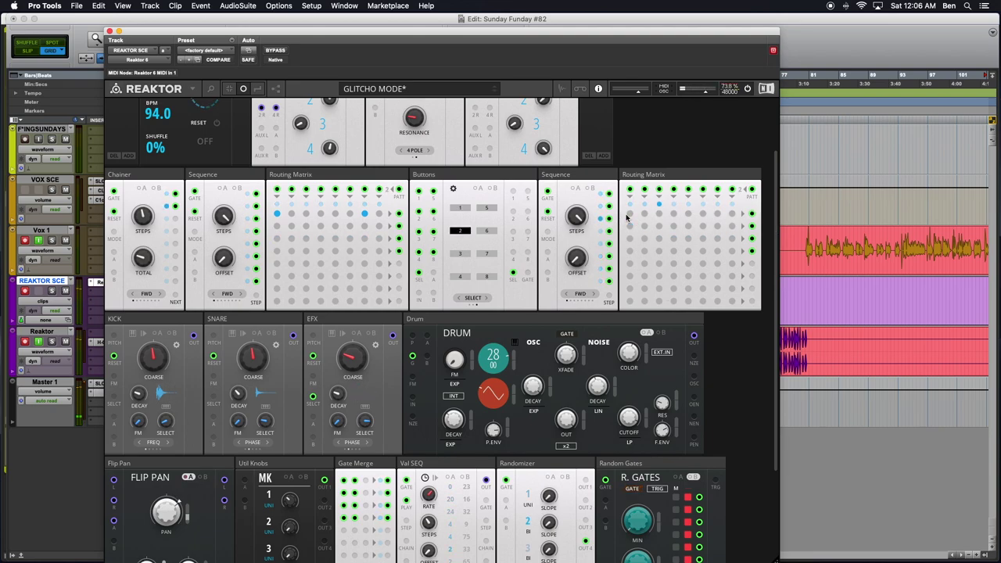
click(629, 226)
drag(639, 242, 733, 242)
drag(276, 238, 386, 241)
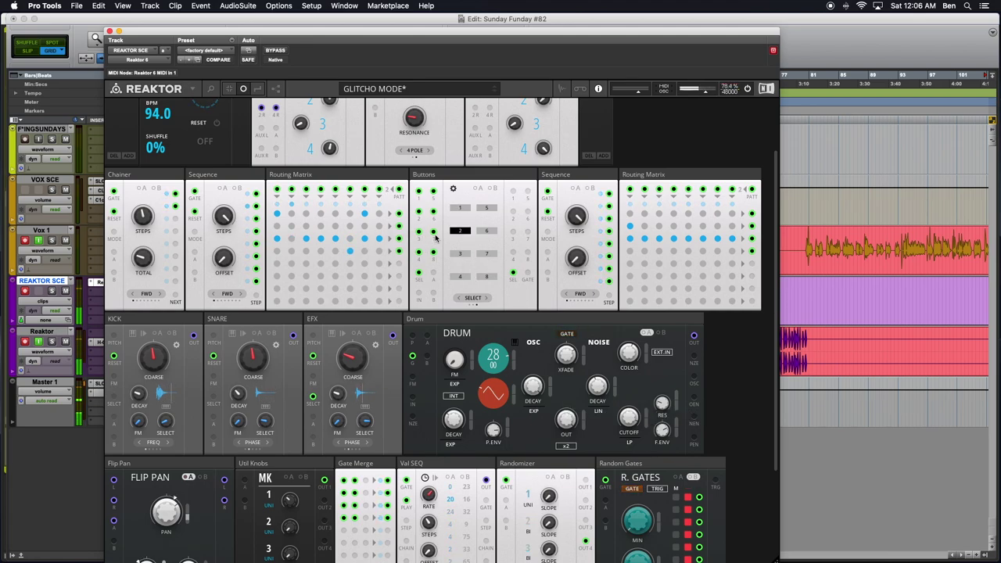
Switch to pattern 1 and thin the first Routing Matrix's third row to steps 6 and 8, keeping step 6 in row four.
scroll(633, 488, down, 4)
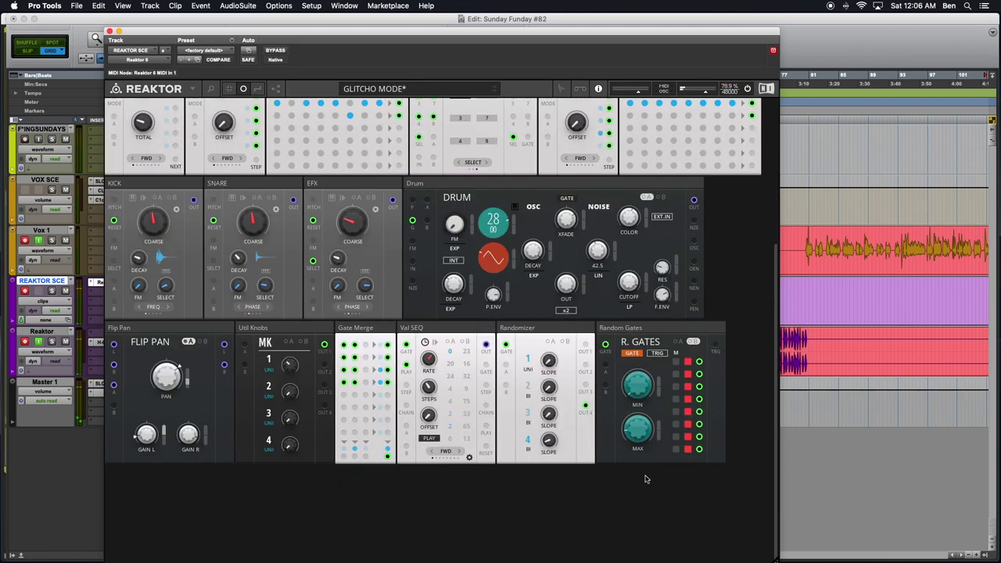
scroll(305, 258, up, 6)
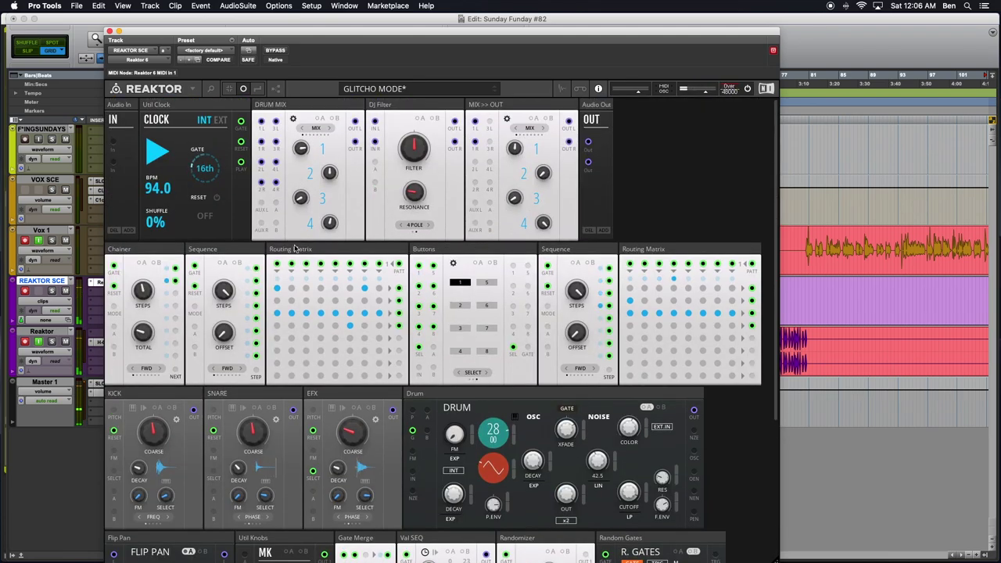
click(276, 312)
click(350, 326)
click(379, 313)
click(364, 312)
click(291, 313)
click(306, 312)
click(320, 312)
click(335, 313)
click(349, 312)
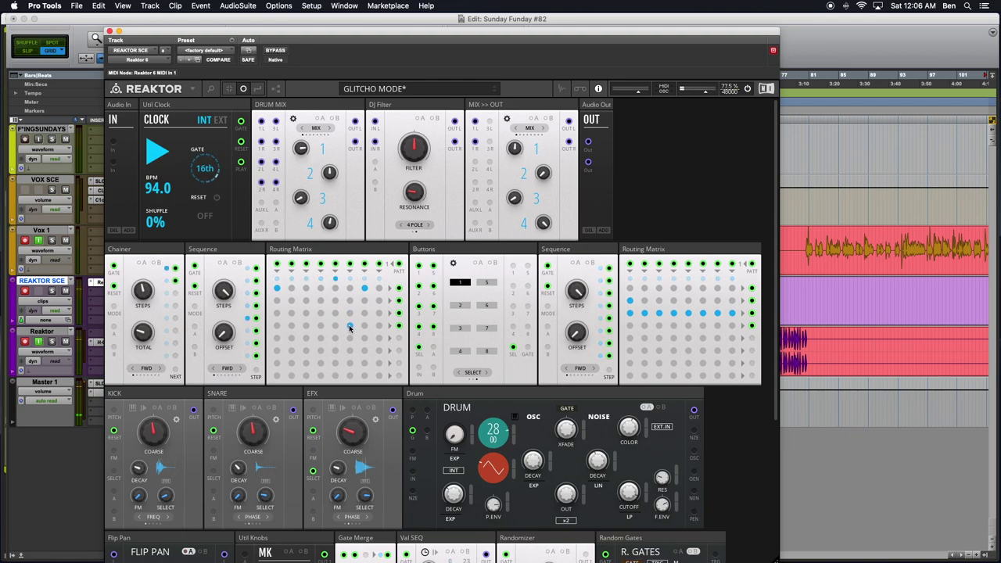
click(350, 313)
click(364, 312)
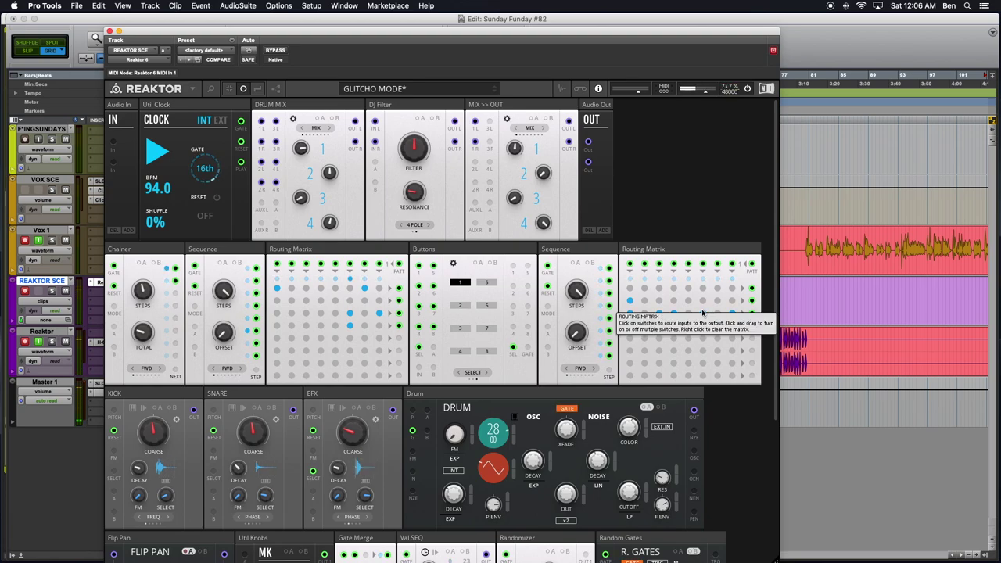
In pattern 1, clear every step from the second Routing Matrix's third row.
click(674, 314)
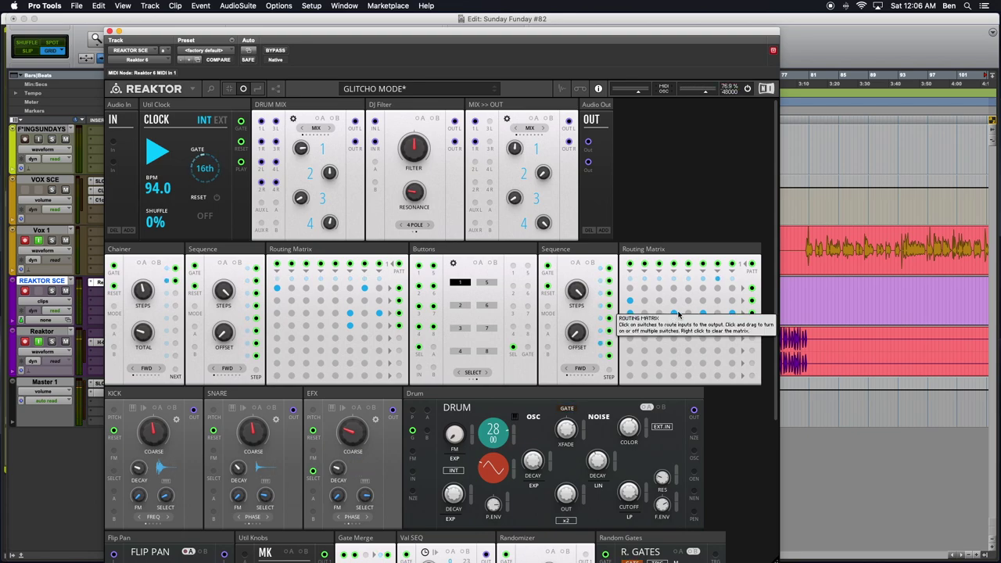
click(629, 313)
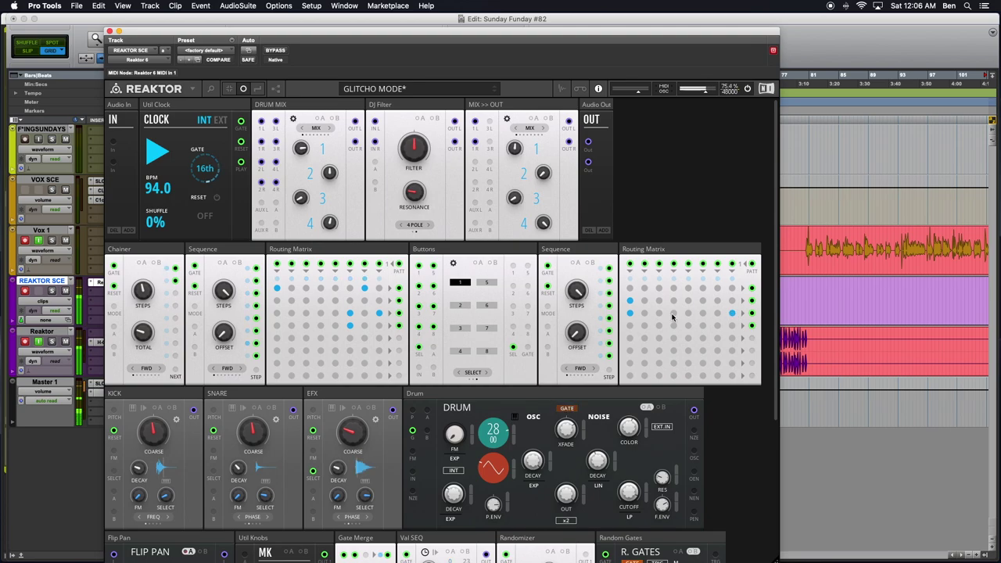
click(732, 313)
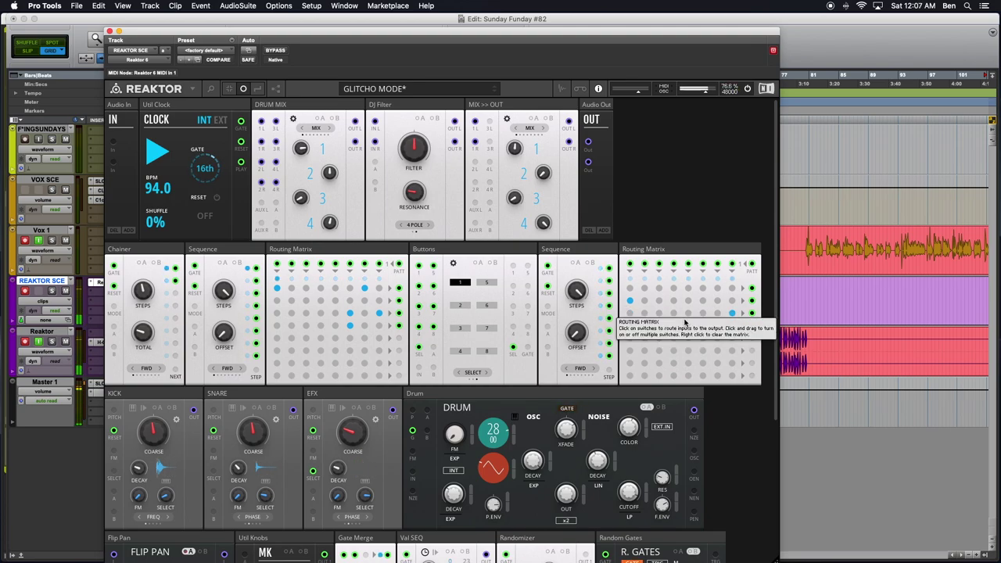
click(718, 314)
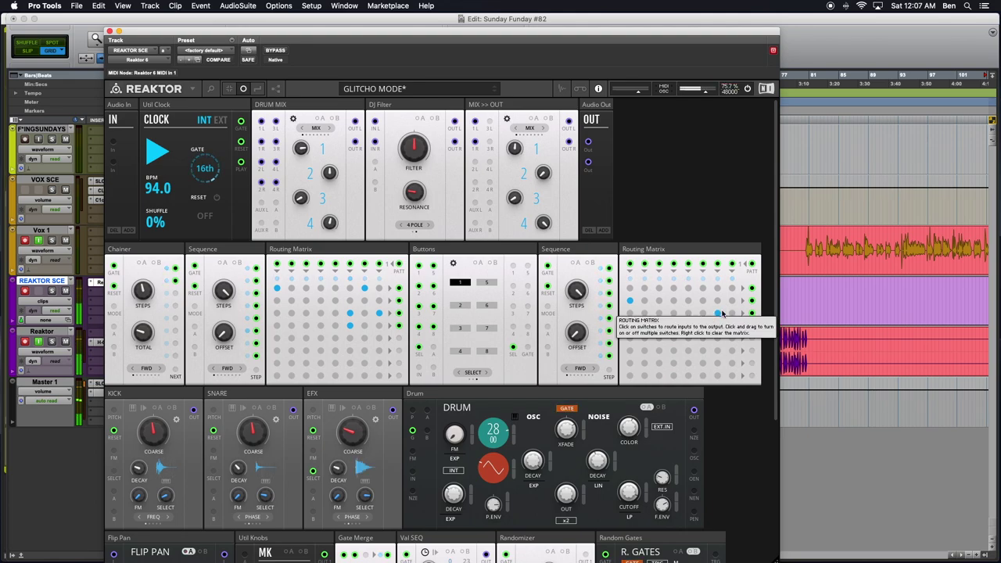
click(719, 314)
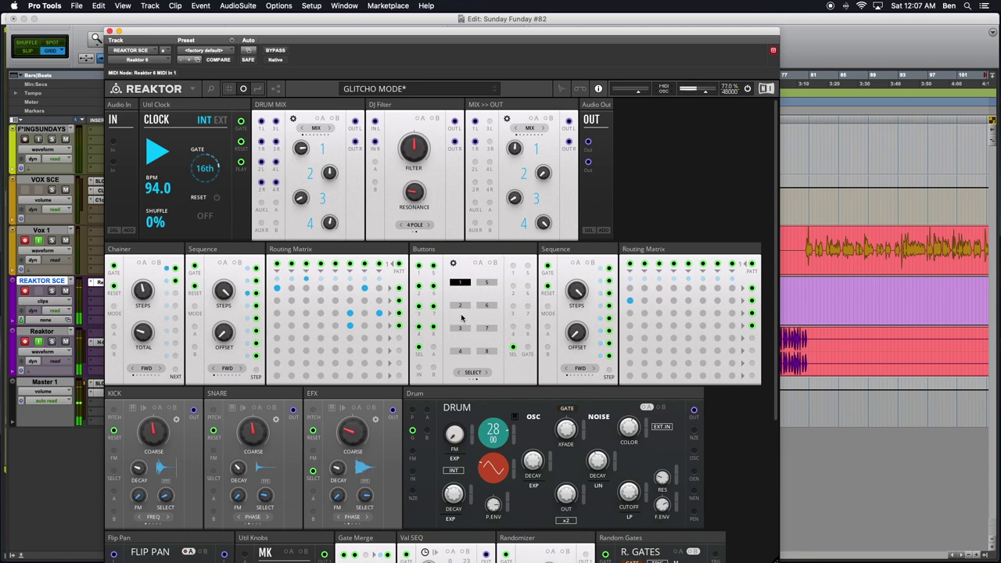
Return to pattern 2 with Random Gates, then raise its minimum and set its maximum to 2 to switch to pattern 3.
scroll(586, 414, down, 5)
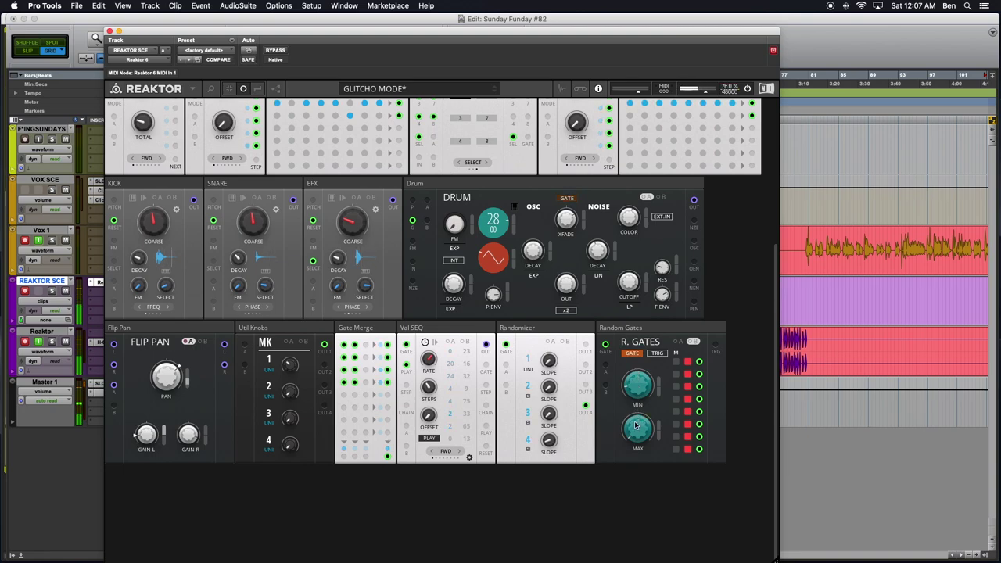
scroll(418, 201, up, 2)
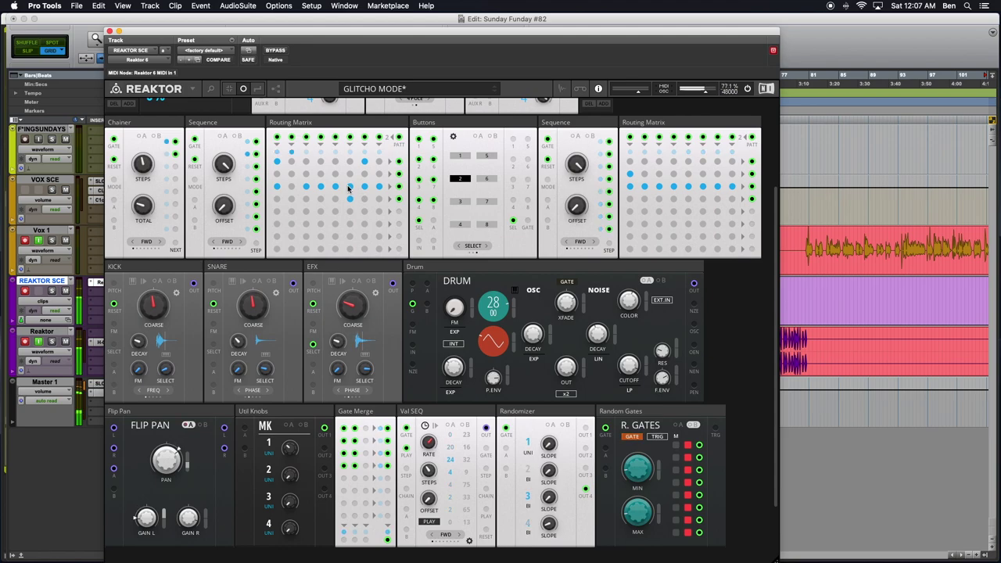
scroll(305, 200, up, 2)
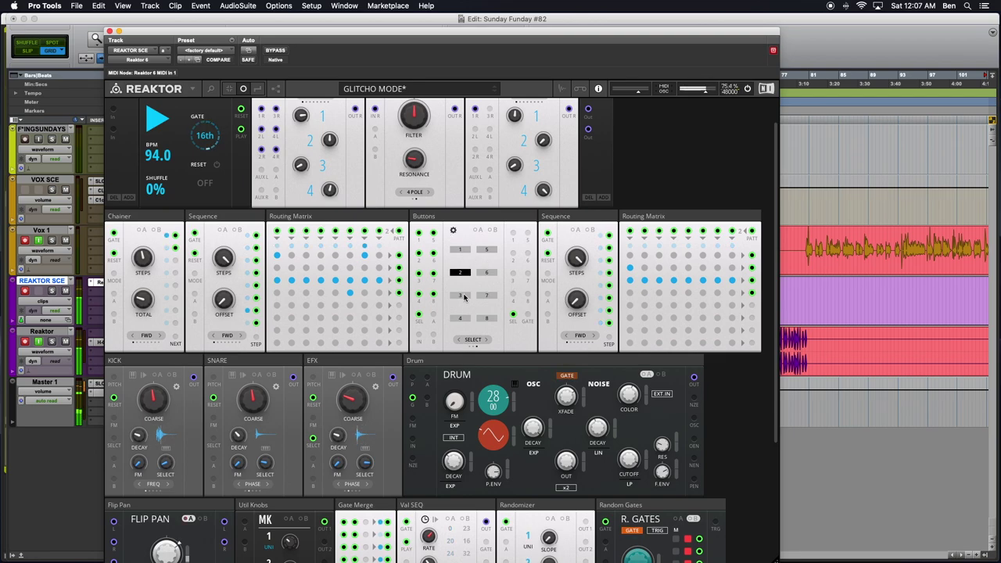
scroll(693, 497, down, 4)
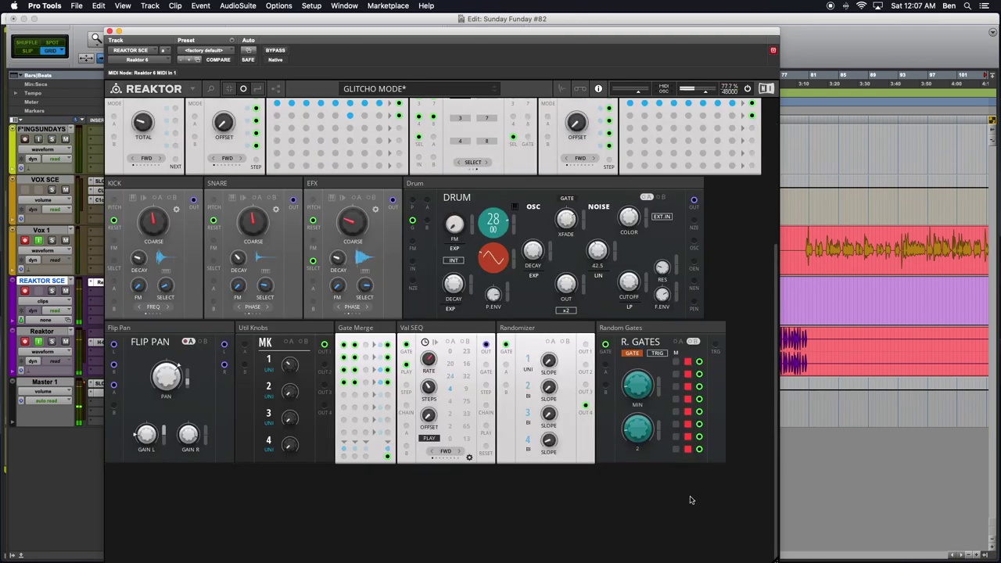
drag(625, 374, 634, 367)
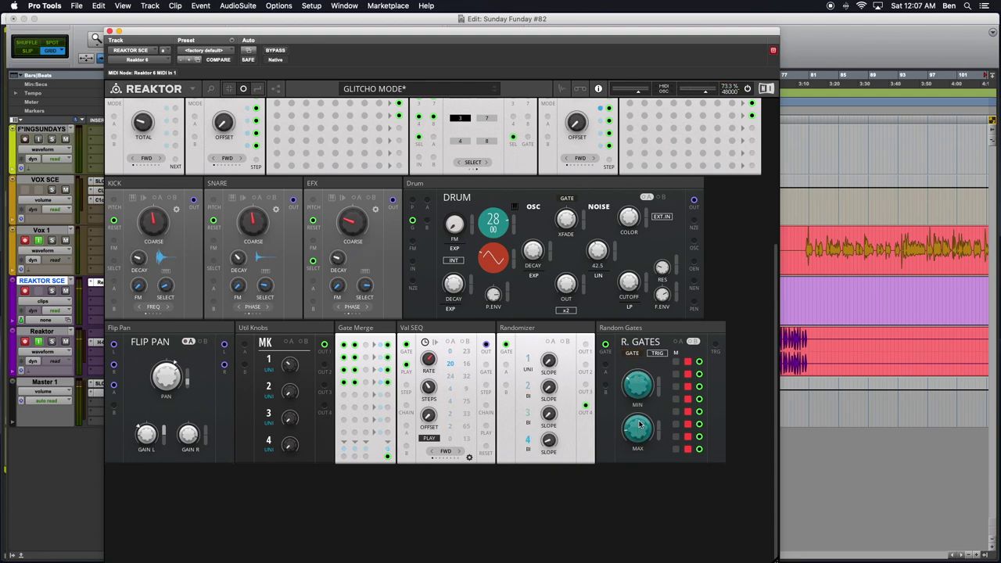
In pattern 3, enable steps 1 and 7 in the first matrix's row one, and second-matrix steps 1 and 2 in row two and 3 in row one.
scroll(475, 254, up, 5)
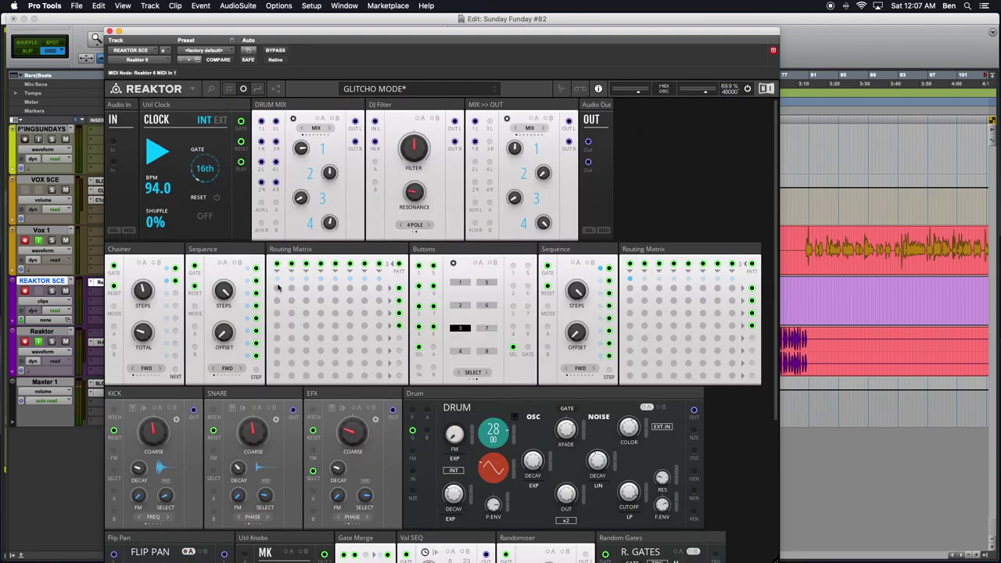
click(630, 300)
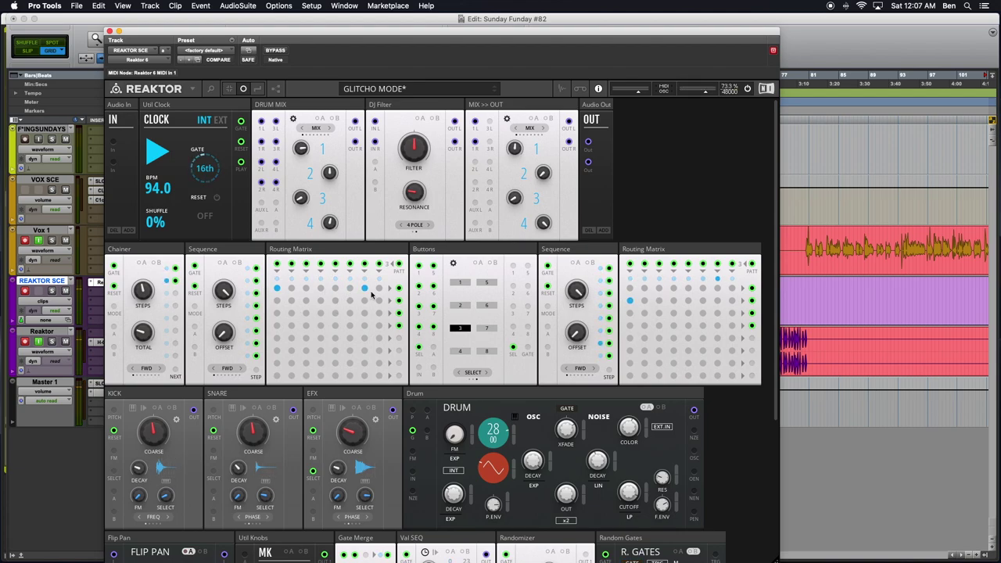
click(659, 301)
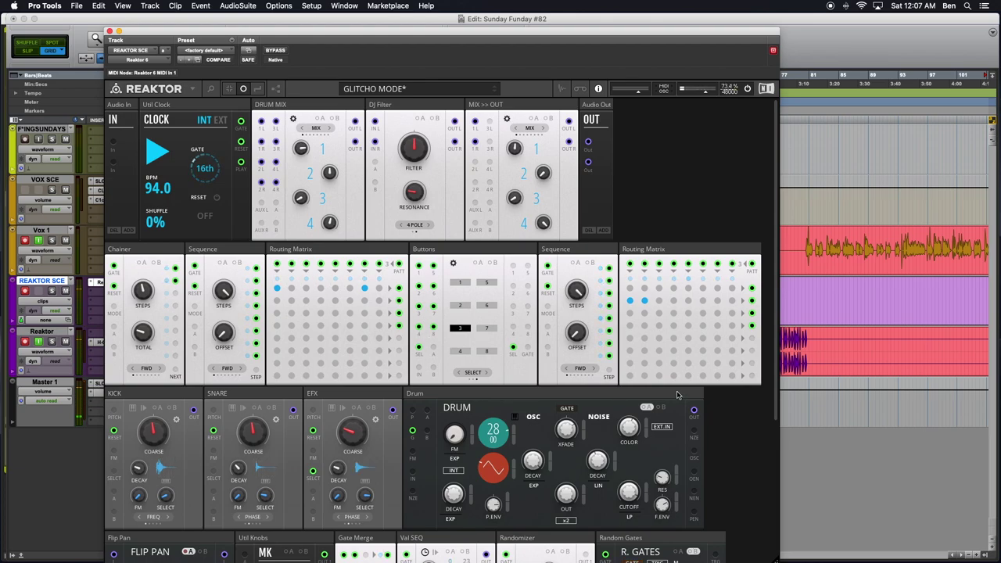
click(659, 288)
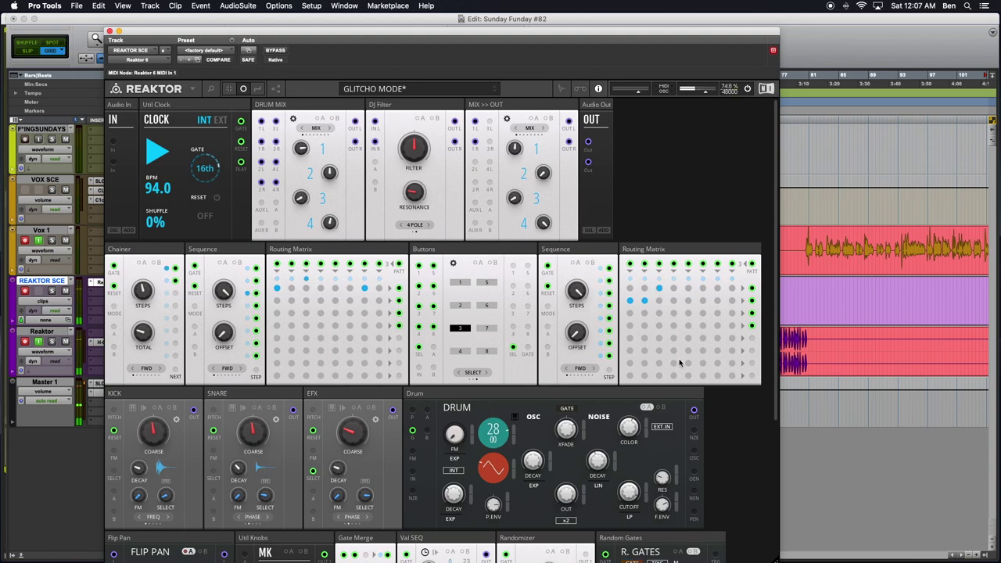
In pattern 3's fourth row, enable steps 6 and 7 in the second Routing Matrix and step 6 in the first.
click(659, 313)
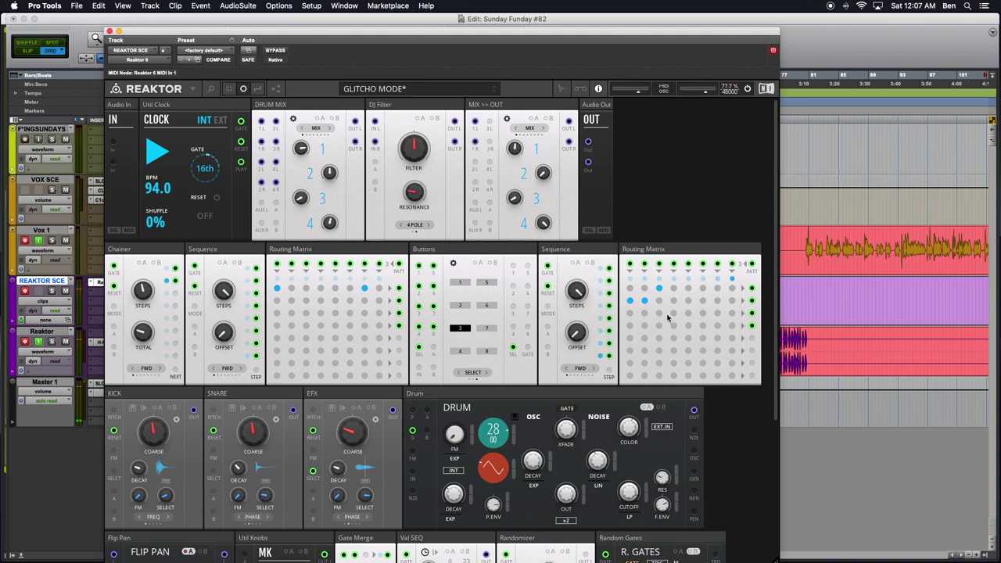
click(674, 326)
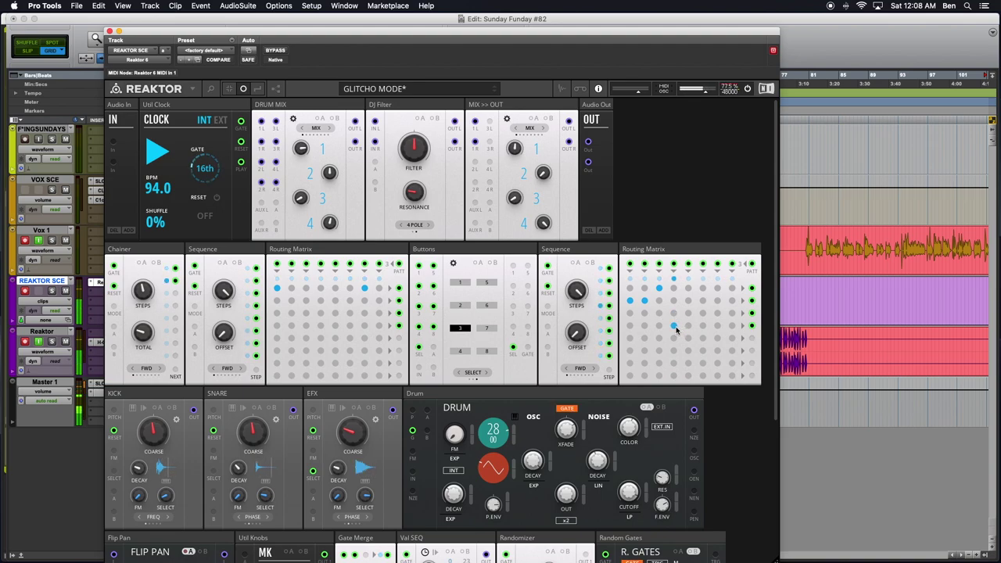
click(673, 325)
click(701, 325)
click(717, 325)
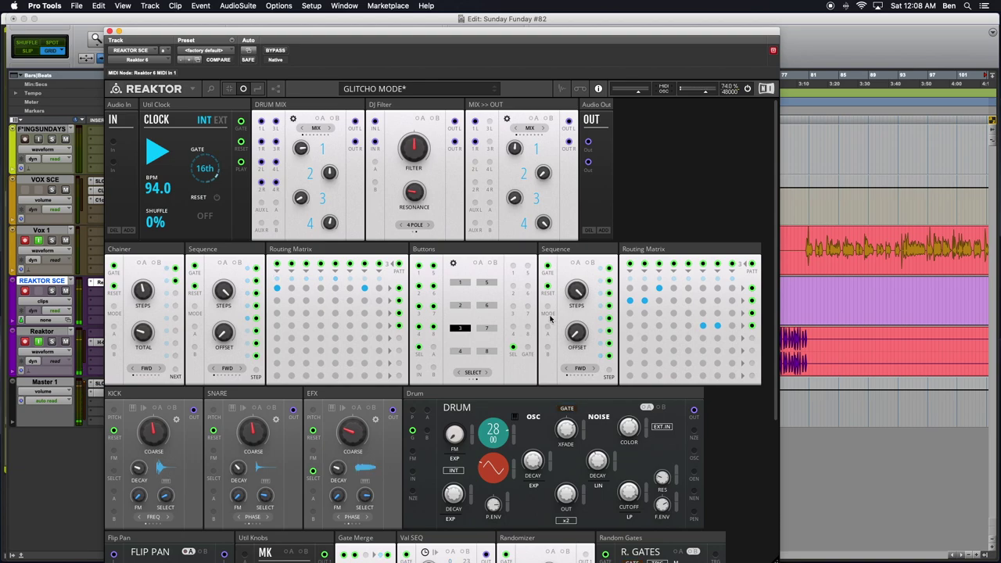
click(349, 313)
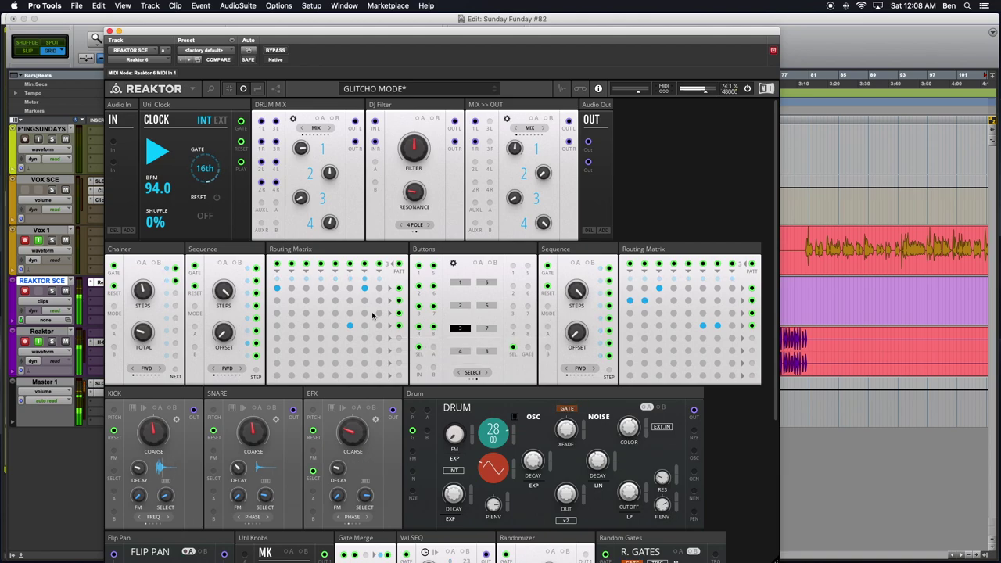
Set the Random Gates maximum to 3 to switch both matrices to pattern 4.
scroll(580, 404, down, 1)
scroll(580, 404, down, 5)
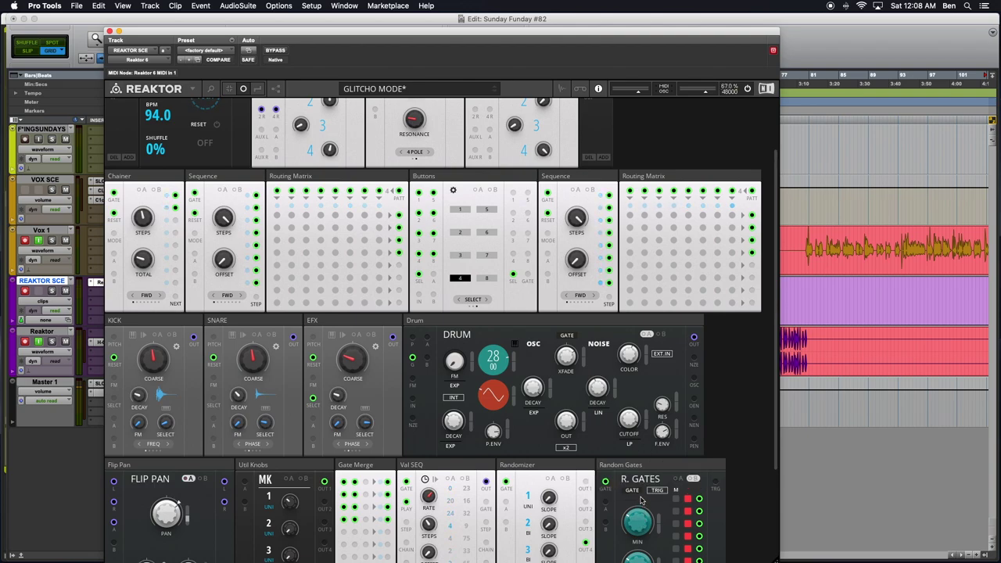
scroll(637, 516, down, 10)
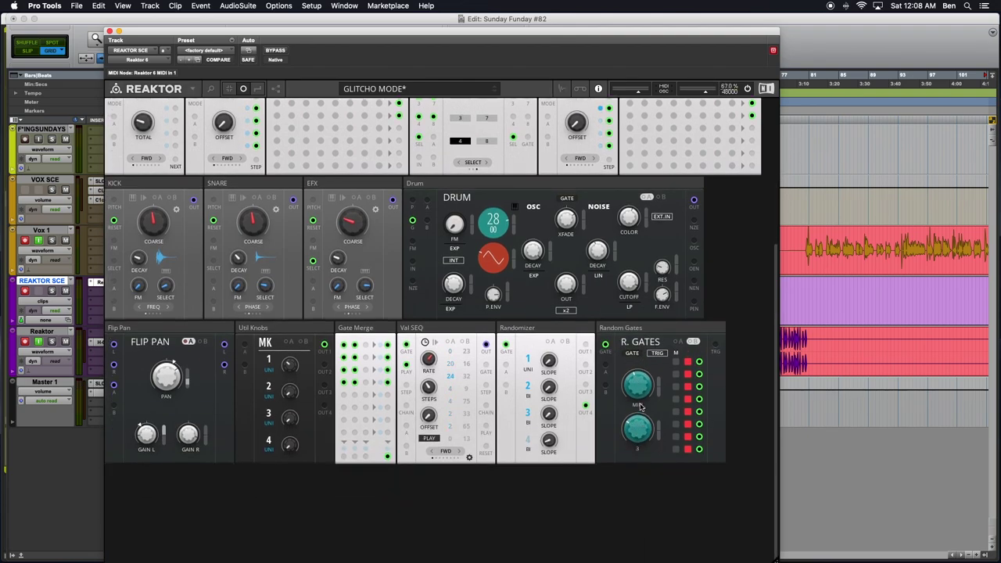
scroll(336, 324, up, 15)
In pattern 4, enable first-matrix steps 1, 2, 7 in row one, 5 in row two, 6 in row four, and second-matrix steps 1–4 in row two.
click(280, 290)
drag(628, 302, 674, 304)
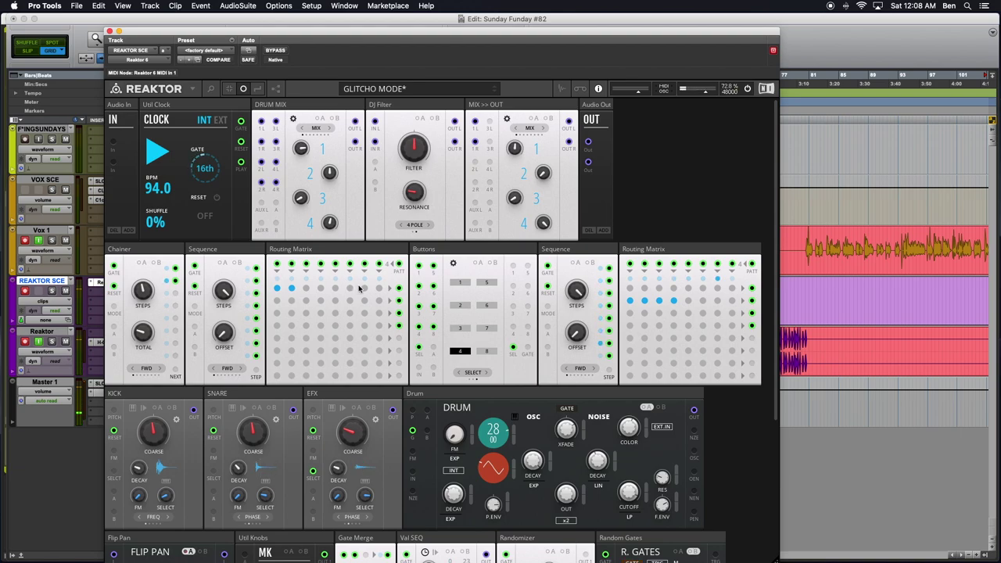
click(351, 324)
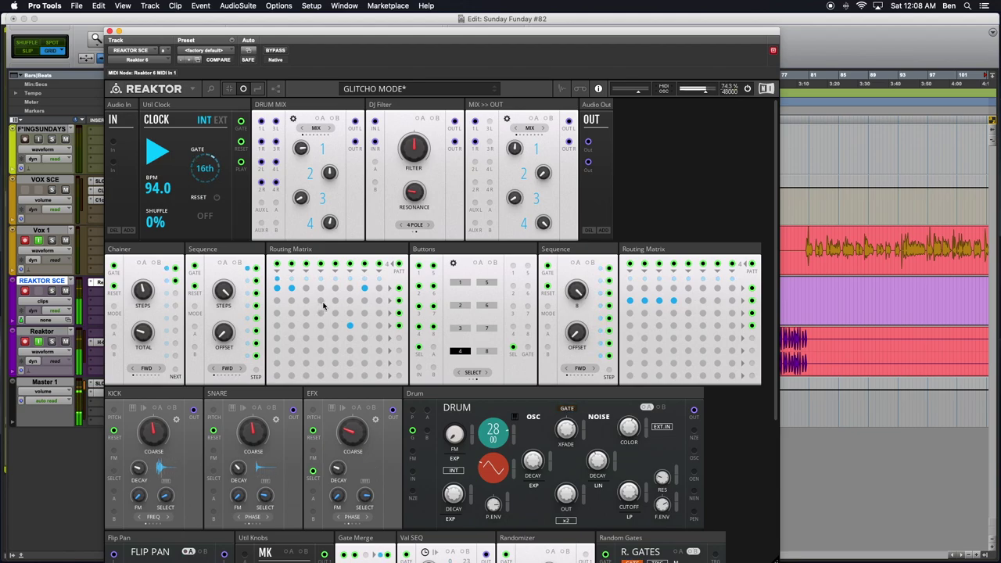
click(335, 301)
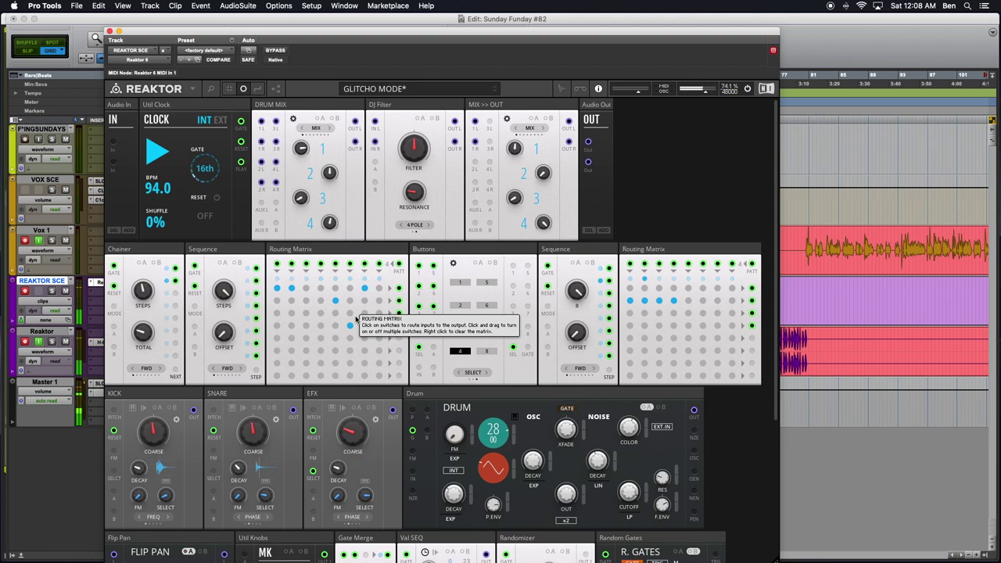
In pattern 4, disable step 4 in the second matrix's second row and fill the third row of both Routing Matrices.
click(674, 299)
drag(733, 312, 630, 313)
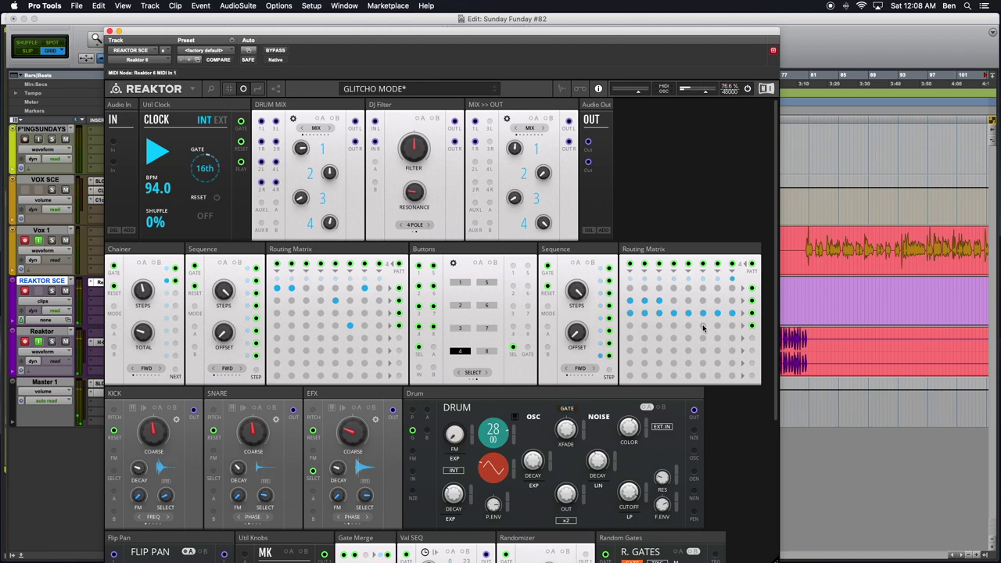
drag(277, 314, 390, 313)
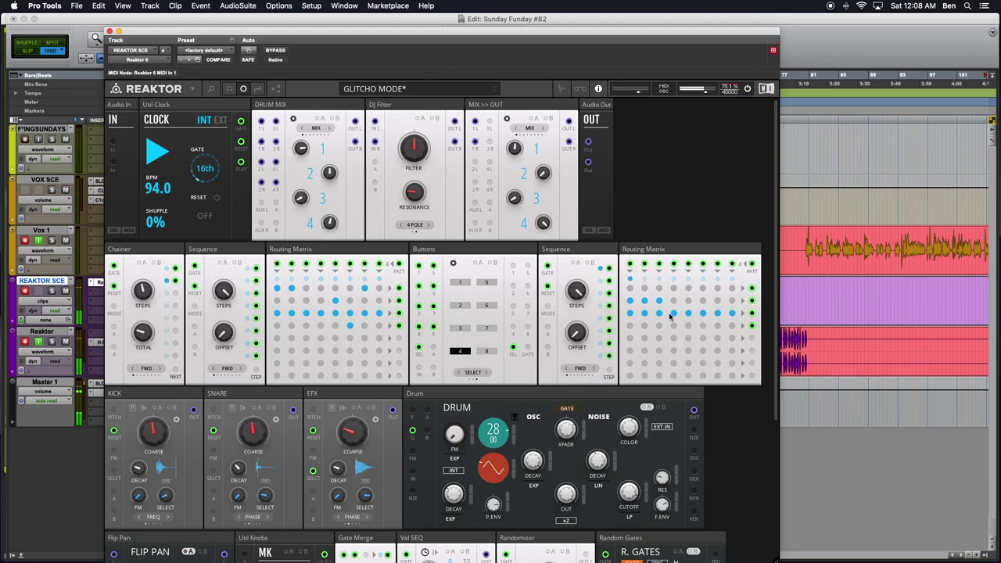
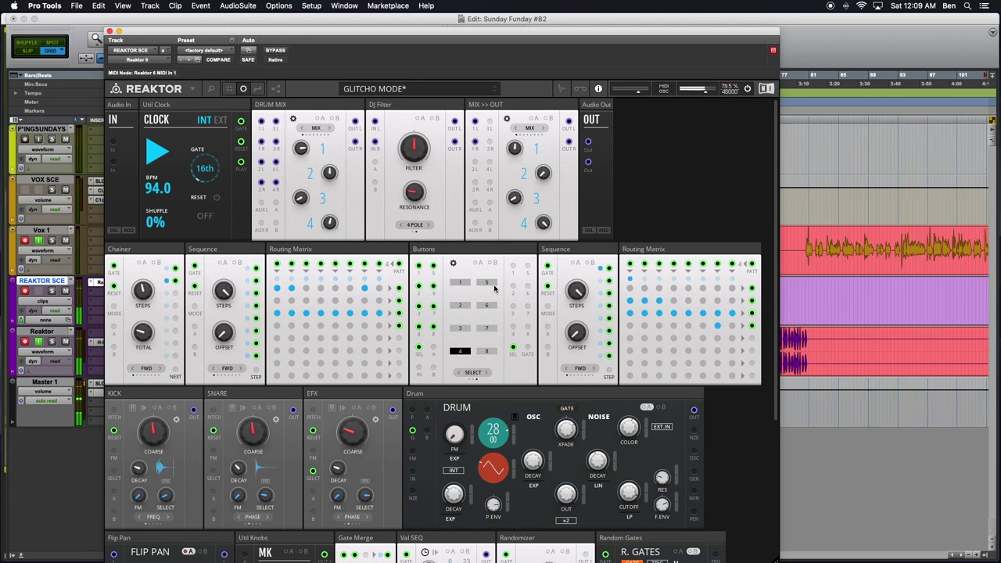
Set the Random Gates maximum to 4 for pattern 5, and enable first-matrix steps 1, 2, 5, 6 in row one and 3, 7 in row two.
scroll(588, 453, down, 5)
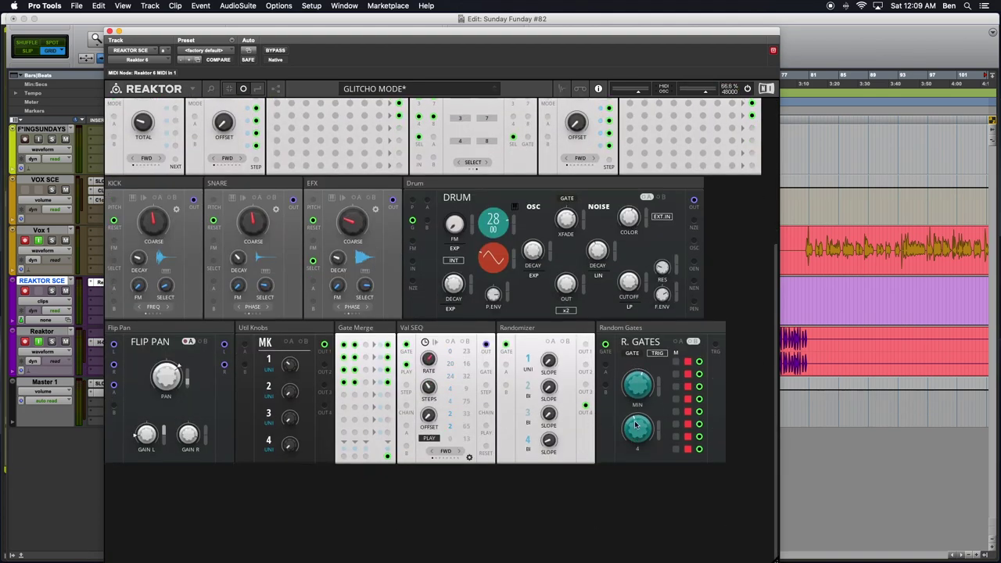
scroll(637, 389, up, 5)
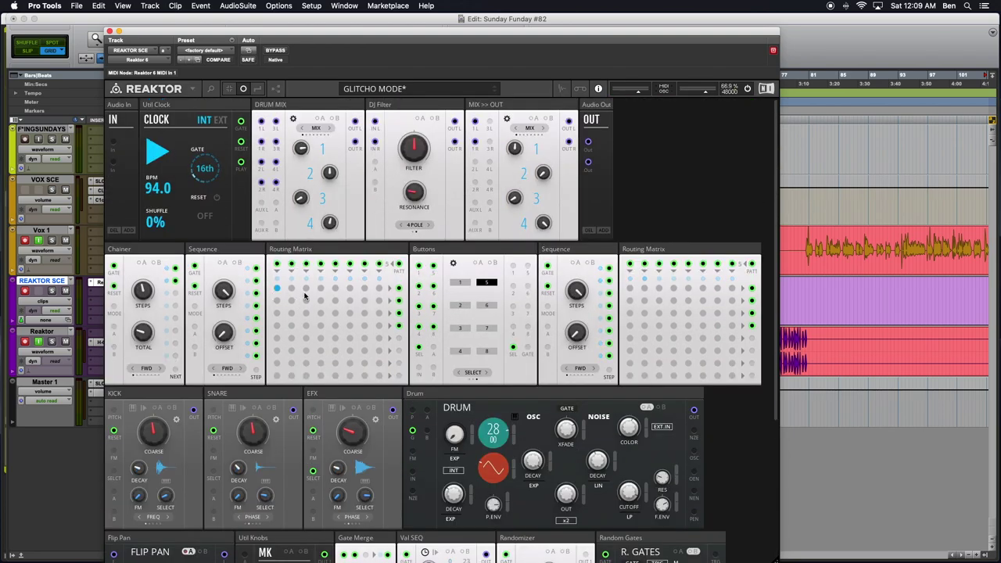
click(305, 301)
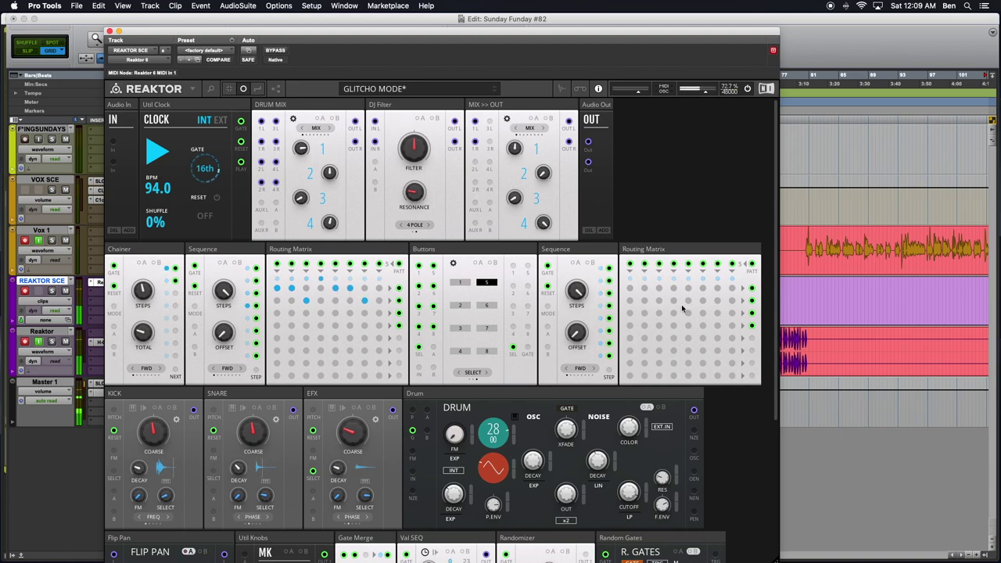
In pattern 5's second Routing Matrix, enable steps 1, 2, 6 and 7 in row one and steps 4 and 8 in row two.
click(703, 289)
click(731, 301)
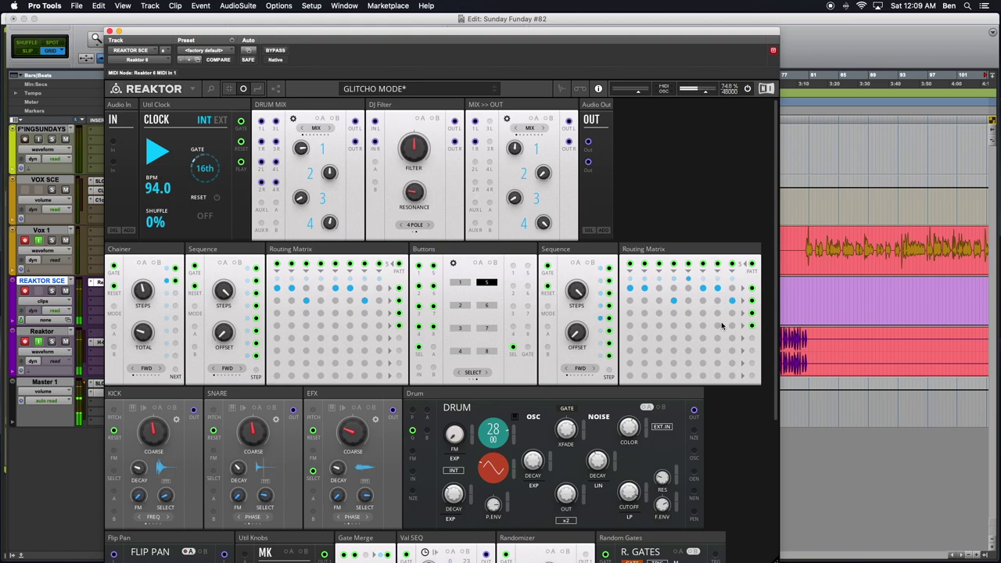
In pattern 5's first Routing Matrix, enable steps 3, 4, 6 and 7 in row three and steps 6 and 8 in row four.
click(305, 312)
click(321, 313)
click(350, 313)
click(350, 325)
click(364, 313)
click(379, 325)
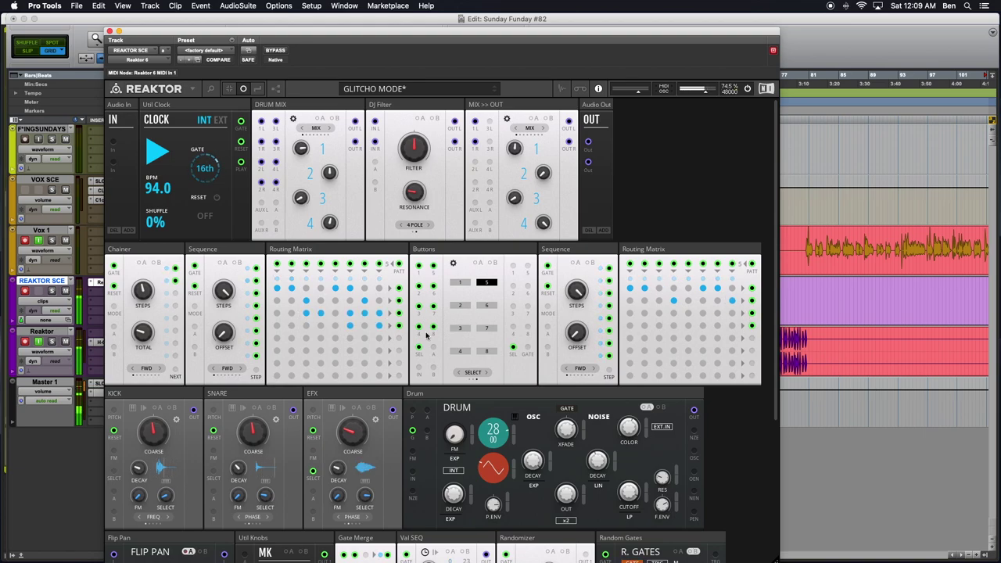
In pattern 5's second Routing Matrix, enable steps 5 to 8 in row three and steps 2 and 3 in row four.
click(686, 314)
click(659, 325)
click(644, 325)
Set the Random Gates maximum to 6, then fill rows two and three and row-four steps 1 and 2 in both of pattern 6's Routing Matrices.
scroll(566, 552, down, 4)
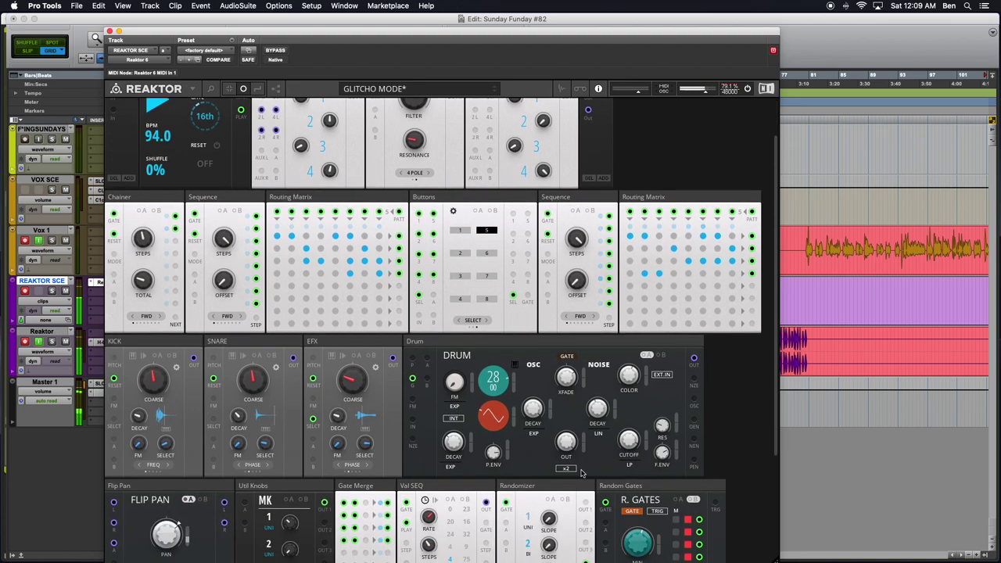
click(567, 314)
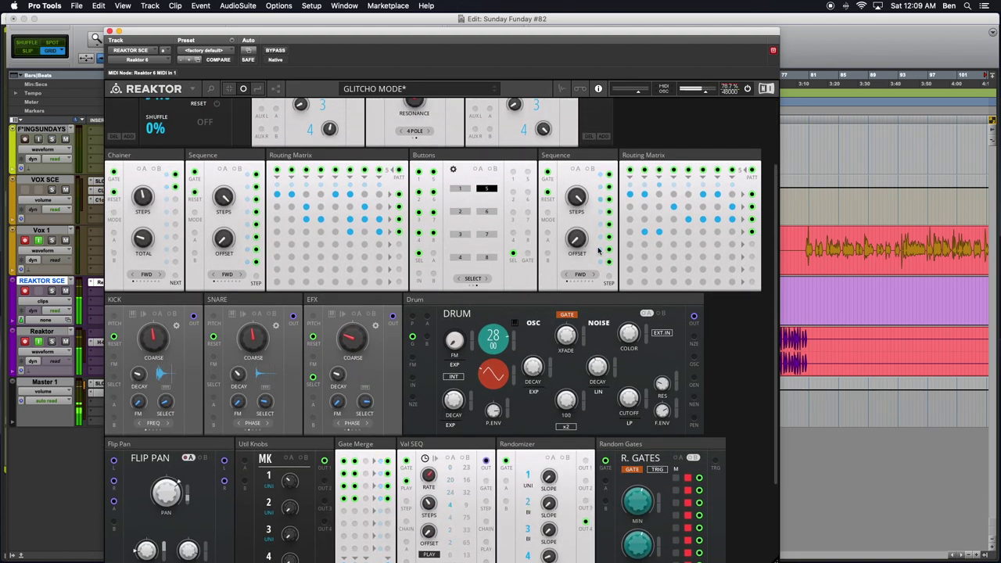
scroll(547, 273, down, 2)
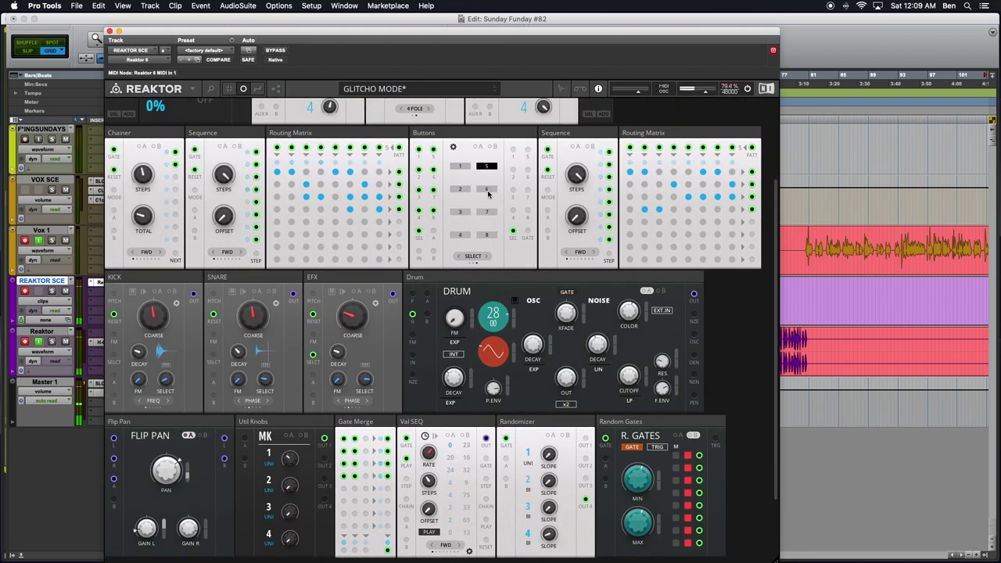
scroll(637, 383, down, 4)
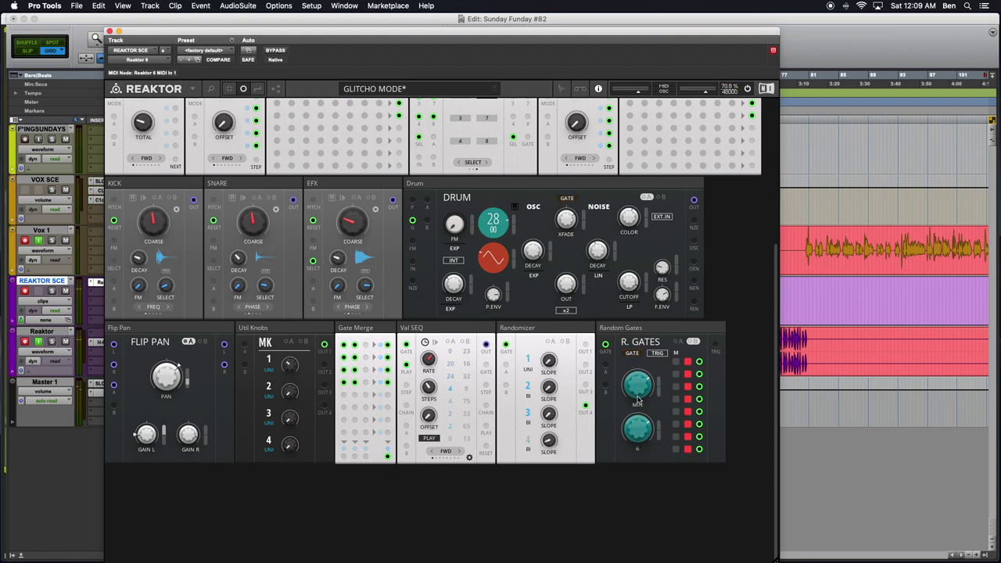
scroll(469, 375, up, 9)
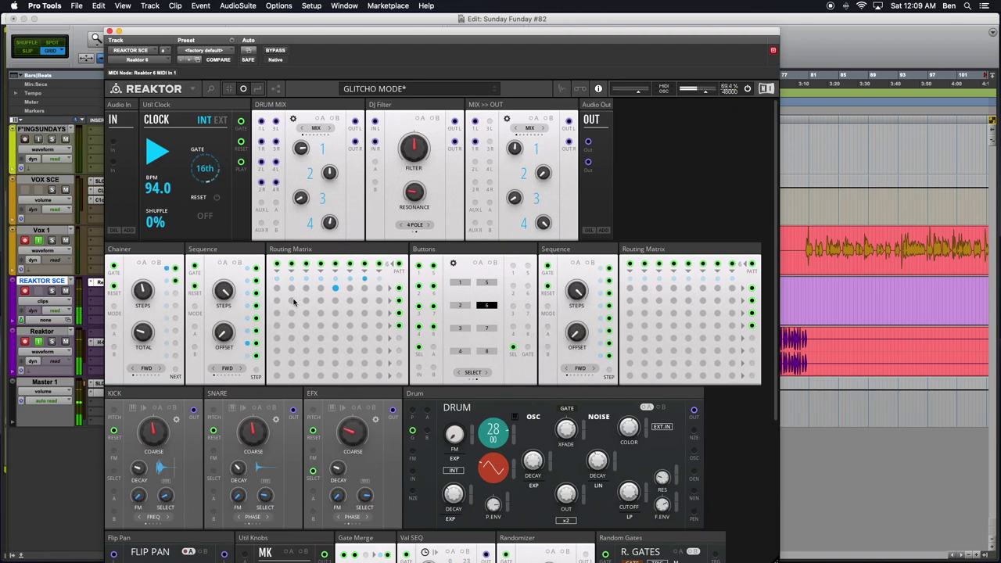
drag(279, 316, 379, 316)
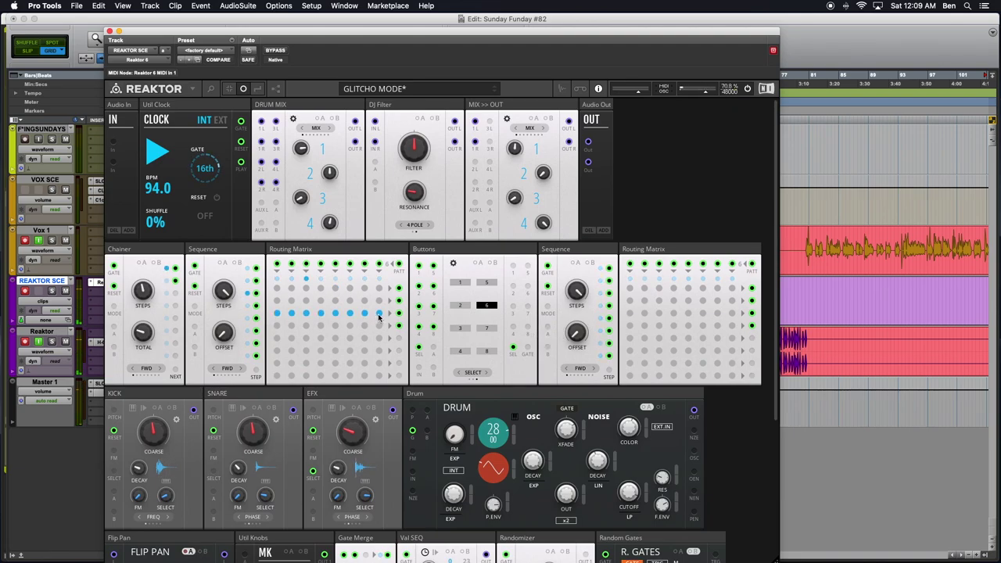
drag(275, 304, 396, 302)
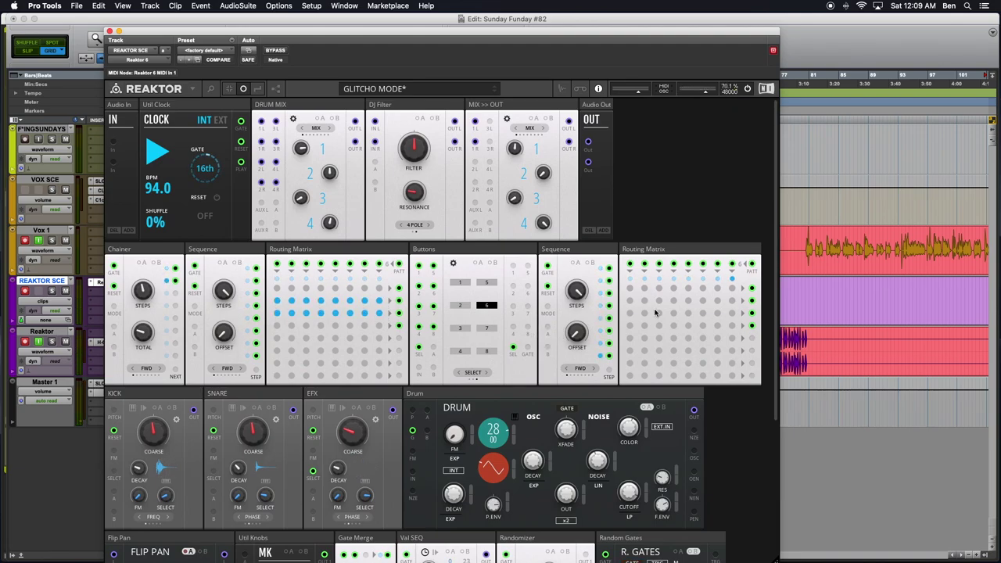
drag(630, 300, 739, 301)
drag(642, 313, 731, 319)
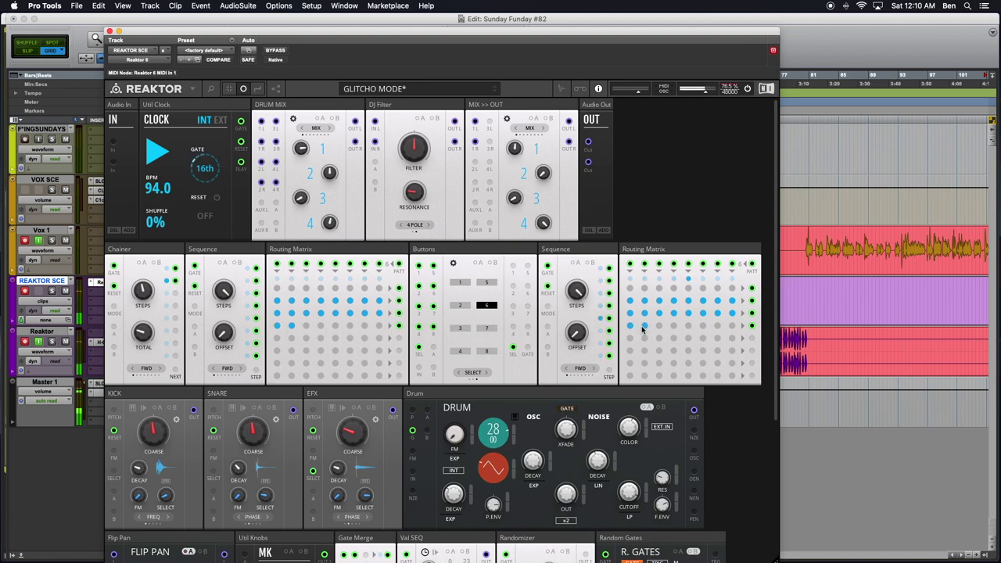
Set the Random Gates maximum to 7, and enable row-one step 1 and row-four steps 1 and 2 in pattern 7's first Routing Matrix.
scroll(623, 377, down, 5)
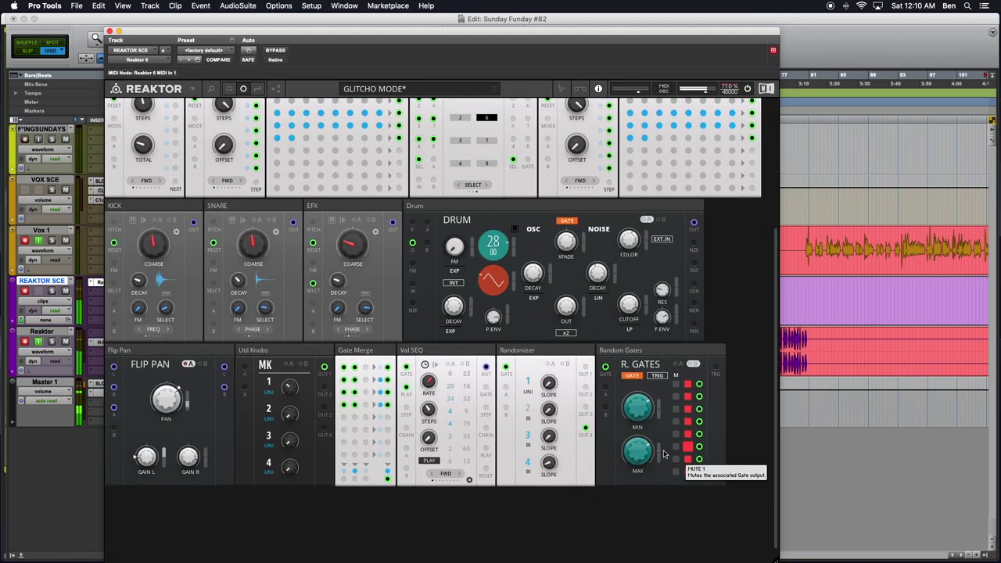
mouse_move(633, 396)
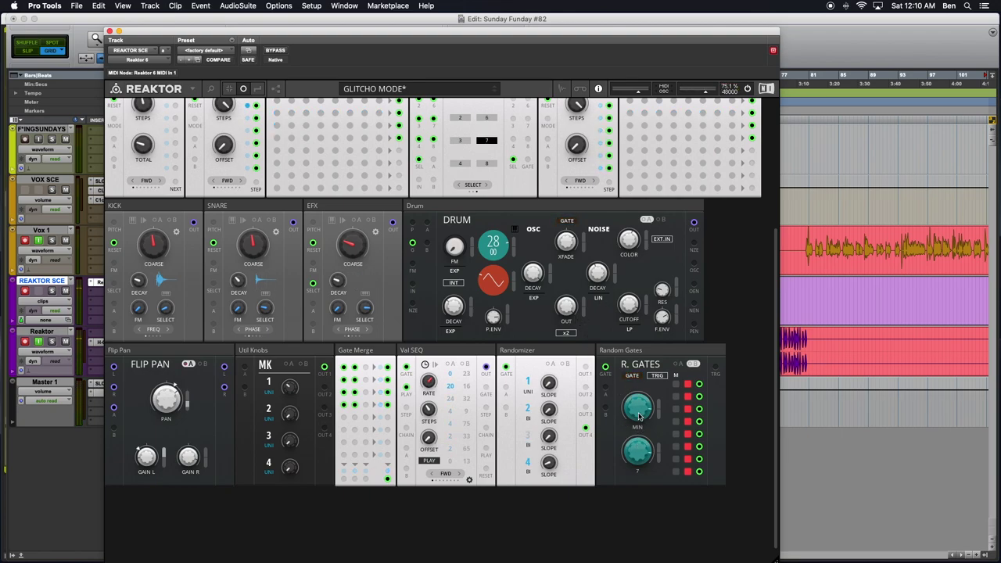
scroll(303, 168, up, 5)
click(291, 325)
click(277, 324)
click(277, 289)
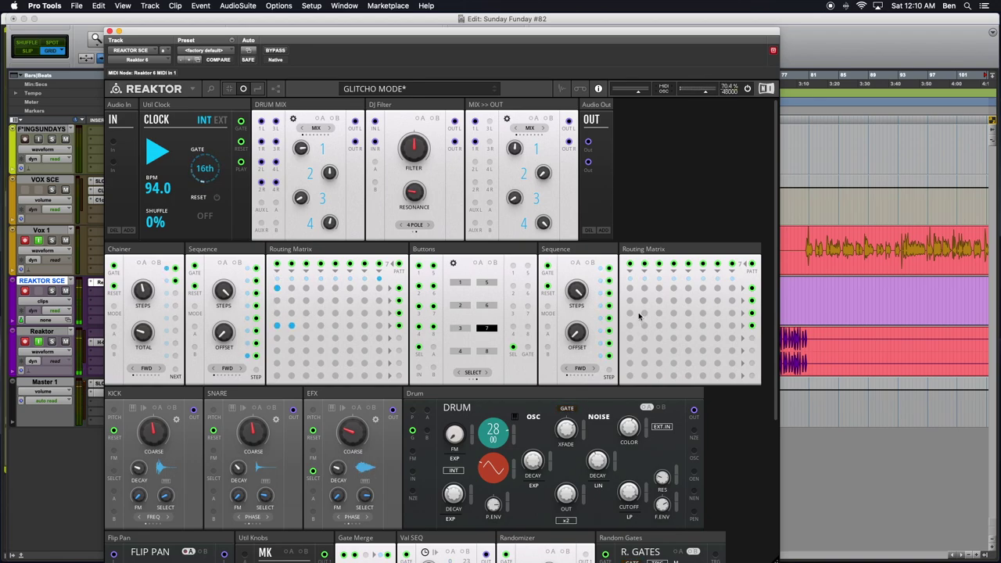
In pattern 7's first Routing Matrix, enable step 5 in row two and steps 5 to 8 in row three.
click(336, 312)
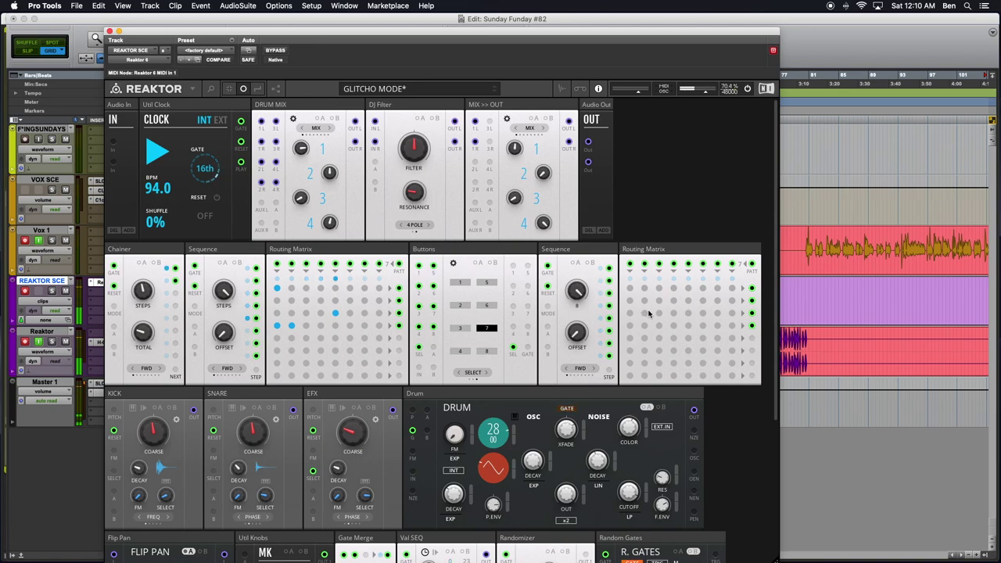
click(335, 300)
click(336, 313)
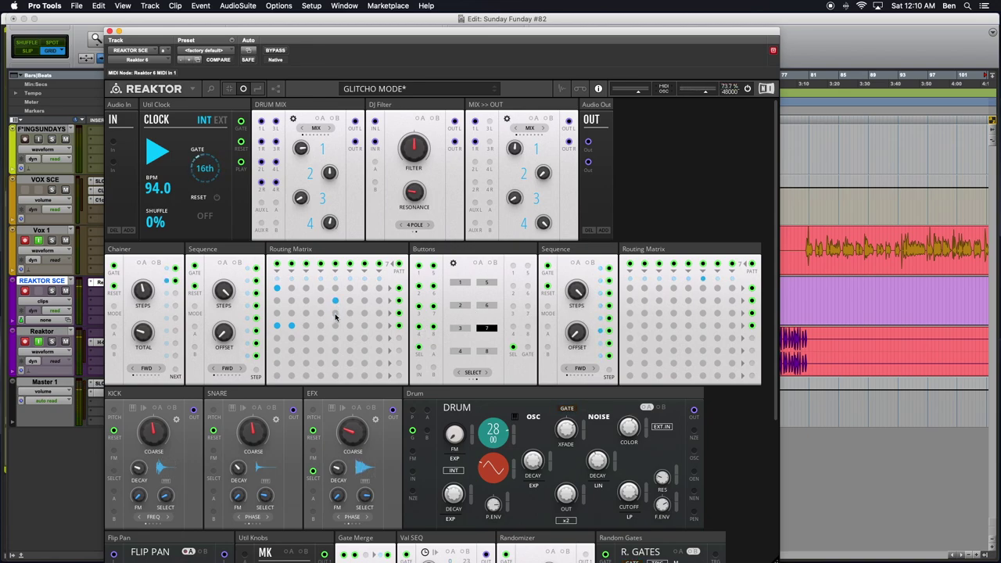
drag(336, 314, 380, 313)
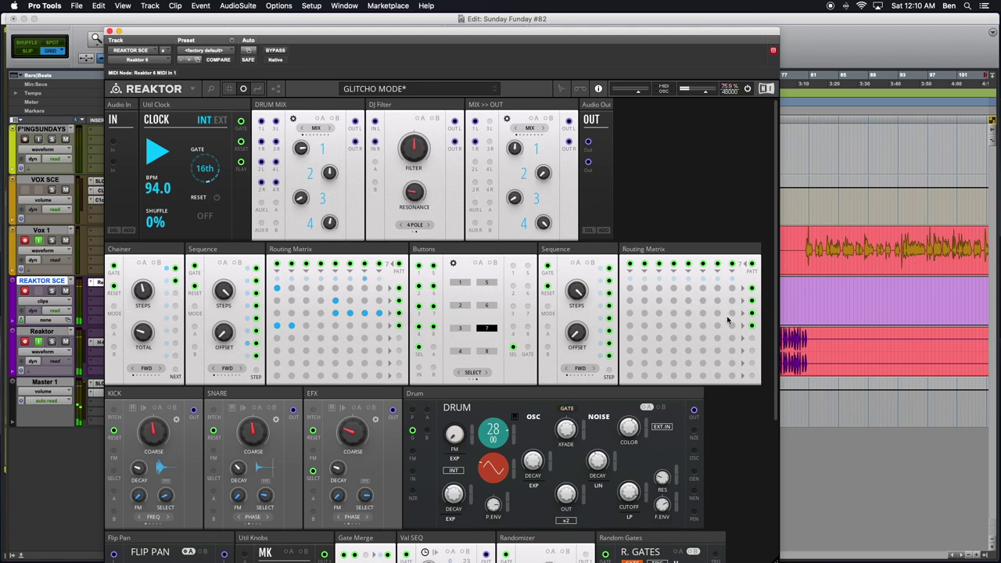
In pattern 7's second Routing Matrix, enable row-one step 1, row-two step 5, row-three steps 5 to 8, and row-four steps 1 and 2.
drag(688, 313, 733, 313)
click(687, 300)
click(630, 288)
drag(629, 325, 644, 325)
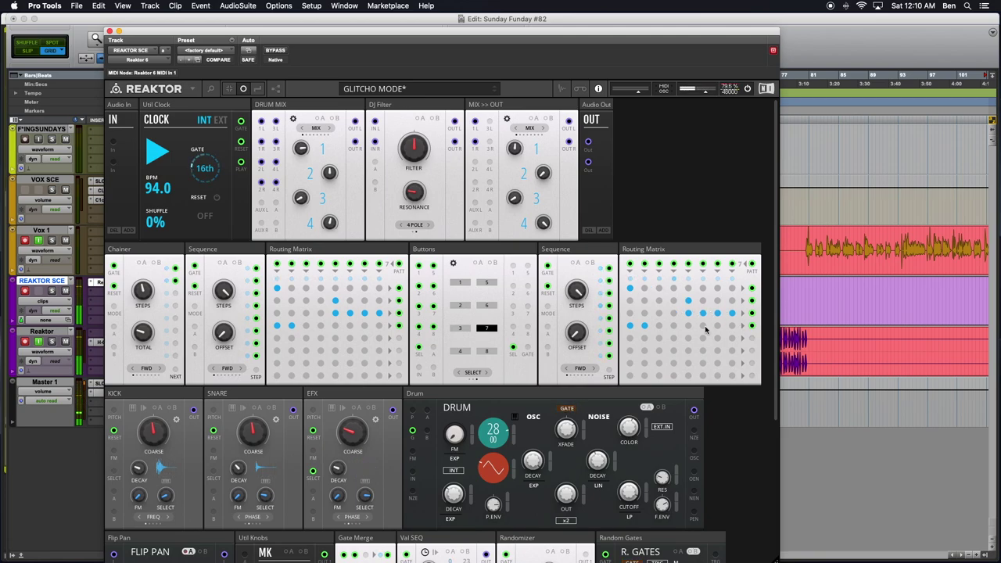
Switch Random Gates to pattern 8 and enable steps 1 to 3 in row four of both Routing Matrices.
scroll(675, 418, down, 2)
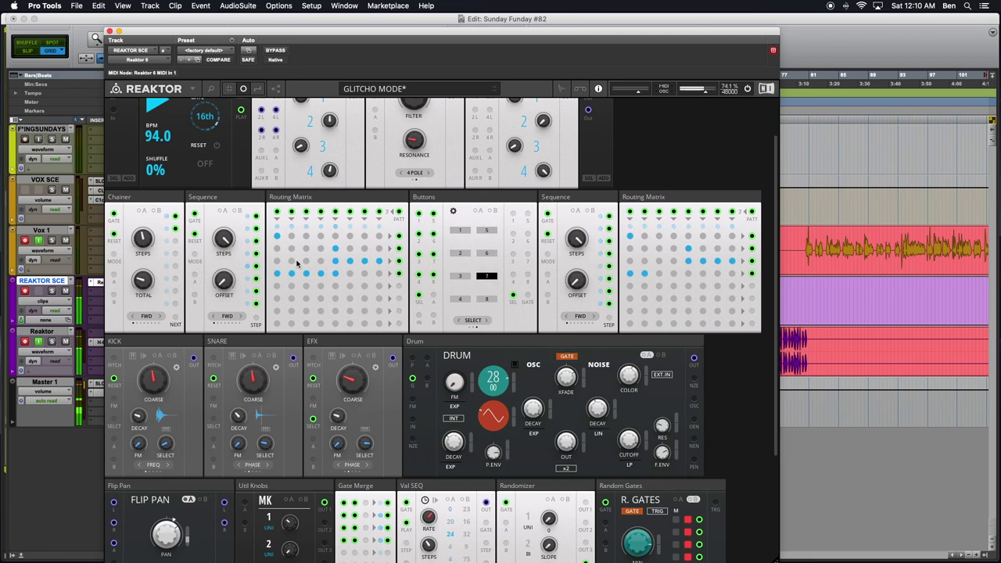
scroll(610, 394, down, 6)
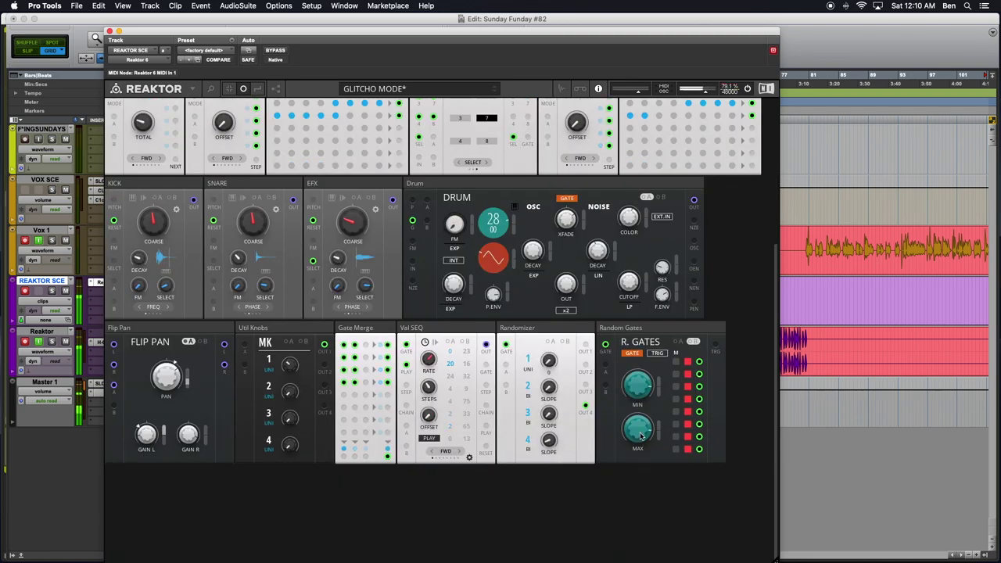
right_click(630, 386)
click(605, 379)
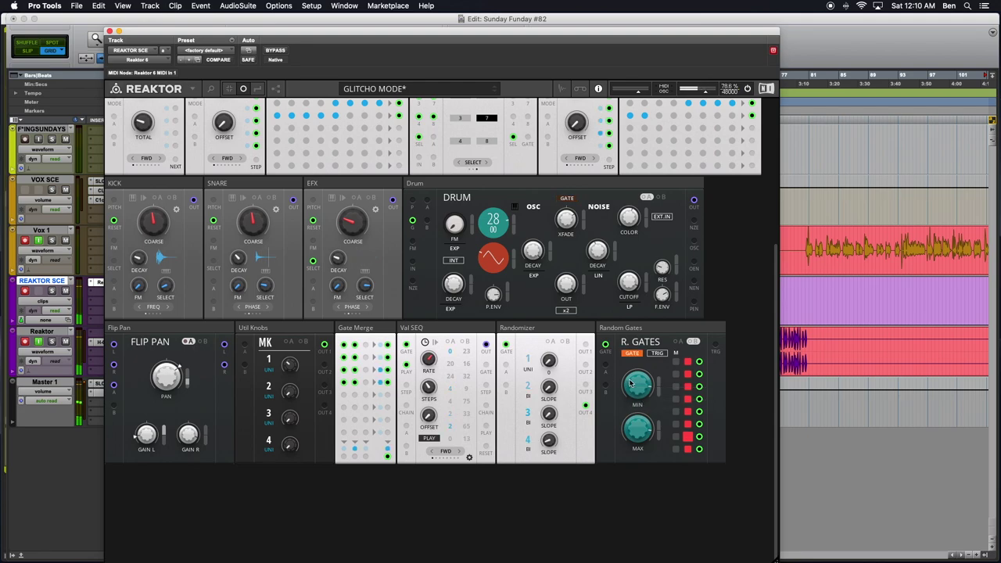
scroll(623, 425, up, 3)
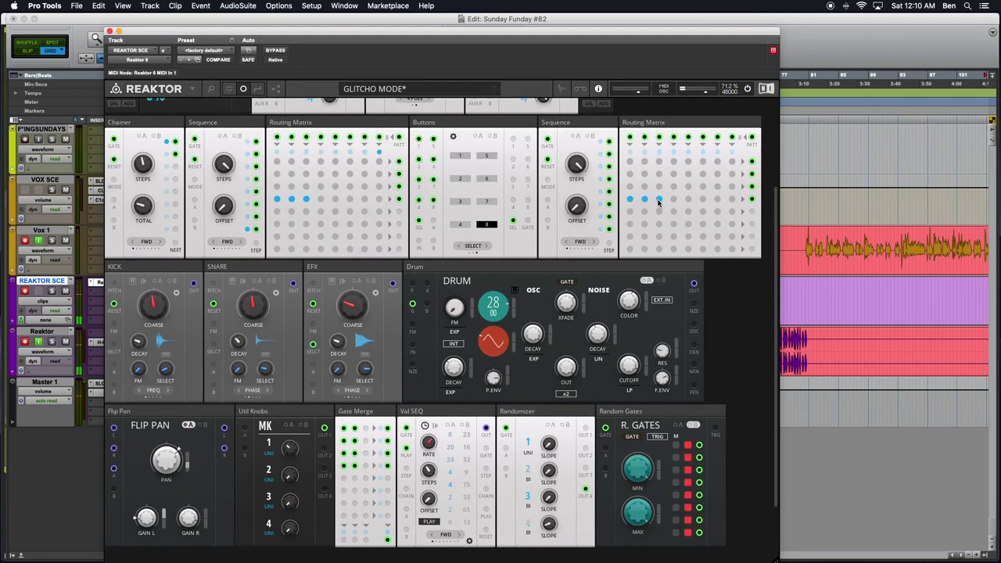
In pattern 8, enable step 1 in row one and steps 5 and 6 in row two of both Routing Matrices.
click(688, 173)
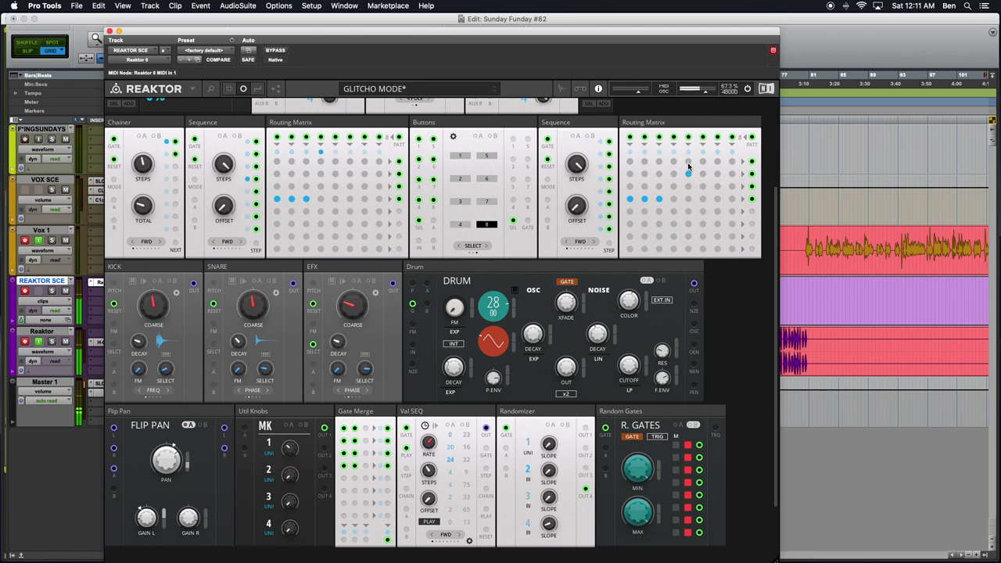
click(336, 173)
click(350, 173)
click(363, 173)
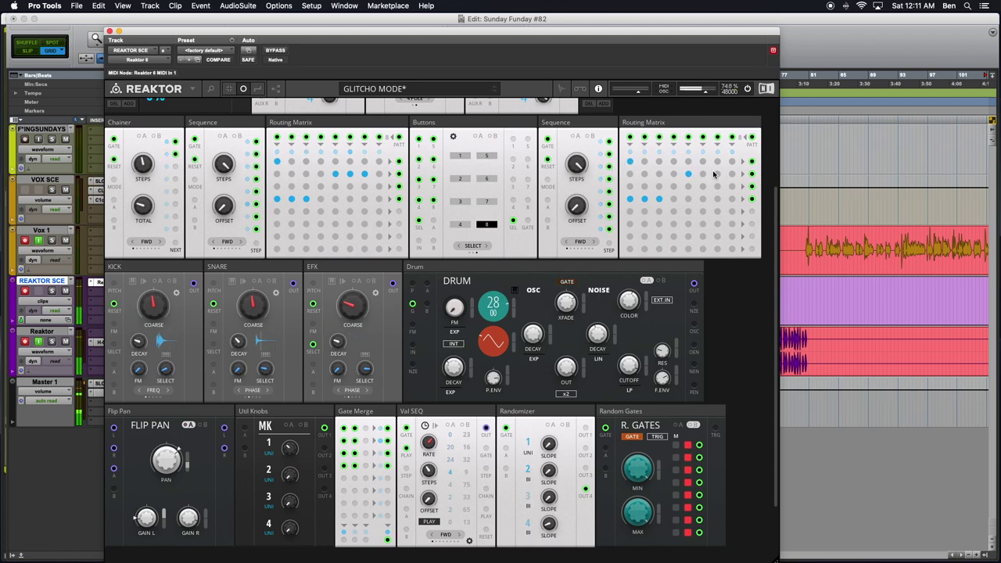
click(364, 174)
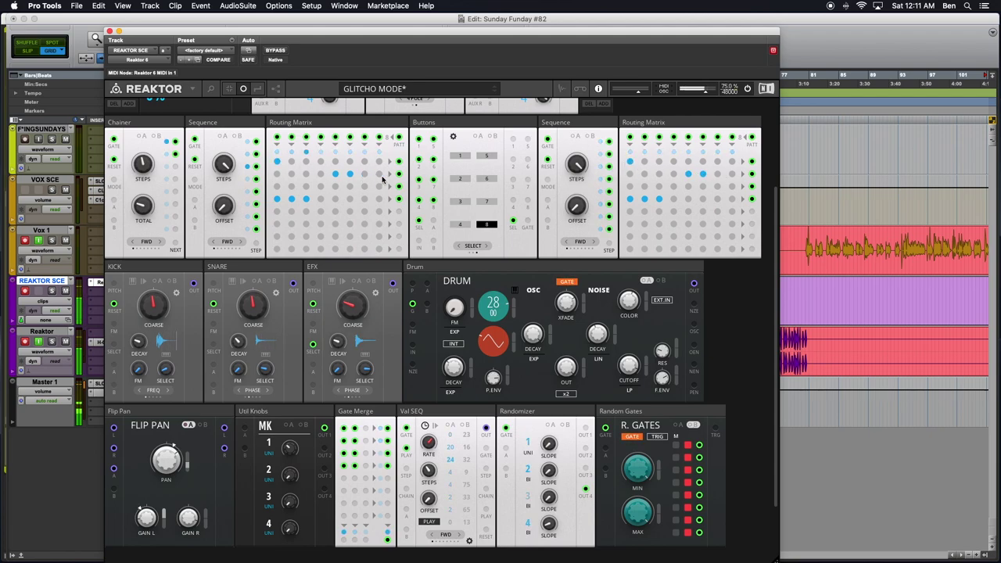
In pattern 8, enable step 7 in row one and steps 5 to 8 in row three of both Routing Matrices.
drag(341, 188, 400, 192)
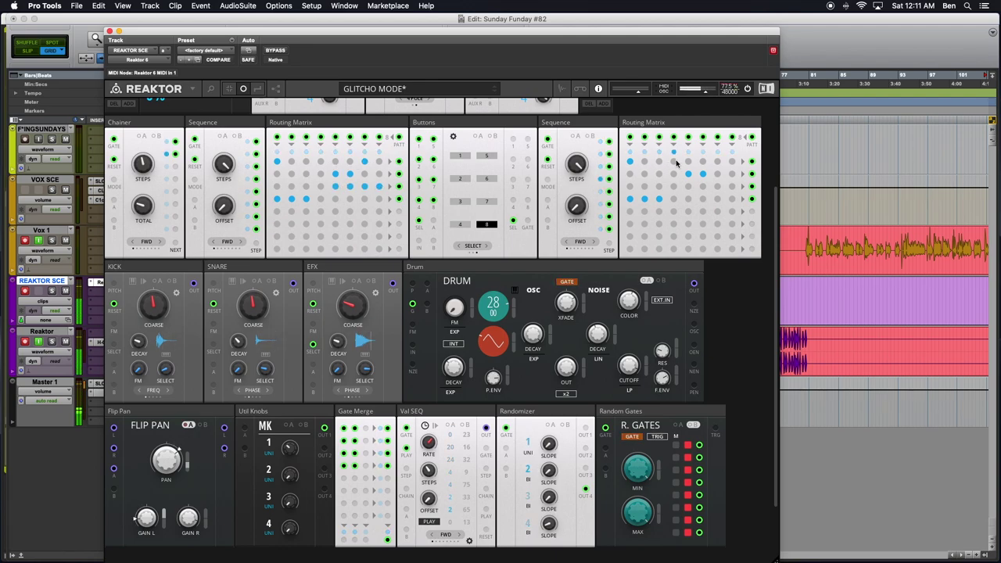
click(716, 161)
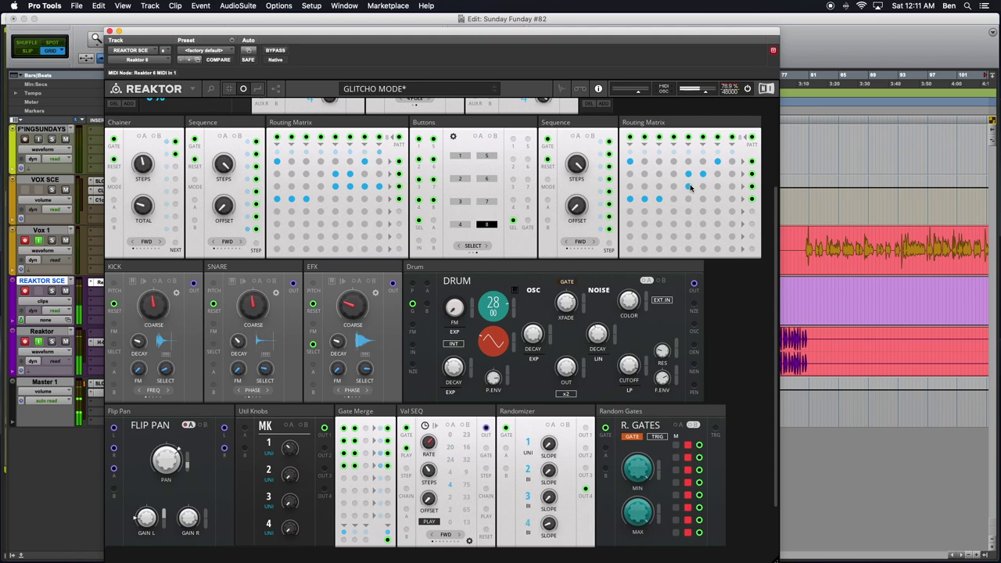
drag(644, 186, 734, 187)
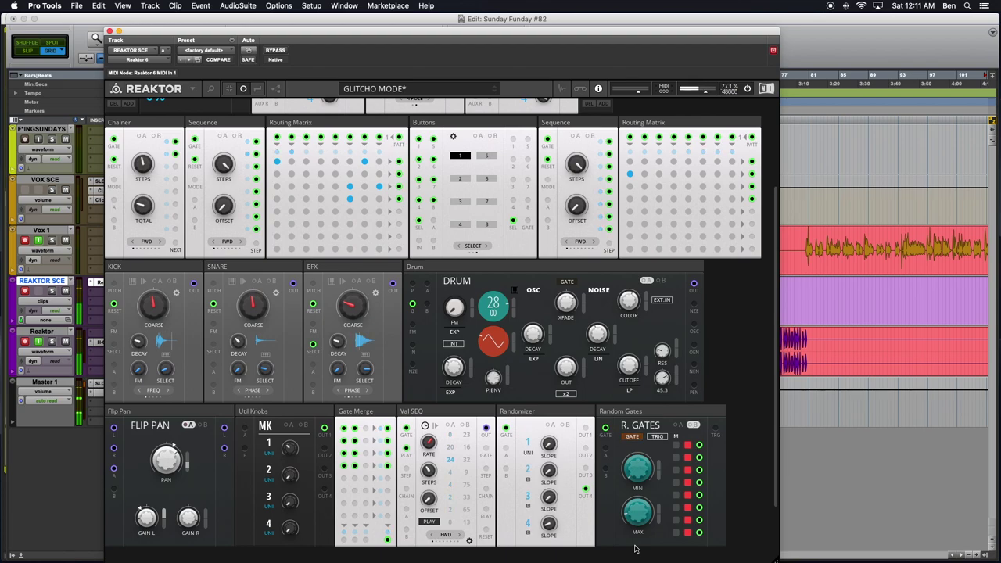
Try triggering pattern 2 manually several times in the Buttons module.
click(459, 181)
click(460, 180)
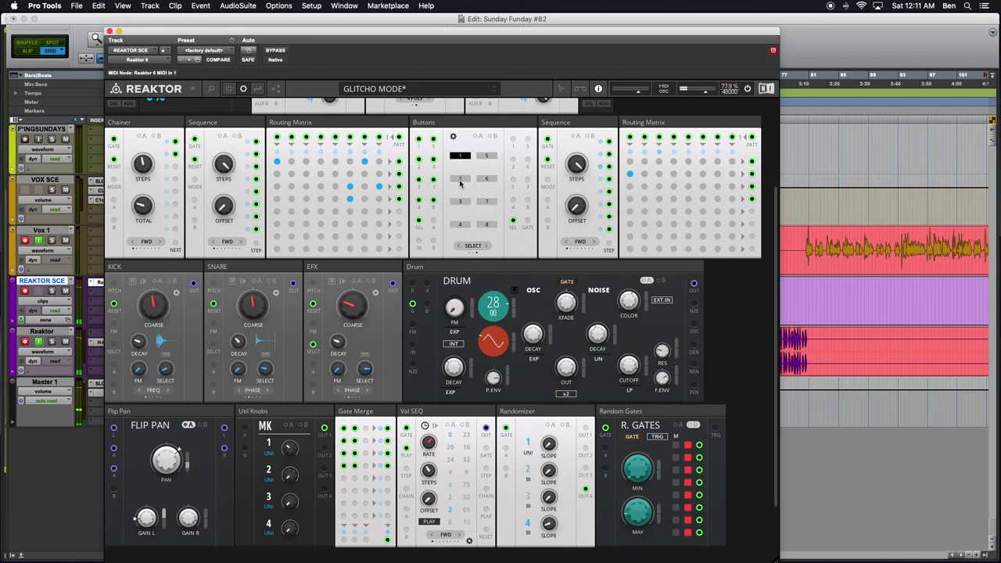
click(461, 179)
click(461, 179)
click(461, 179)
click(462, 179)
Adjust the Random Gates minimum and set it to 1.
click(631, 436)
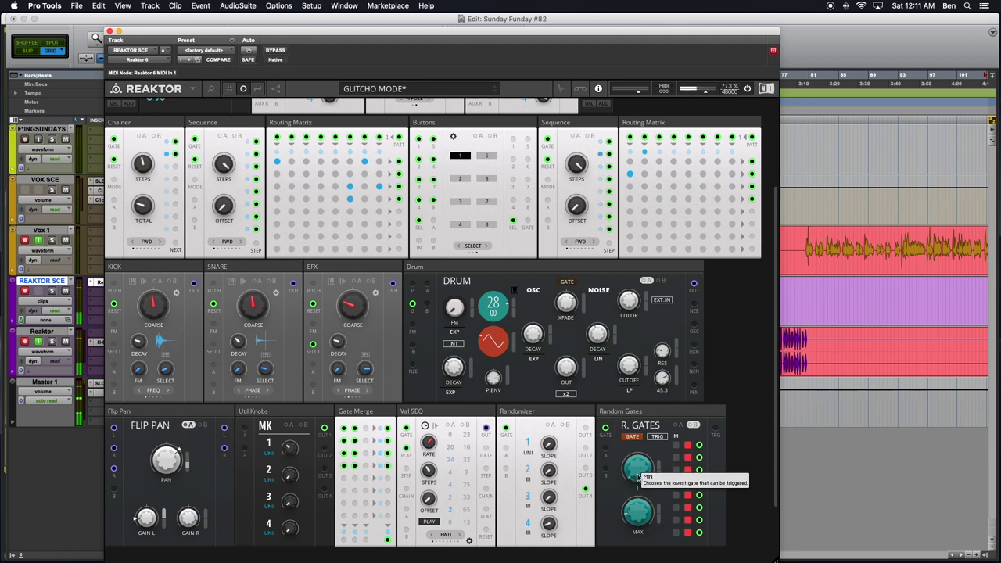
drag(634, 453, 635, 383)
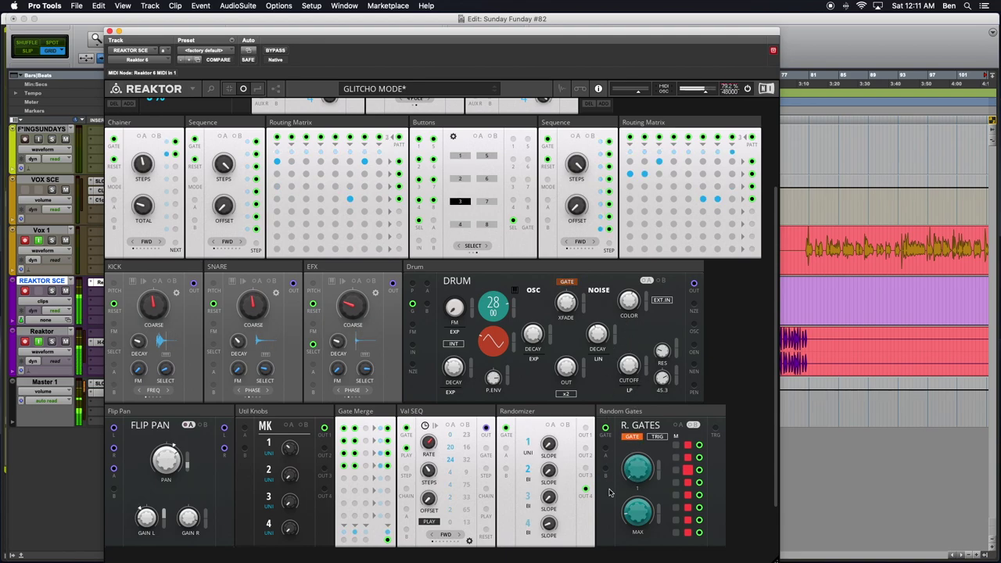
drag(637, 472, 636, 450)
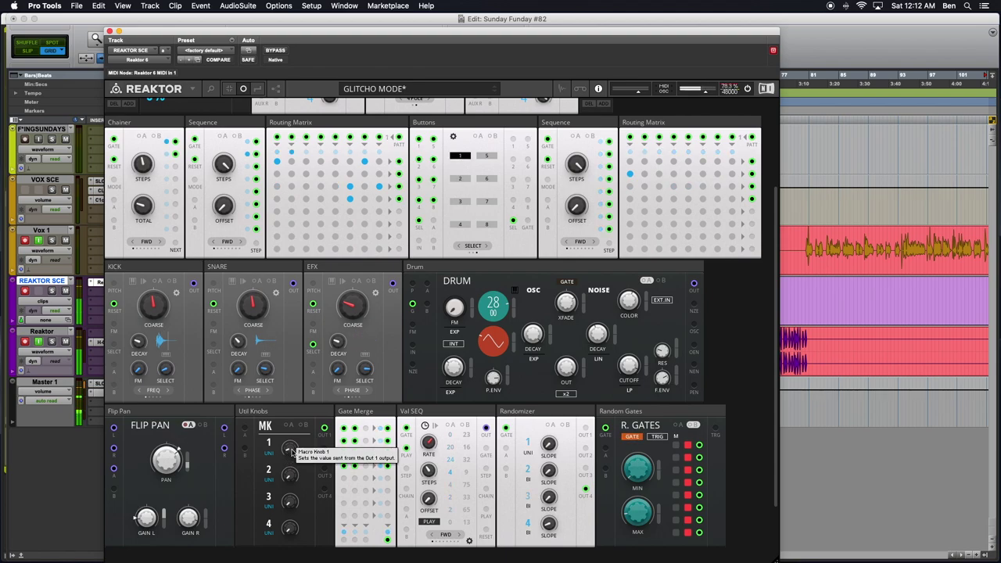
Sweep macro knob 1 in the Util Knobs module down and back up.
drag(290, 452, 313, 560)
drag(305, 454, 275, 348)
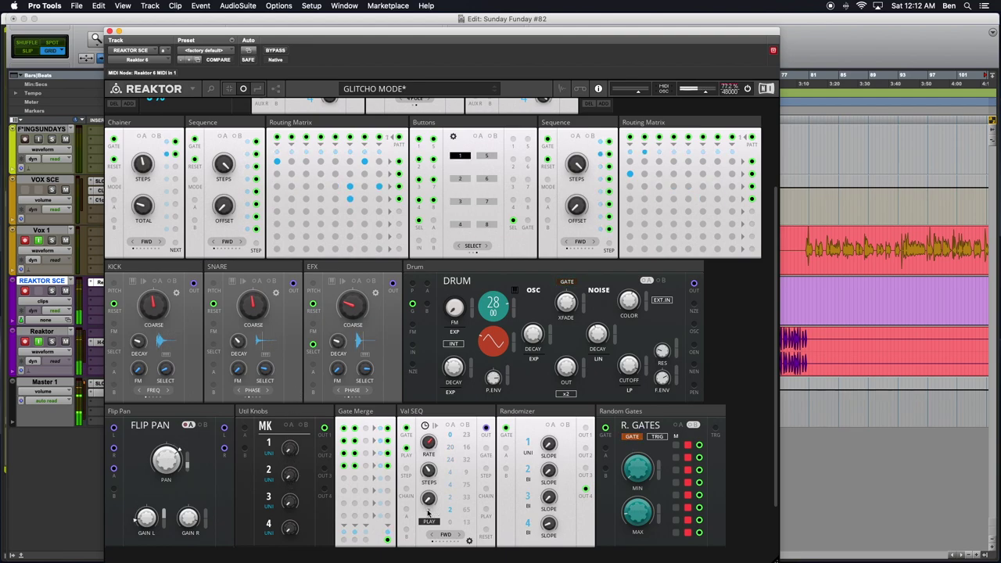
scroll(353, 266, up, 3)
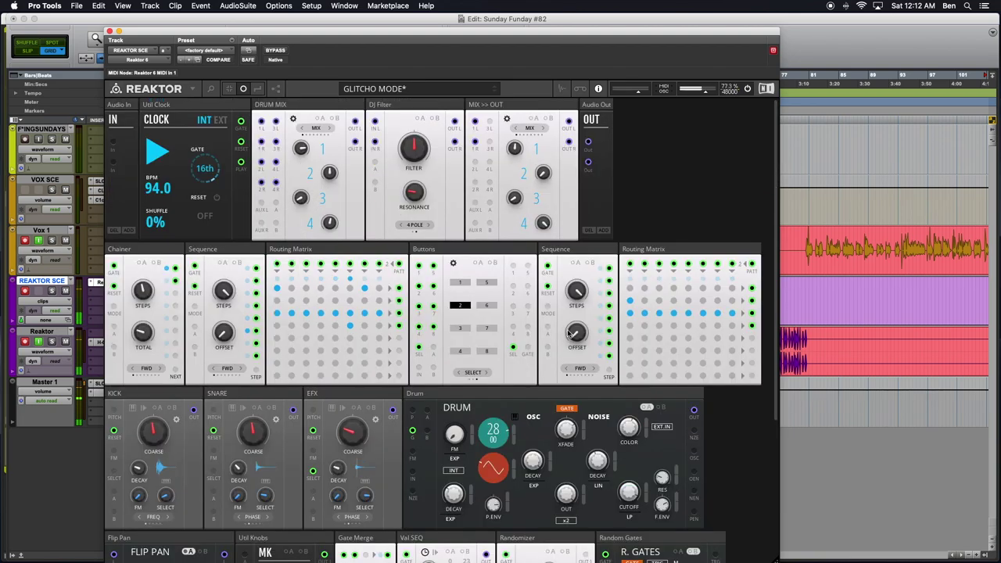
Move the Reaktor window aside to reveal the track inserts, and audition pattern 7 manually from the Buttons module.
drag(308, 38, 360, 35)
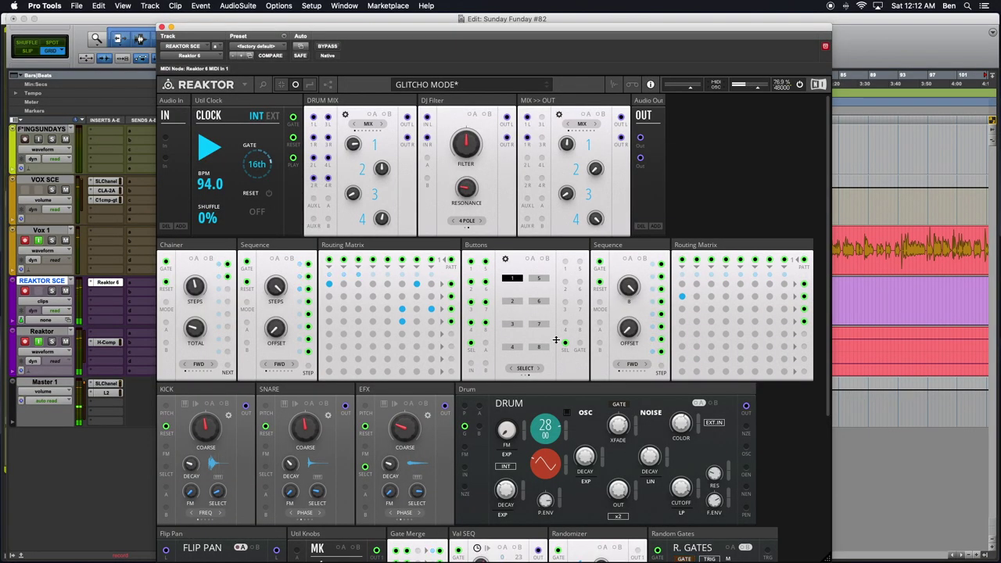
click(539, 323)
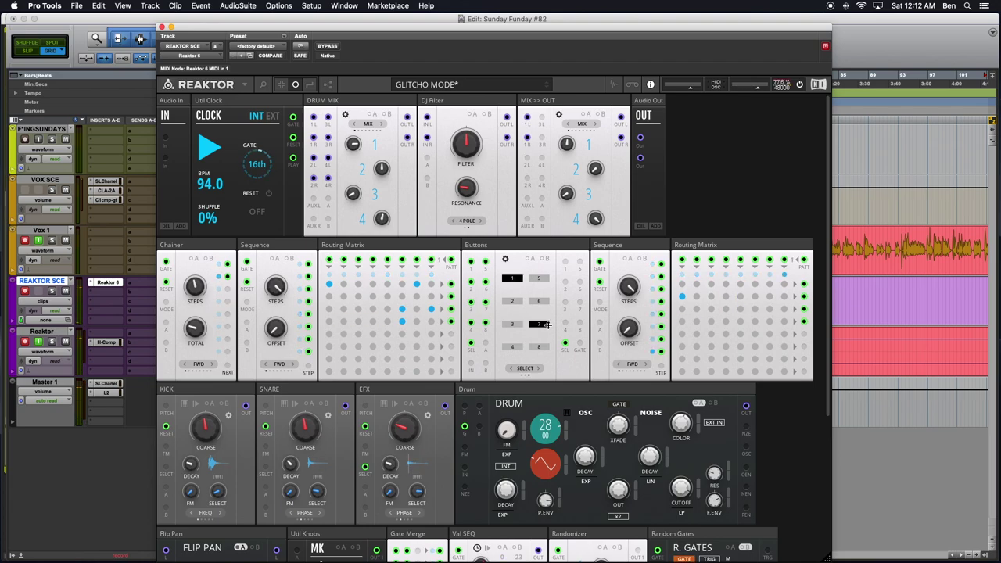
click(545, 325)
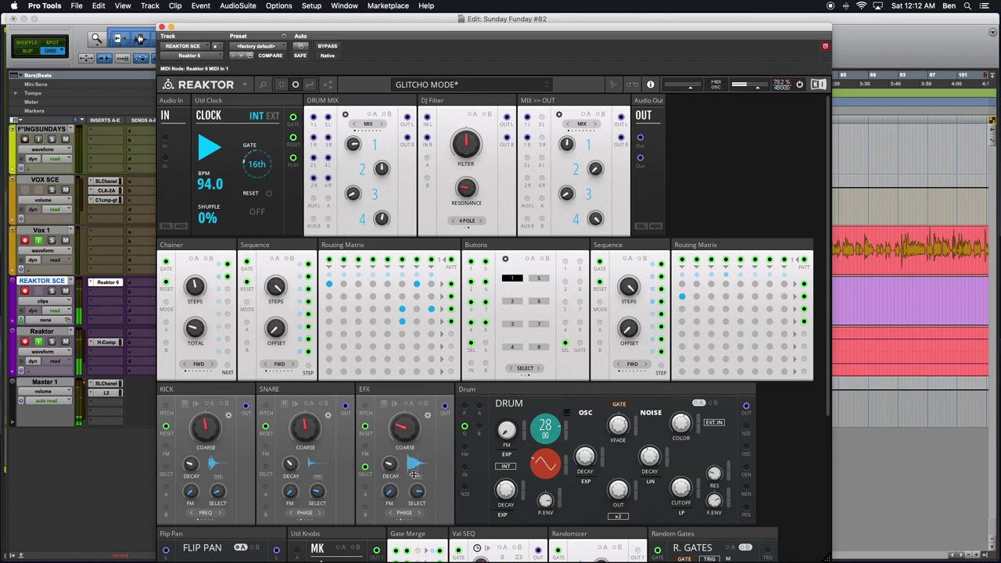
scroll(414, 473, down, 5)
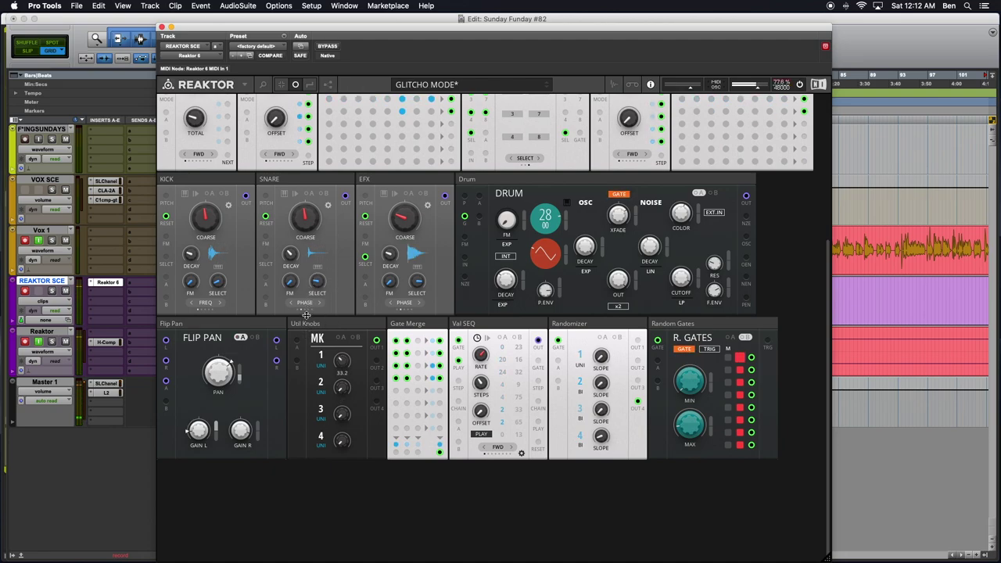
Raise macro knob 1 in the Util Knobs module while the patterns play.
scroll(307, 422, up, 1)
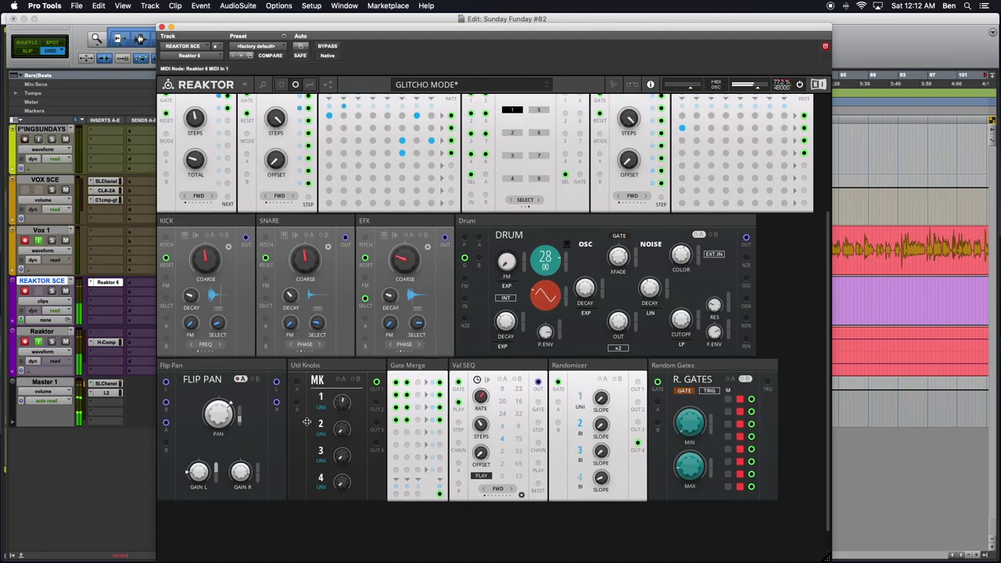
scroll(308, 422, up, 1)
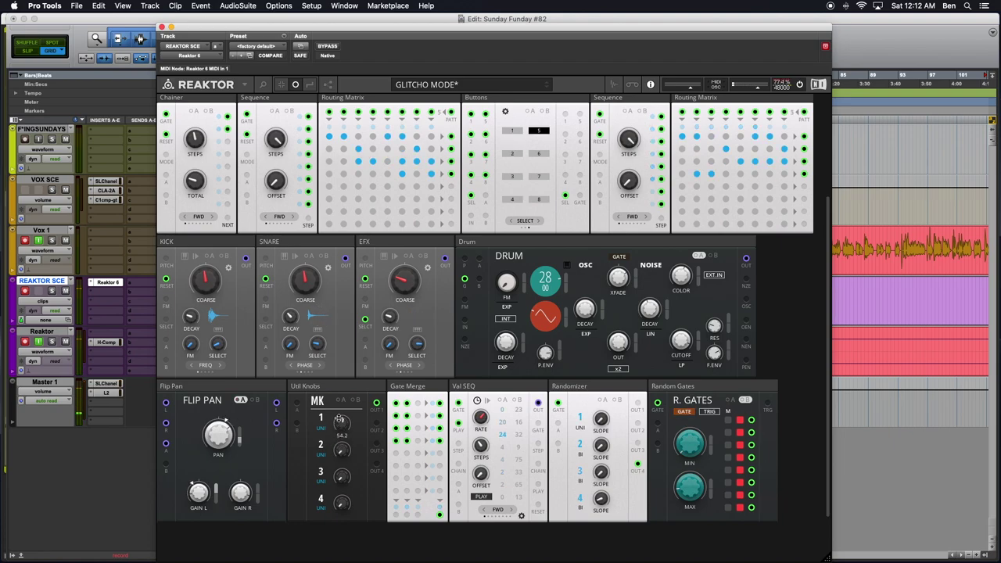
mouse_move(340, 424)
mouse_down()
mouse_move(343, 386)
mouse_move(327, 445)
mouse_move(342, 379)
mouse_move(342, 414)
mouse_up()
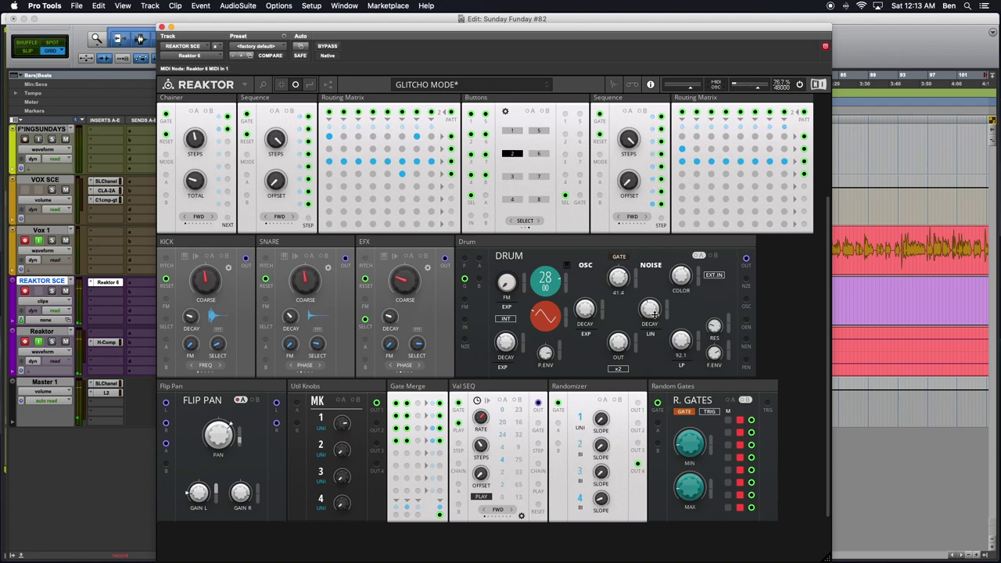
Reset the DJ Filter module's filter knob to 0.
scroll(547, 391, up, 2)
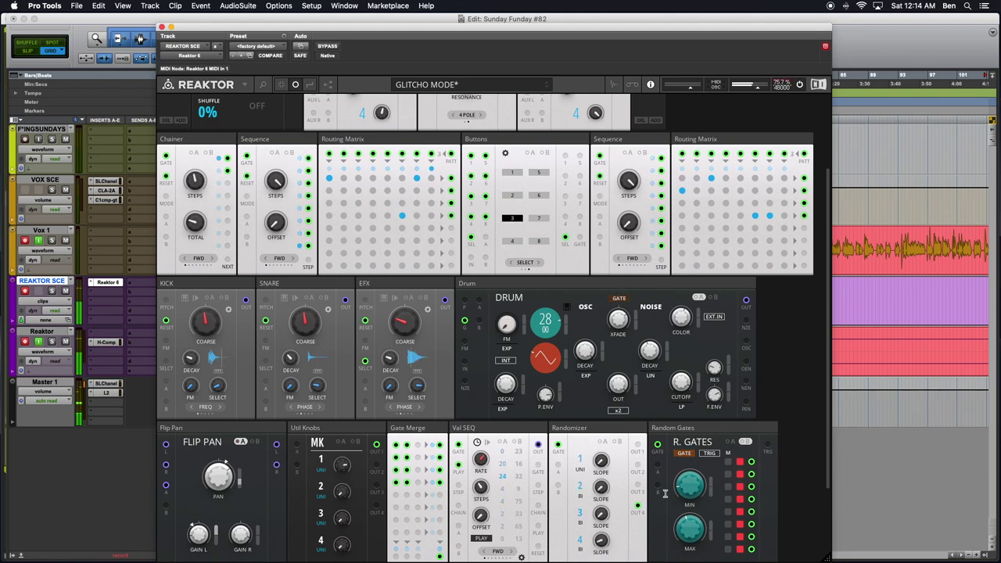
mouse_move(684, 316)
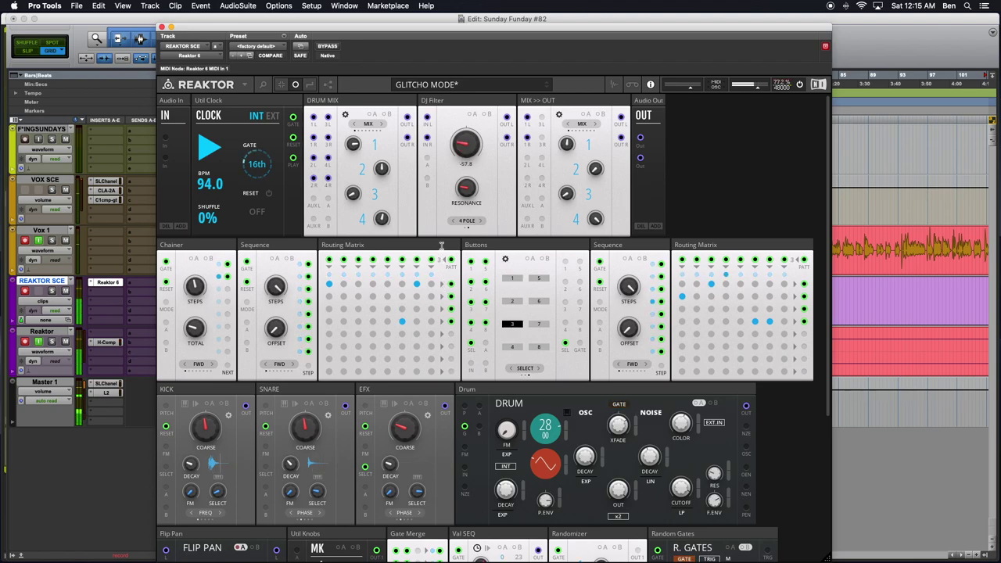
super+click(465, 141)
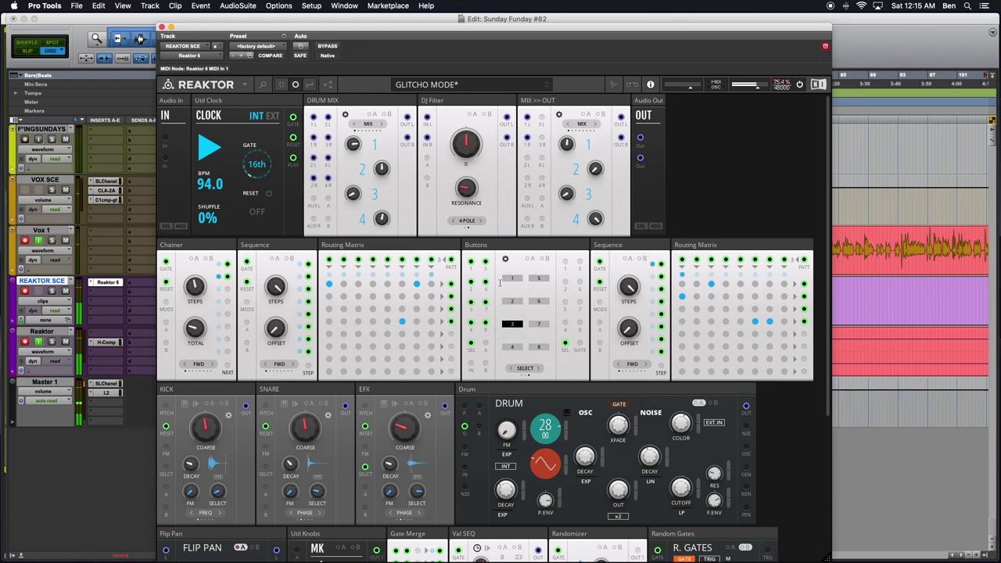
Bring the Pro Tools timeline to the recorded audio near bar 801, and return to the rack's clock and mixer modules.
scroll(632, 471, down, 5)
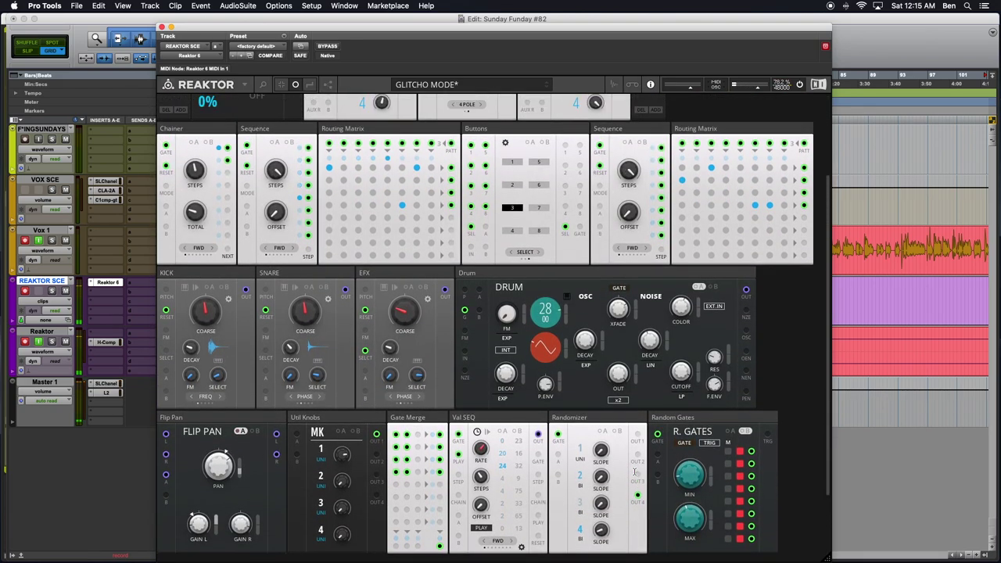
scroll(633, 471, down, 2)
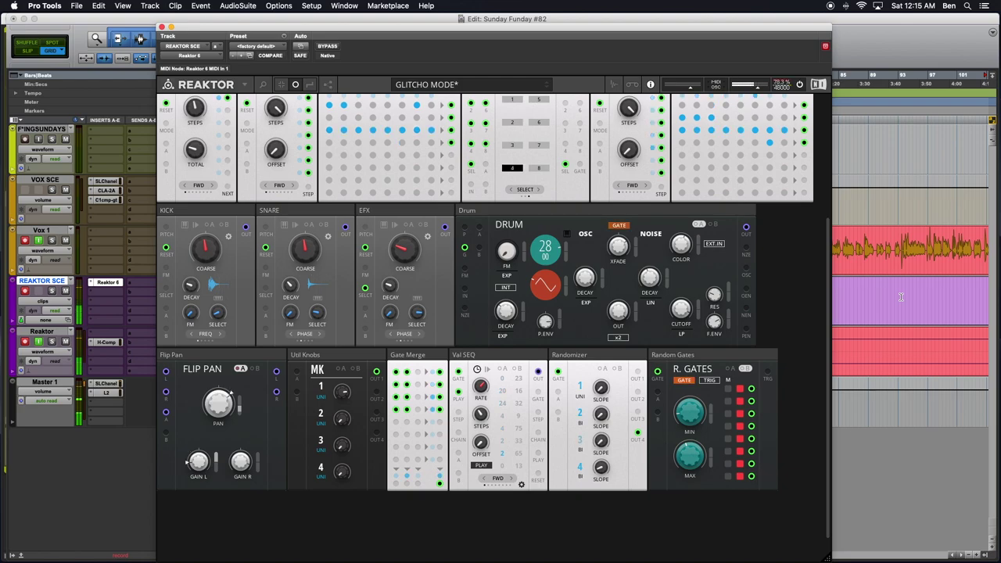
scroll(900, 297, down, 3)
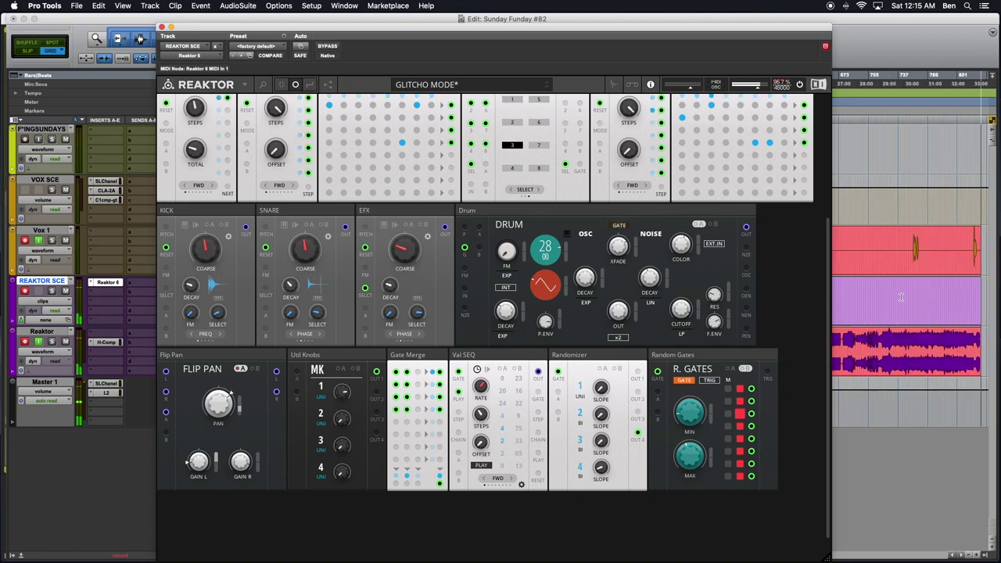
scroll(639, 434, up, 6)
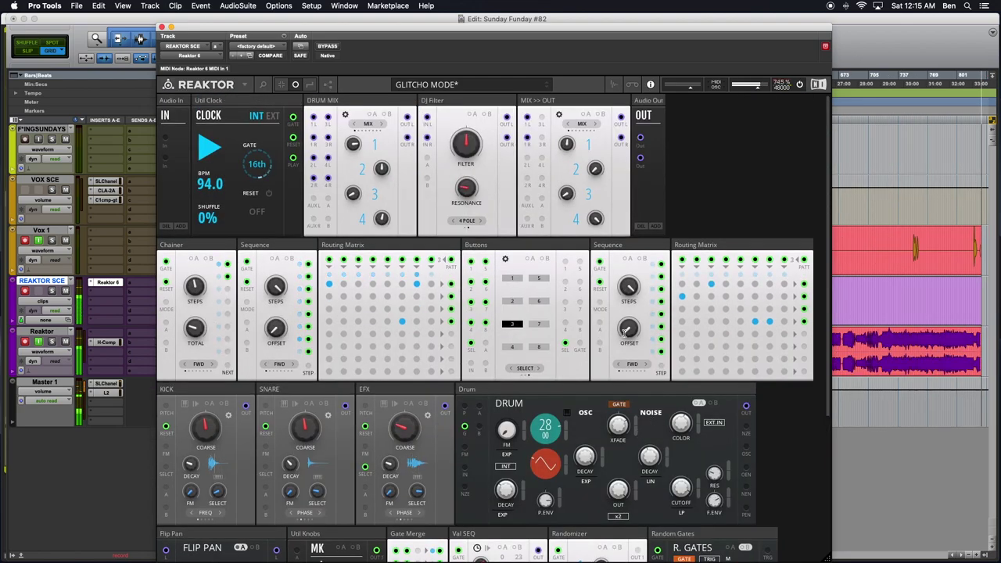
Examine how the Random Gates module relates to the active pattern in the Buttons and Routing Matrix modules during playback.
scroll(586, 329, down, 5)
scroll(551, 303, up, 5)
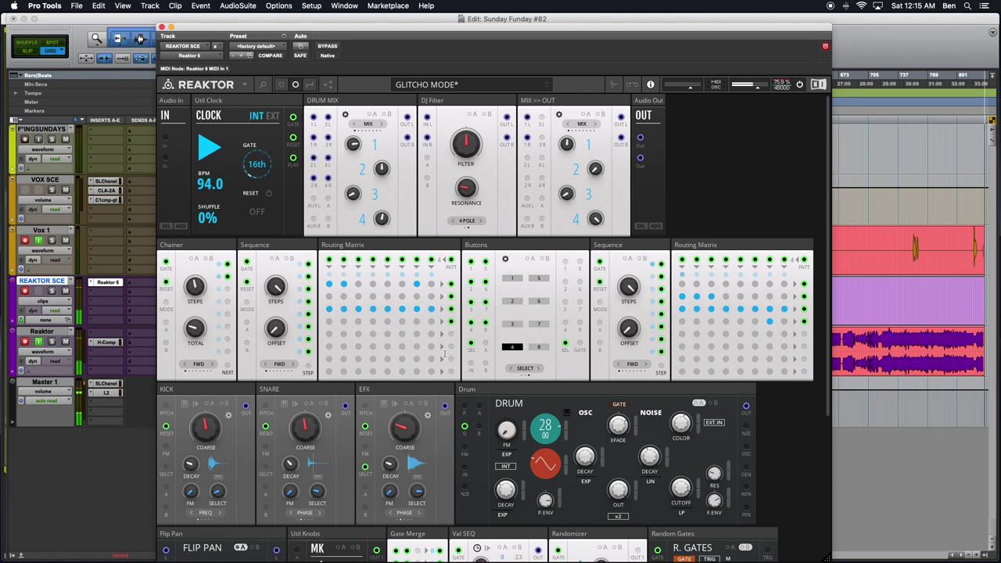
scroll(625, 454, down, 5)
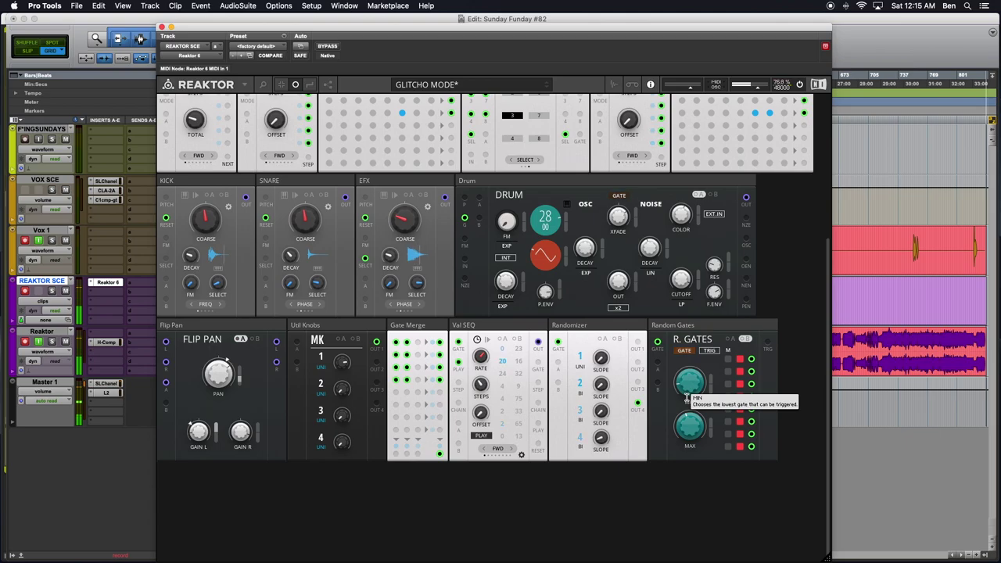
scroll(687, 399, up, 4)
scroll(686, 399, down, 3)
scroll(686, 397, up, 2)
scroll(686, 396, up, 3)
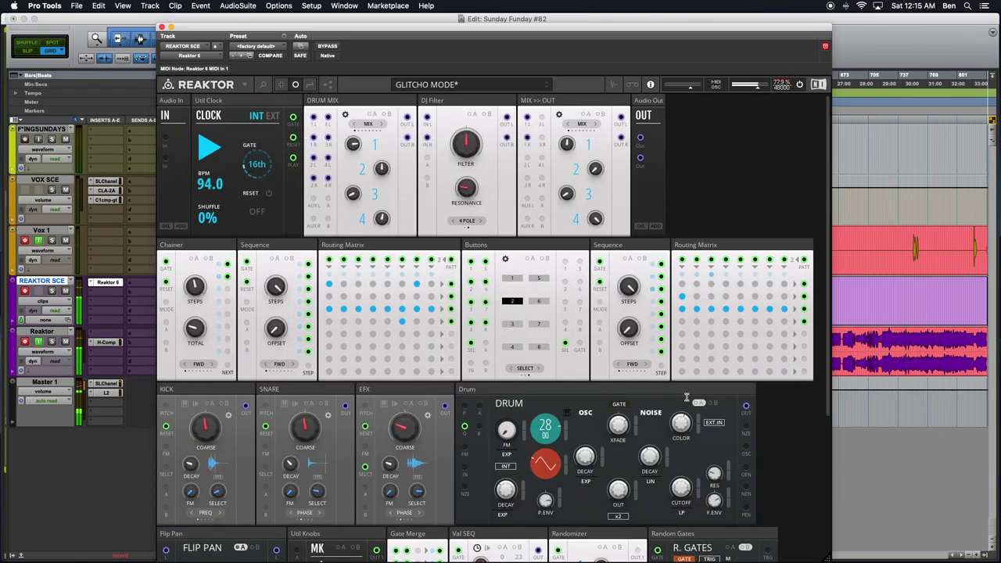
scroll(686, 397, down, 4)
scroll(686, 397, up, 3)
scroll(686, 397, up, 2)
scroll(685, 397, down, 2)
scroll(685, 397, up, 2)
scroll(686, 398, down, 6)
scroll(687, 398, down, 1)
scroll(686, 398, up, 3)
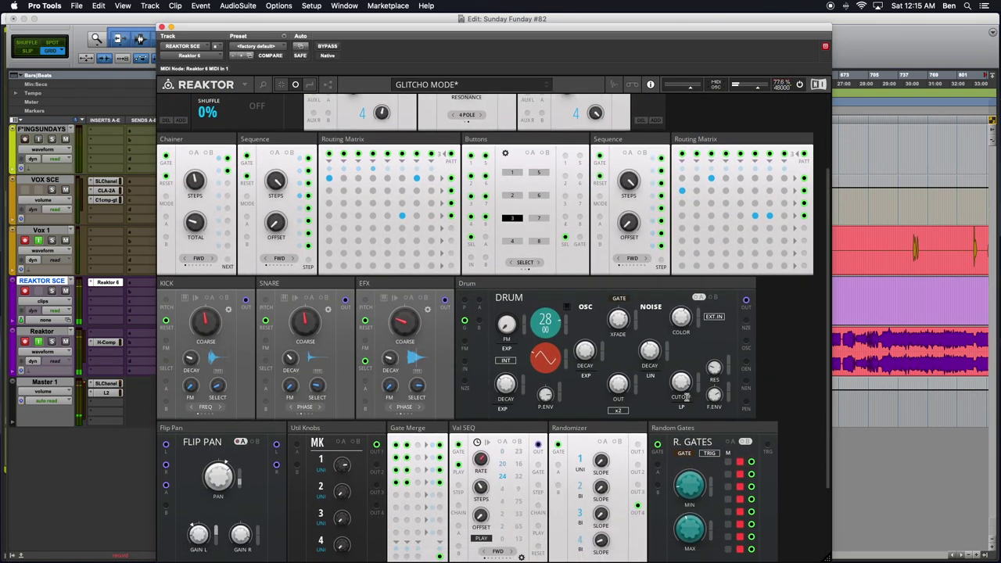
scroll(686, 397, up, 4)
scroll(685, 397, down, 4)
scroll(686, 397, up, 4)
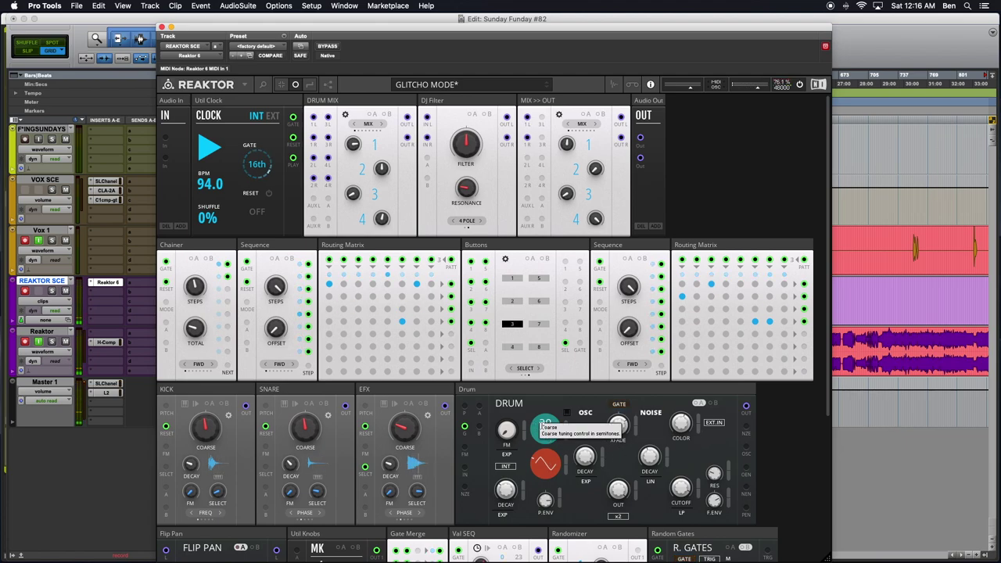
Set the Drum module's coarse tuning to 26.
scroll(542, 432, down, 1)
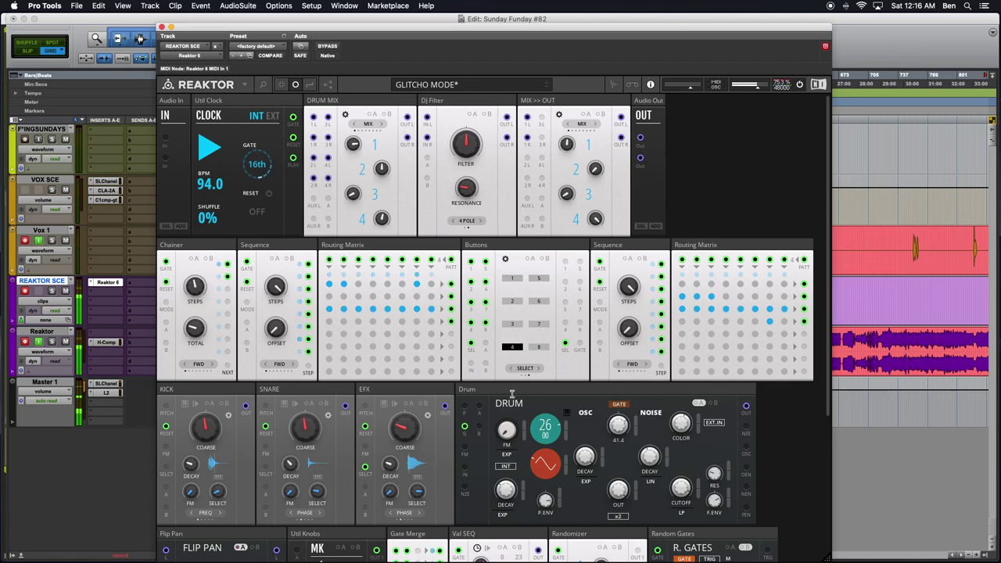
scroll(602, 426, down, 3)
scroll(555, 402, up, 3)
scroll(554, 400, down, 3)
scroll(553, 399, up, 3)
scroll(555, 399, down, 2)
scroll(553, 399, up, 3)
Set the Random Gates minimum to 2 and adjust its maximum.
scroll(516, 362, down, 4)
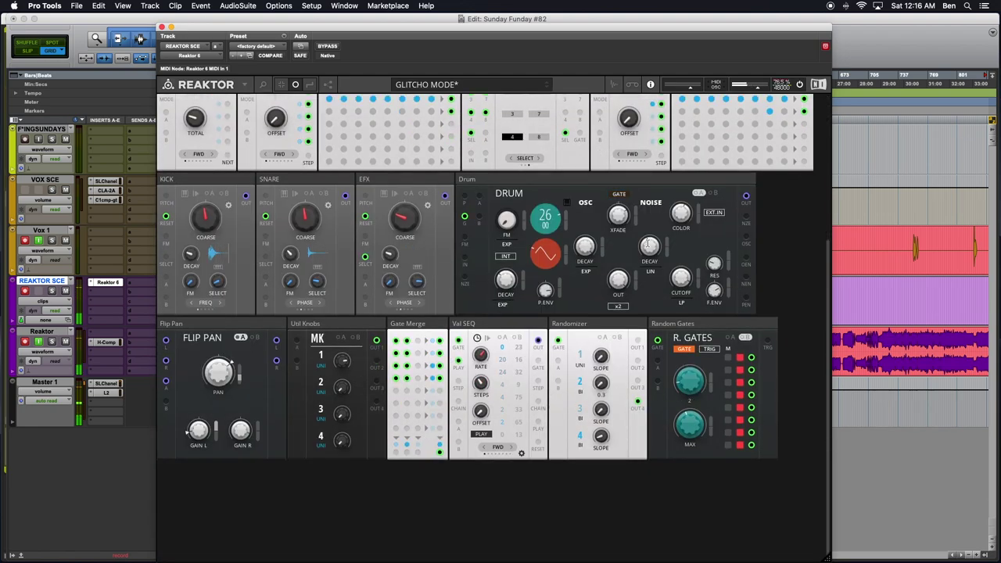
scroll(598, 336, up, 2)
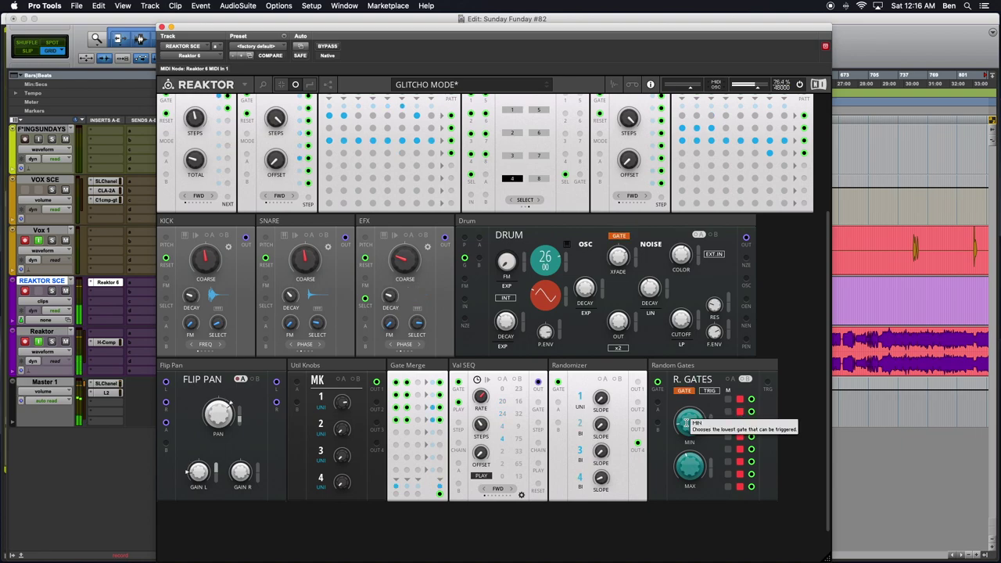
scroll(656, 414, up, 1)
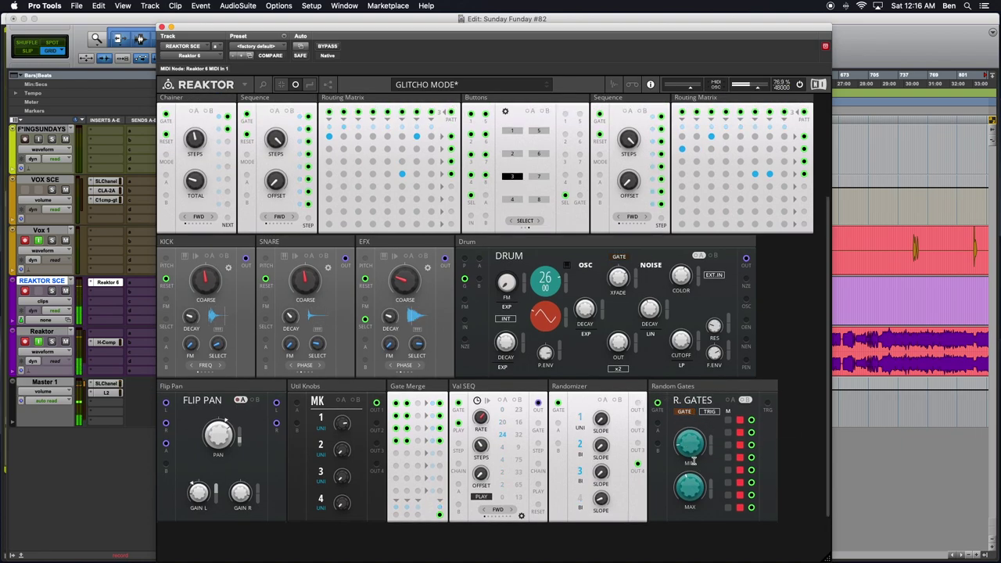
drag(688, 479, 688, 463)
scroll(670, 383, up, 2)
scroll(672, 352, up, 1)
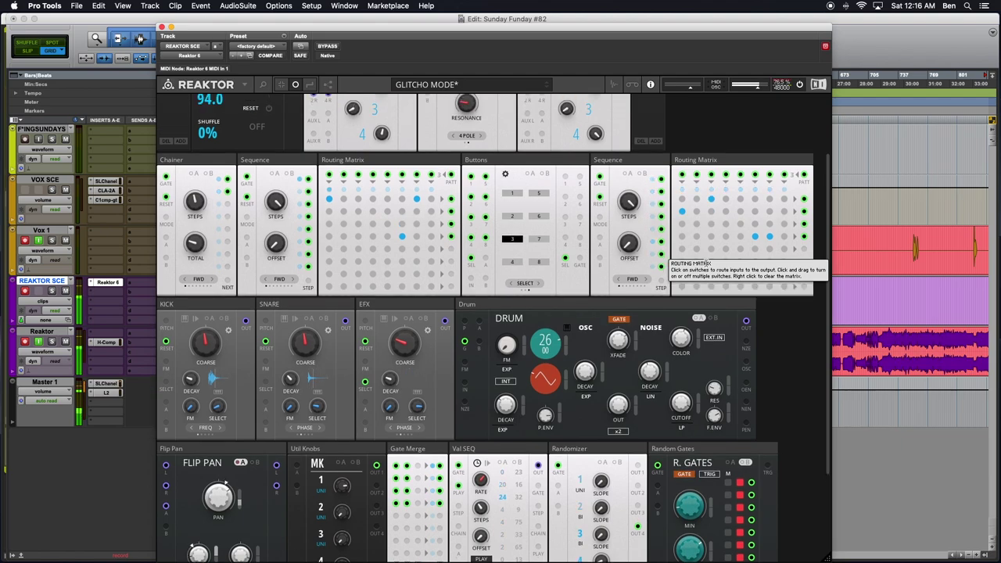
Add third-row triggers to pattern 3 in both Routing Matrix modules.
scroll(691, 512, down, 2)
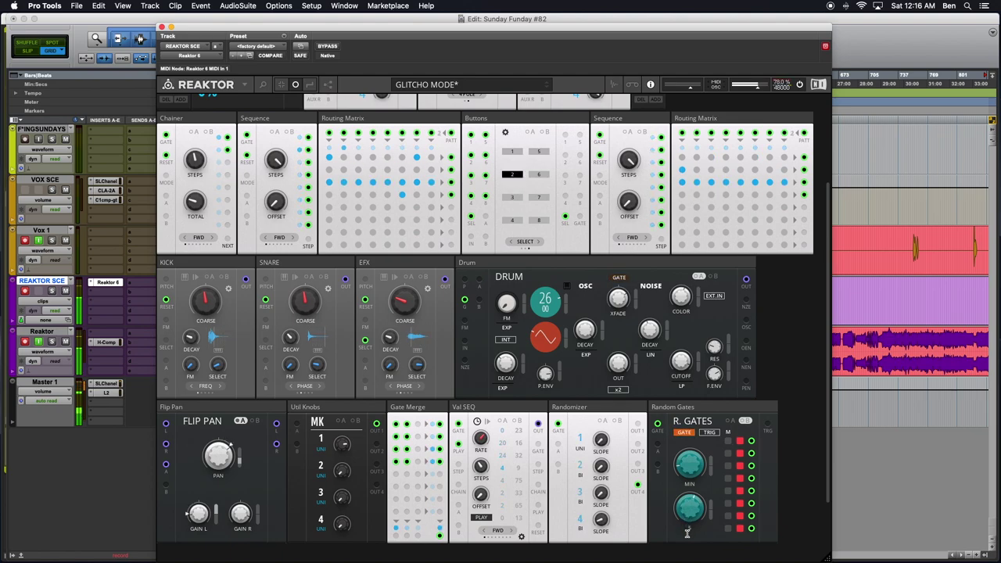
mouse_move(696, 491)
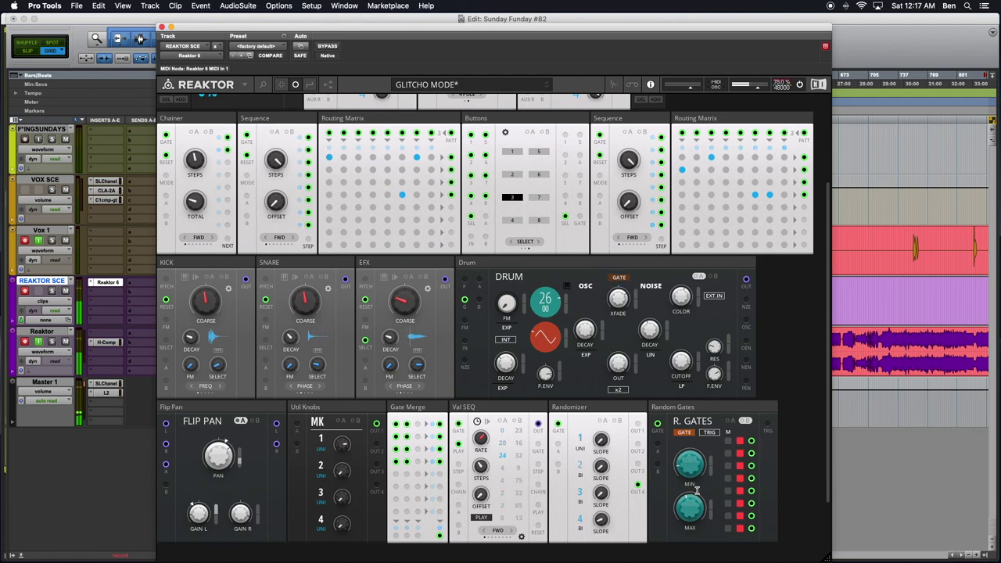
click(711, 182)
click(725, 182)
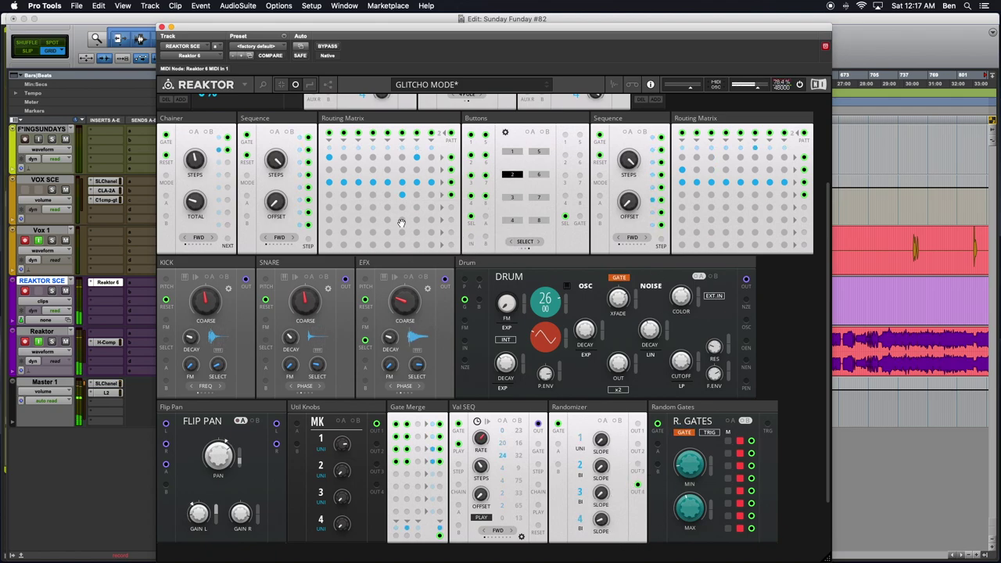
click(373, 182)
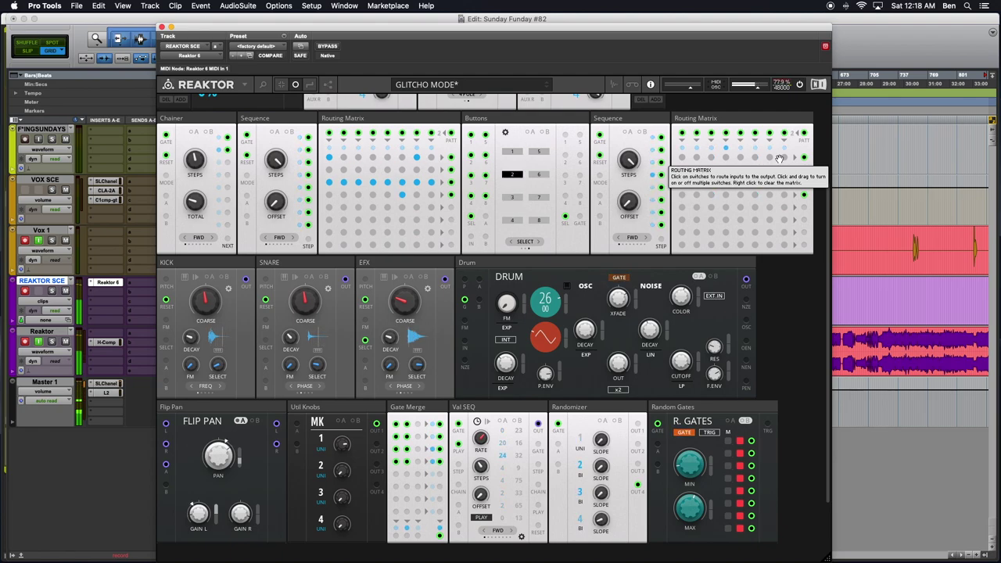
Cycle the Random Gates output mode through HOLD to GATE.
click(709, 433)
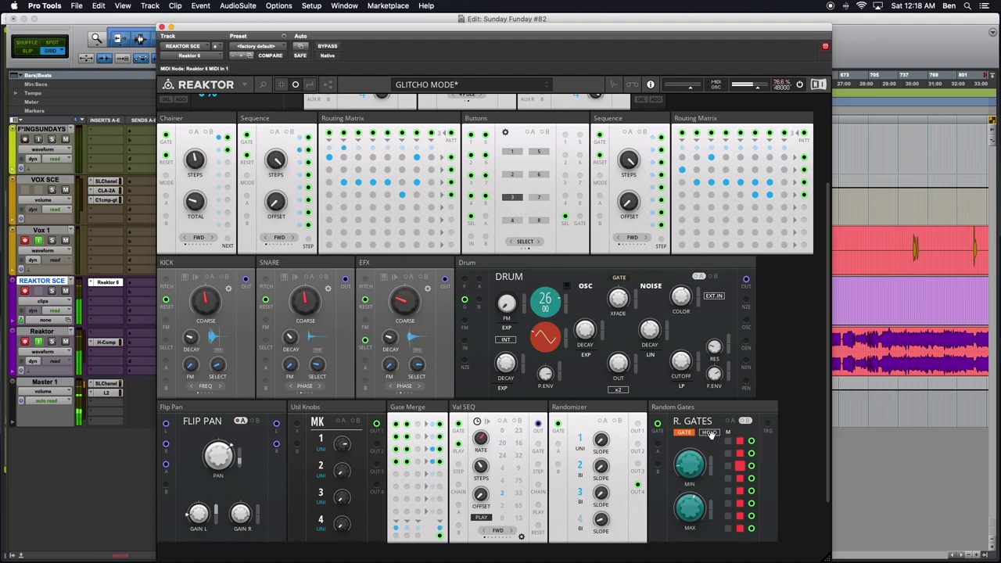
click(709, 433)
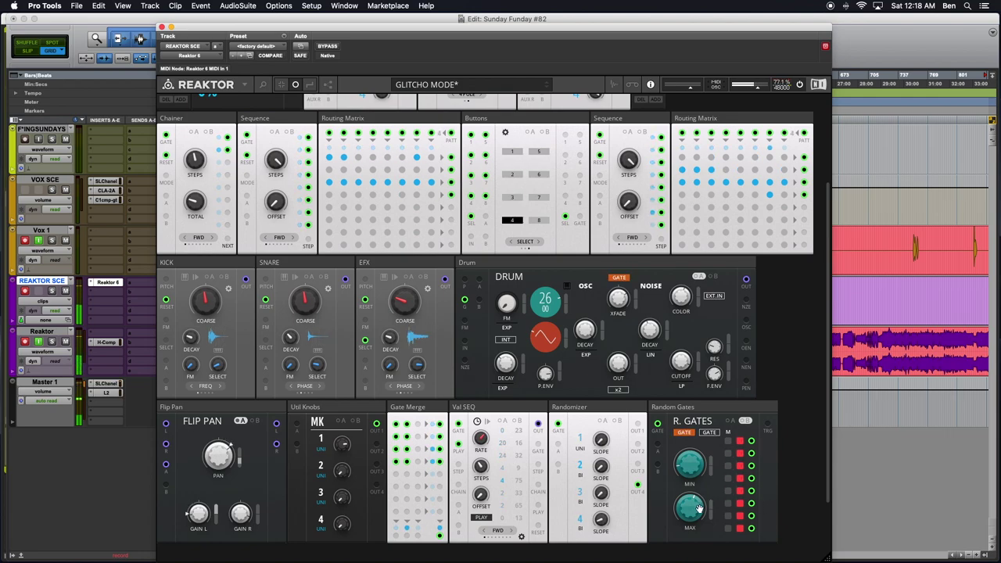
Examine the mixer, pattern and drum modules of the rack with the Random Gates output in GATE mode.
scroll(735, 357, up, 4)
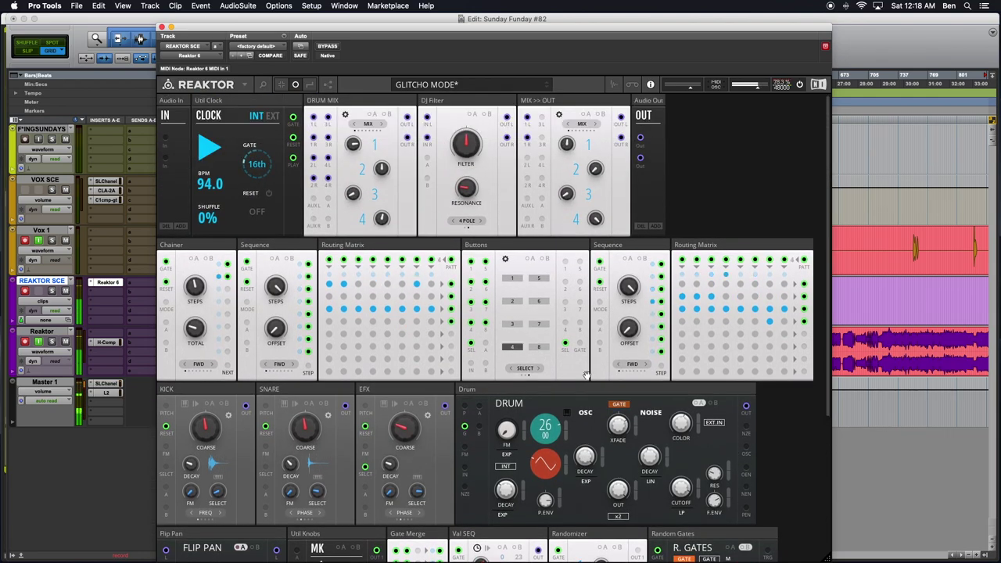
scroll(681, 402, down, 2)
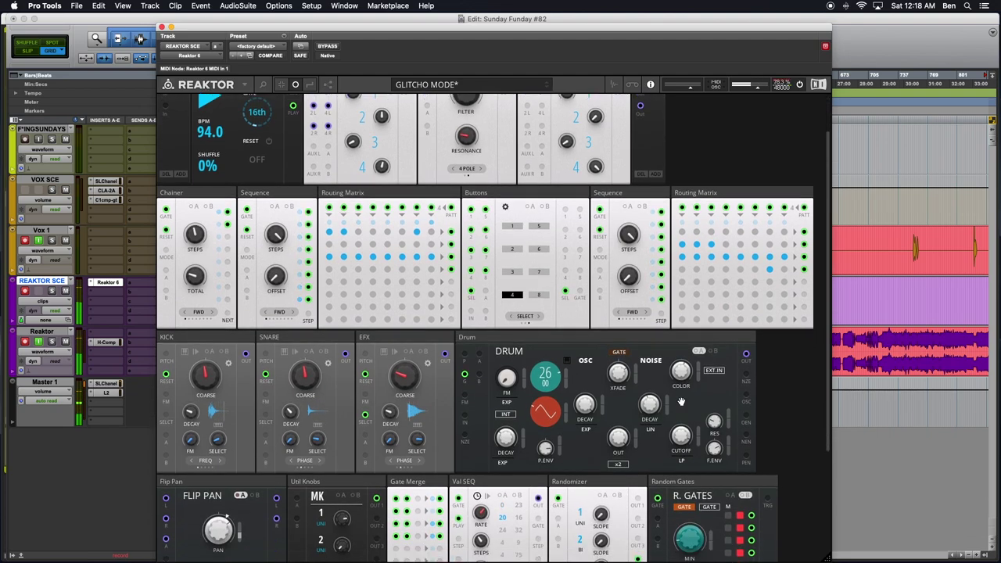
scroll(681, 402, up, 1)
scroll(549, 450, down, 5)
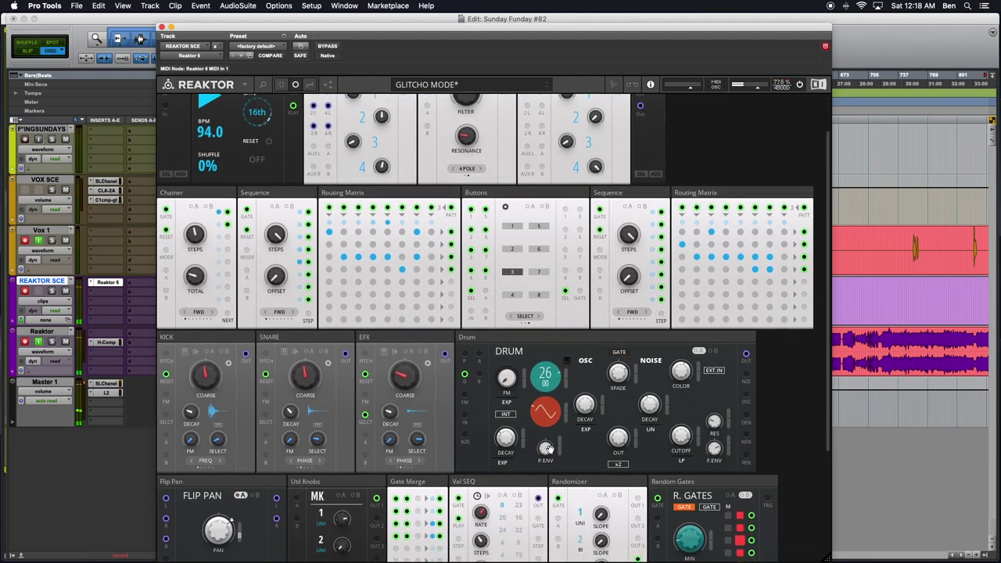
scroll(550, 450, up, 7)
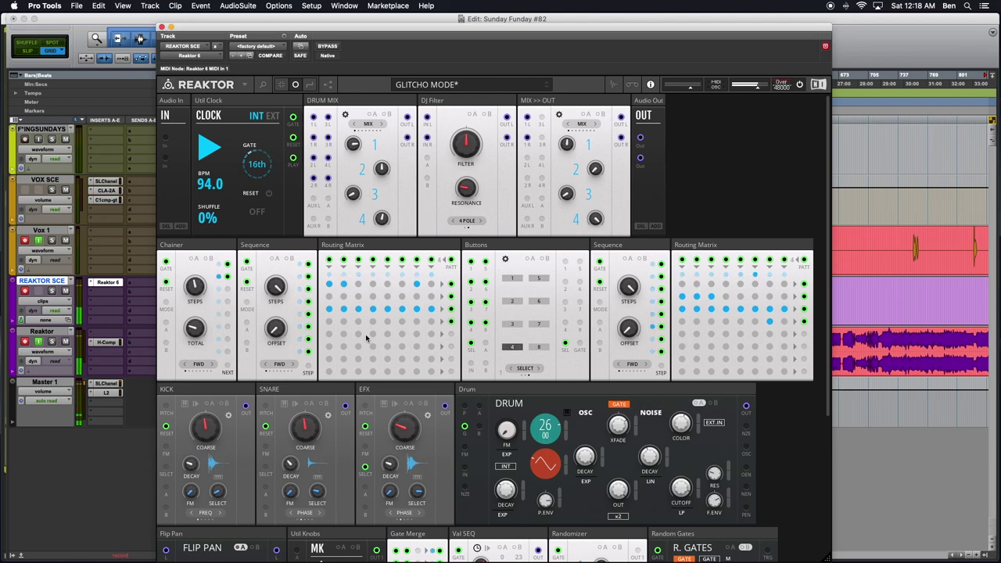
scroll(366, 338, down, 5)
scroll(365, 338, down, 2)
scroll(405, 423, up, 4)
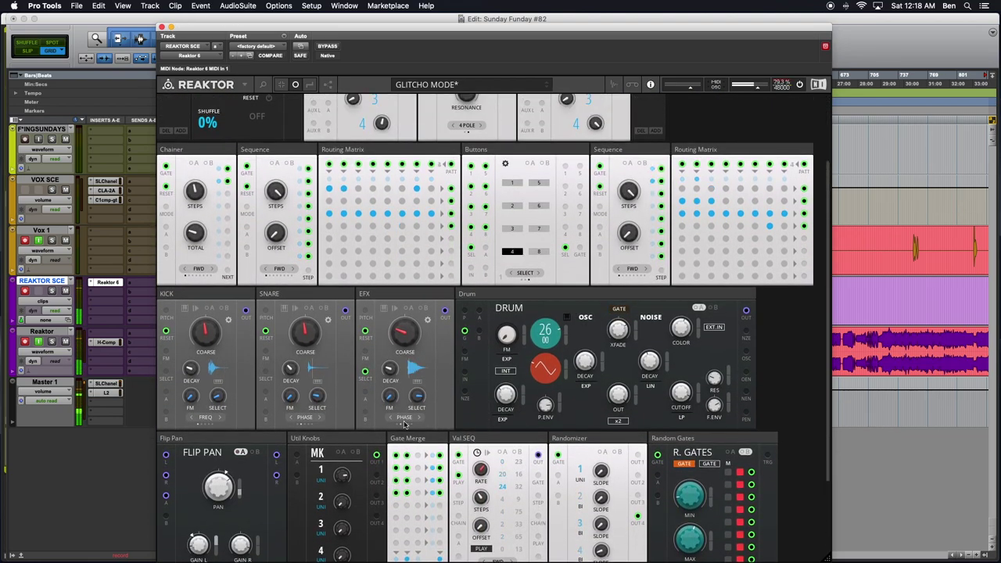
scroll(404, 423, up, 1)
Adjust the Random Gates maximum and check the playing pattern in the Buttons and Routing Matrix modules.
scroll(708, 469, down, 5)
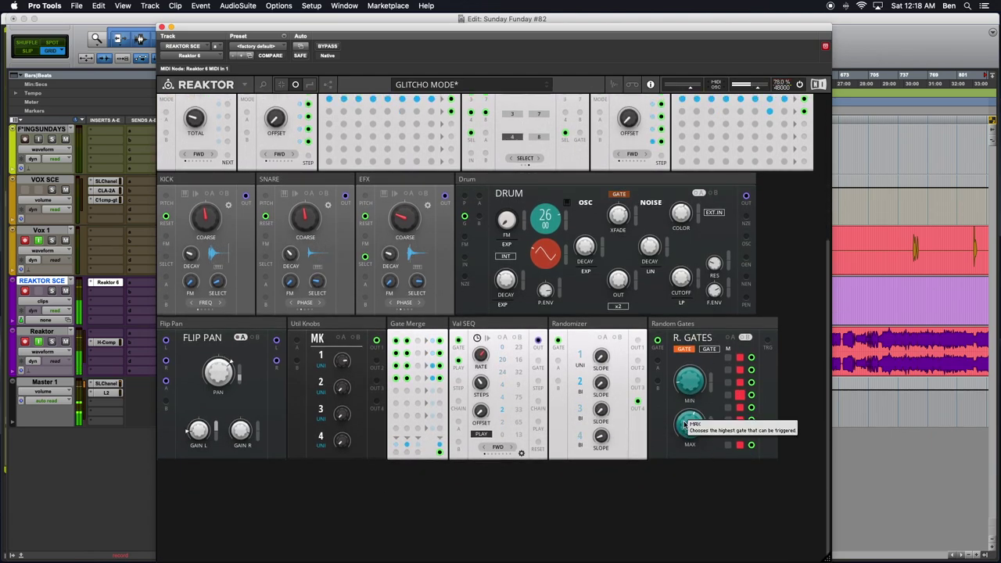
drag(685, 424, 687, 514)
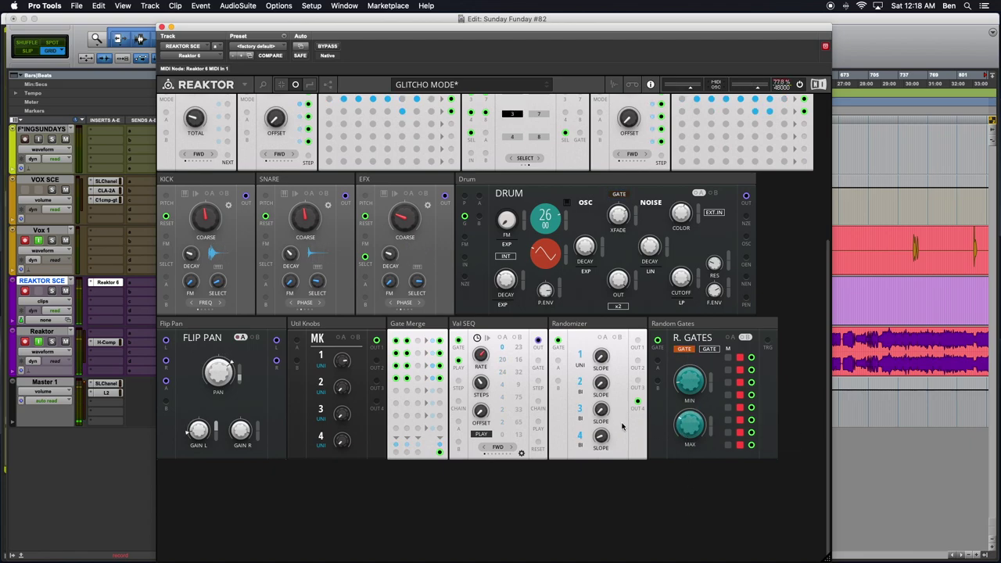
scroll(680, 453, up, 5)
scroll(670, 467, up, 2)
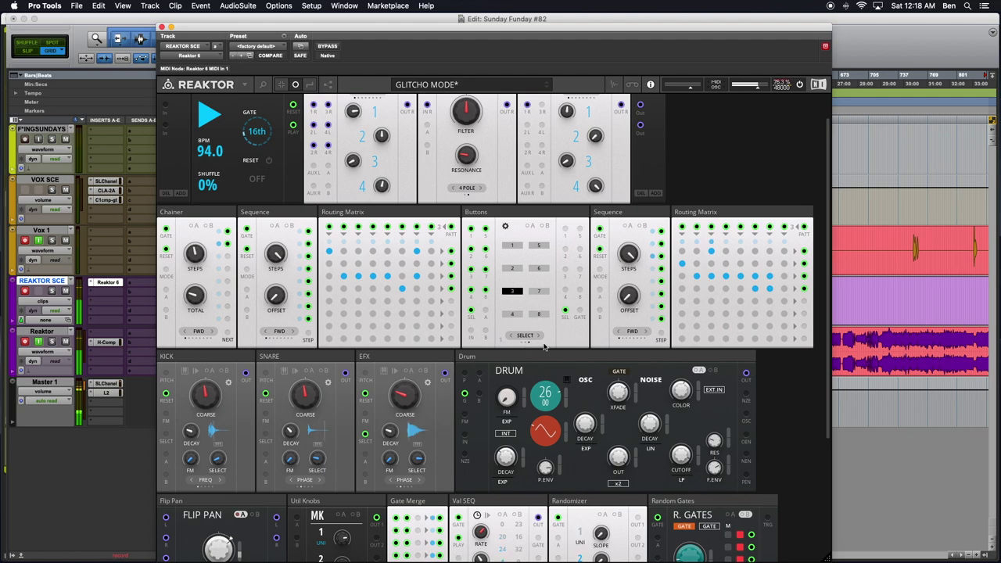
scroll(657, 470, down, 5)
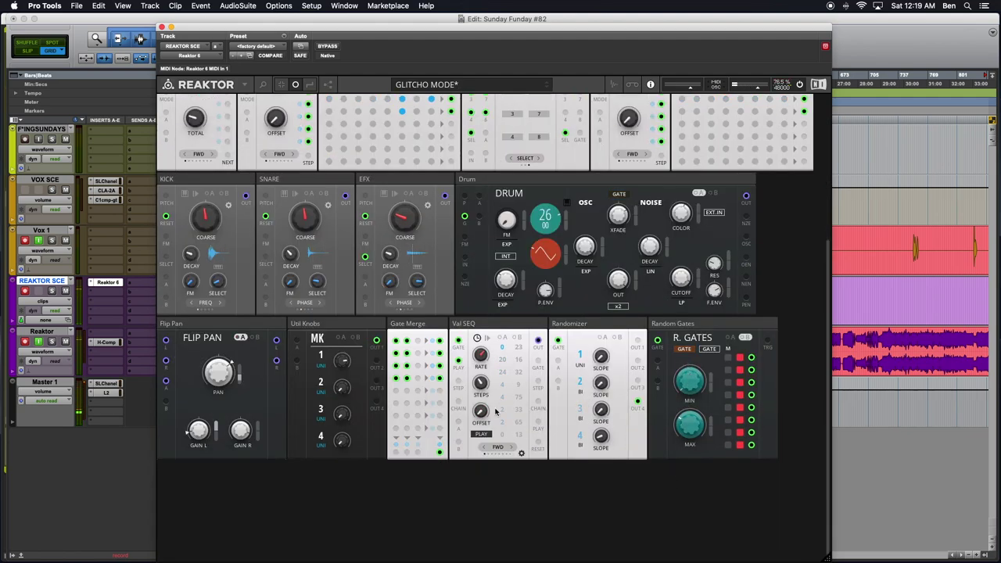
Examine the mixer, pattern, drum and modulation modules across the rack while the beat plays.
scroll(495, 412, up, 2)
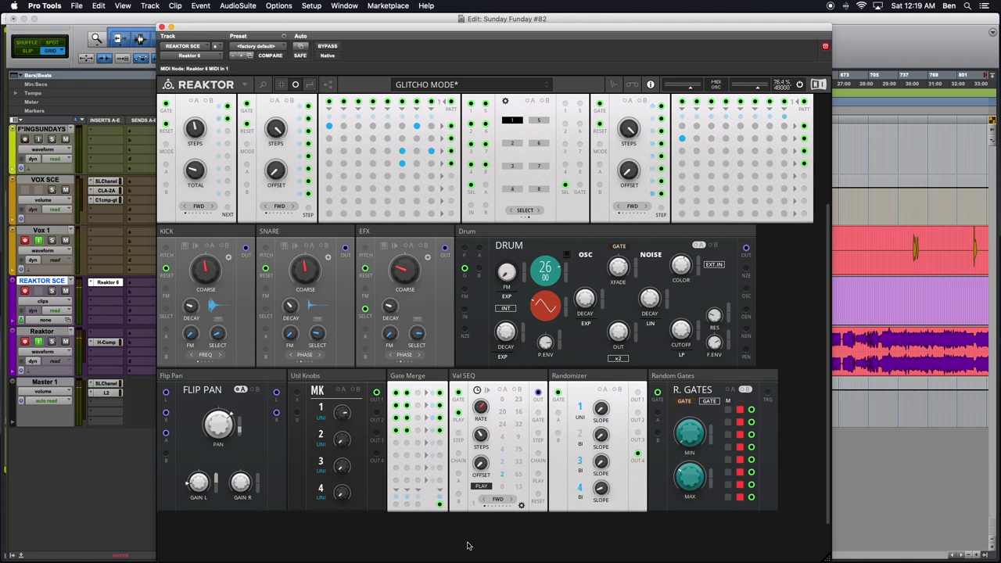
scroll(467, 546, up, 5)
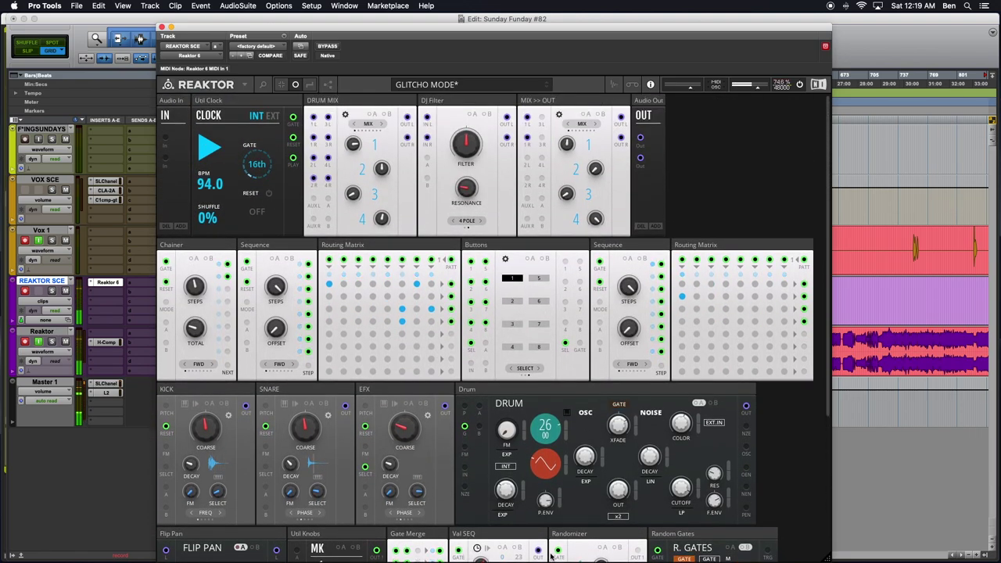
scroll(550, 555, down, 1)
scroll(551, 555, down, 4)
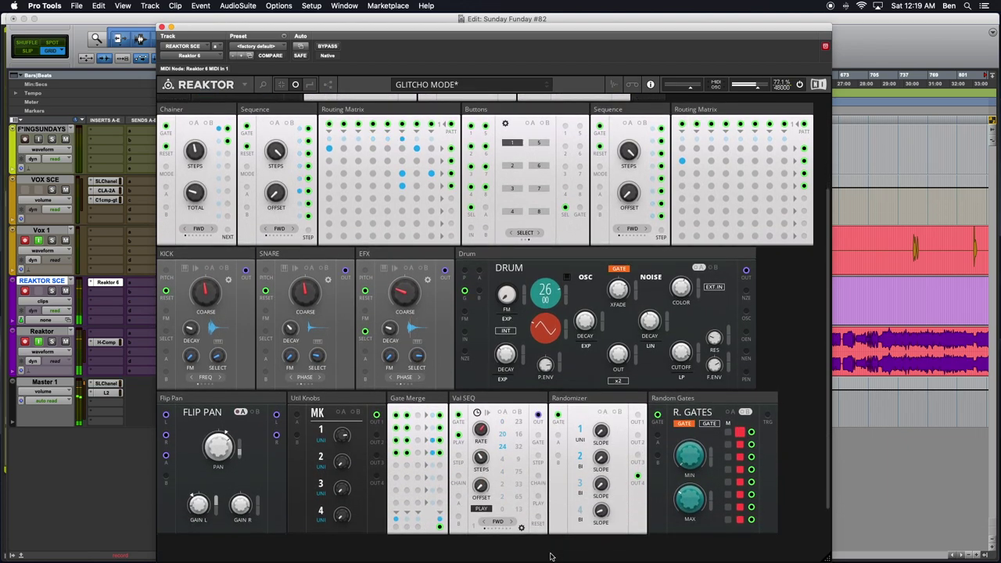
scroll(550, 555, up, 4)
scroll(550, 555, down, 5)
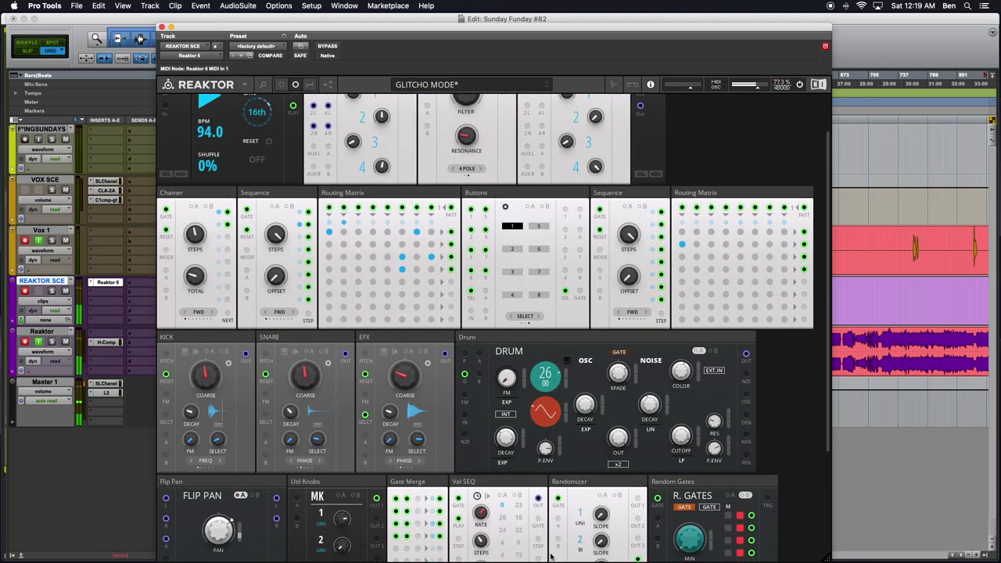
scroll(550, 555, up, 3)
scroll(550, 555, down, 2)
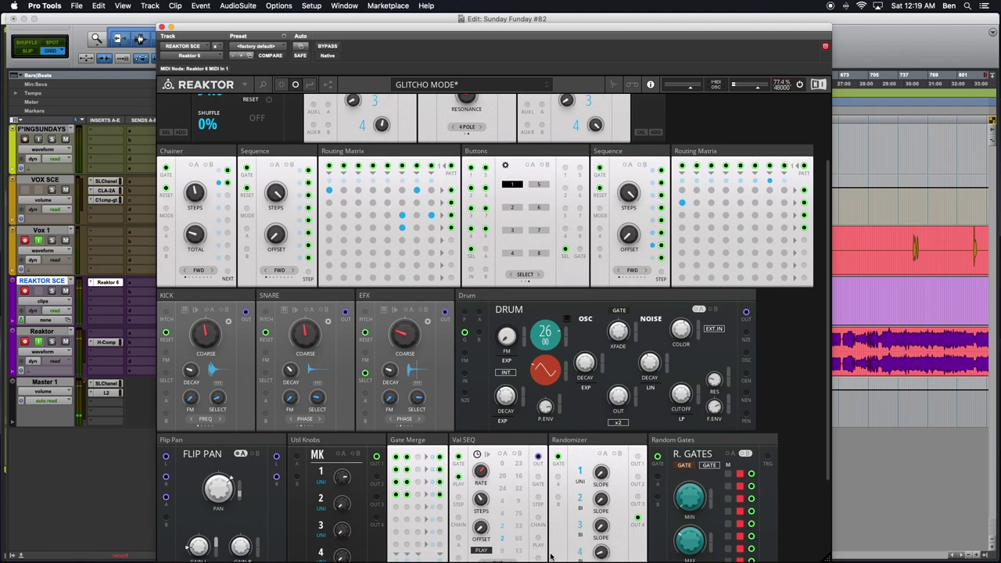
scroll(551, 555, down, 1)
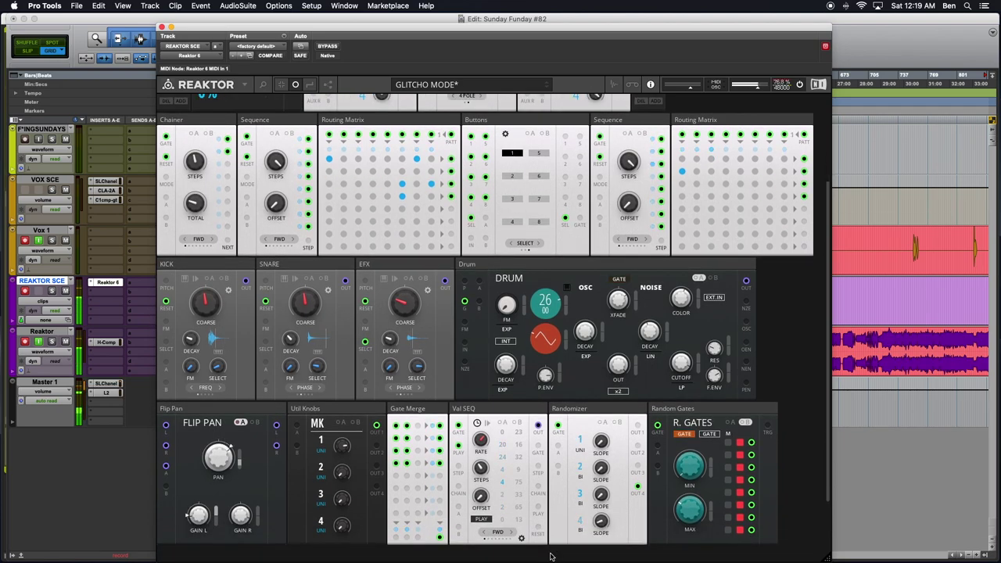
scroll(430, 393, up, 2)
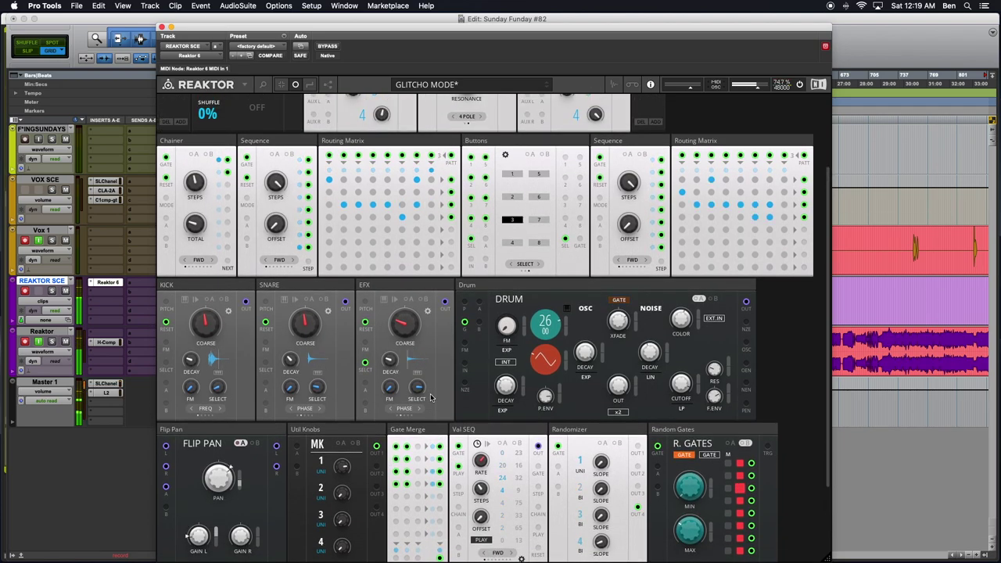
scroll(494, 422, down, 4)
scroll(501, 426, up, 3)
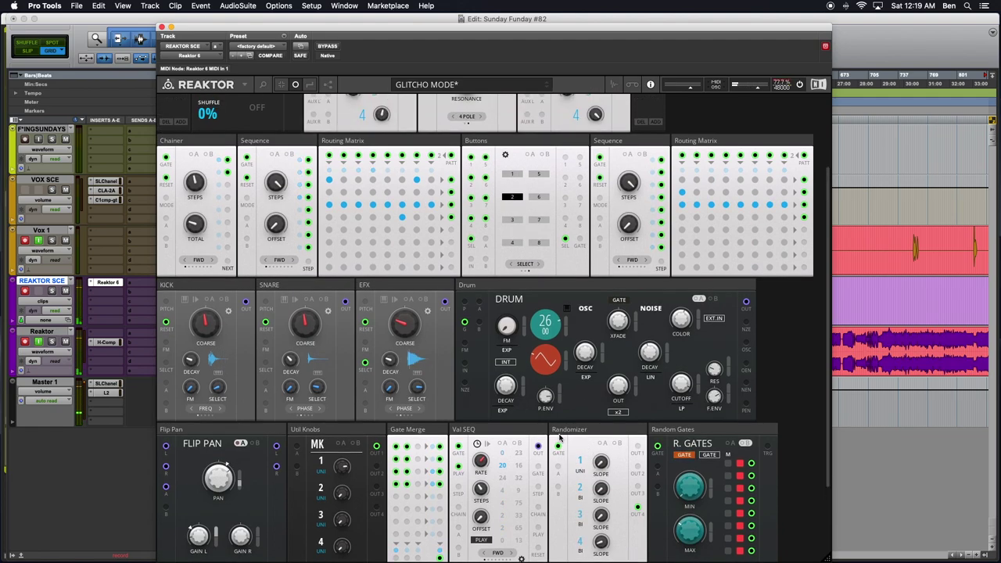
scroll(557, 438, up, 3)
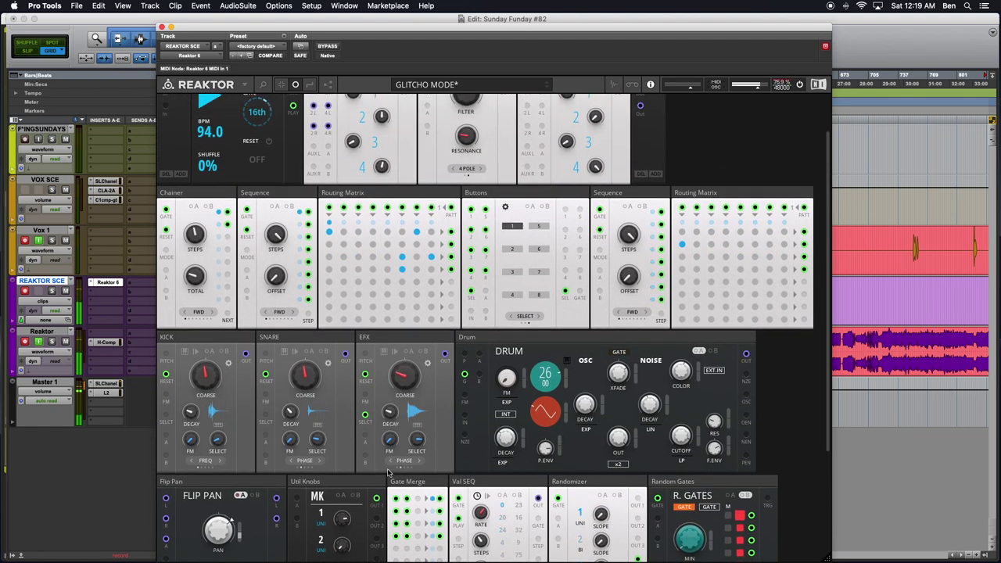
Move the Util Knobs module from the bottom row to the top row, between MIX >> OUT and Audio Out.
scroll(388, 471, down, 3)
drag(339, 430, 637, 125)
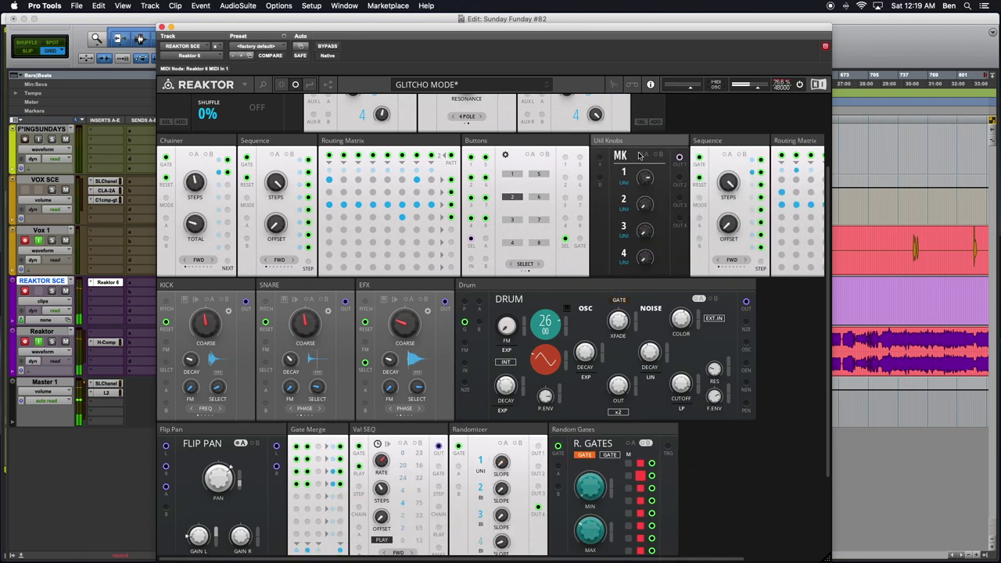
drag(637, 123, 633, 67)
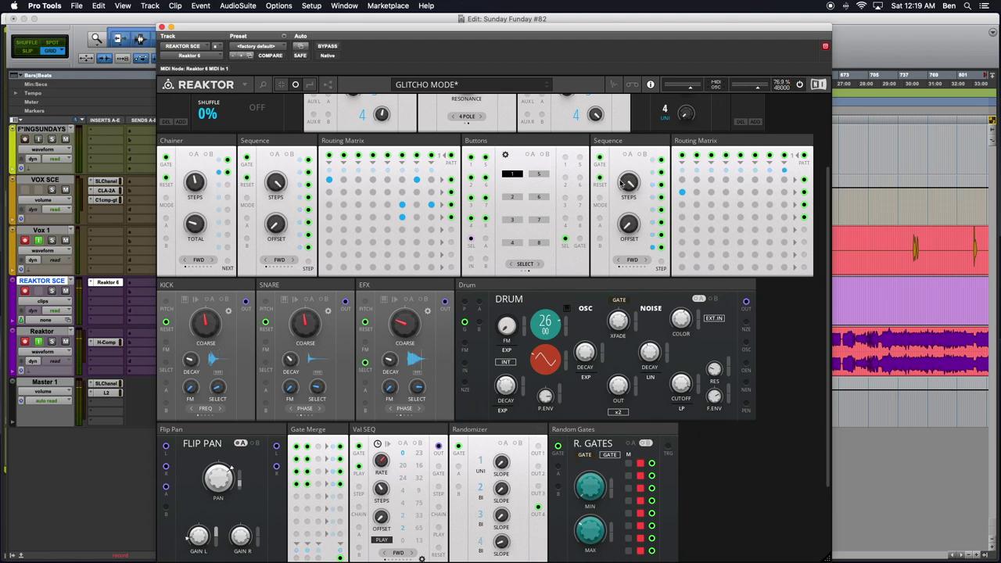
scroll(625, 180, up, 4)
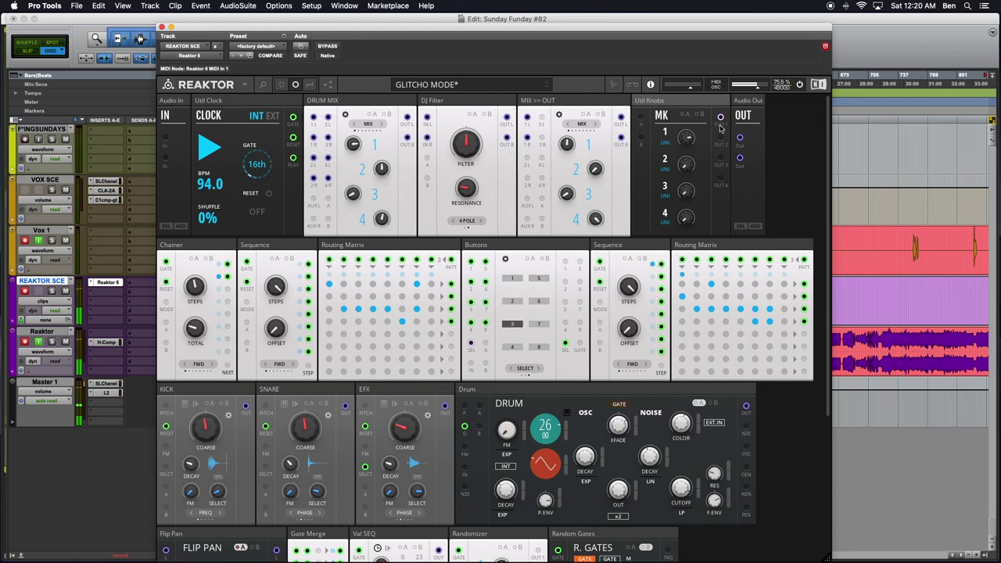
Move the second Sequence module, beside Buttons, to the end of the bottom row after Random Gates.
scroll(617, 259, down, 1)
scroll(618, 259, down, 1)
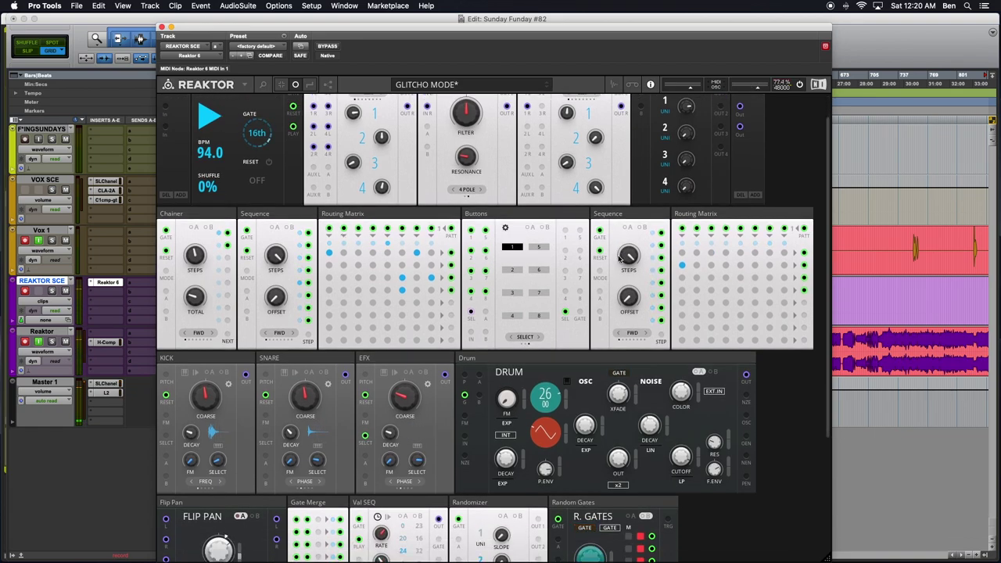
scroll(618, 259, up, 3)
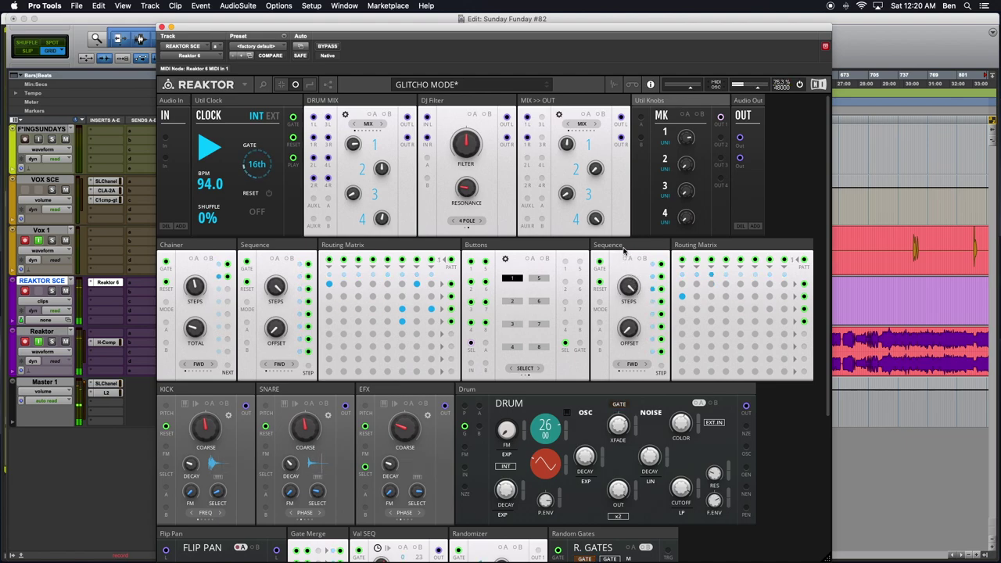
drag(619, 248, 710, 541)
scroll(824, 541, down, 5)
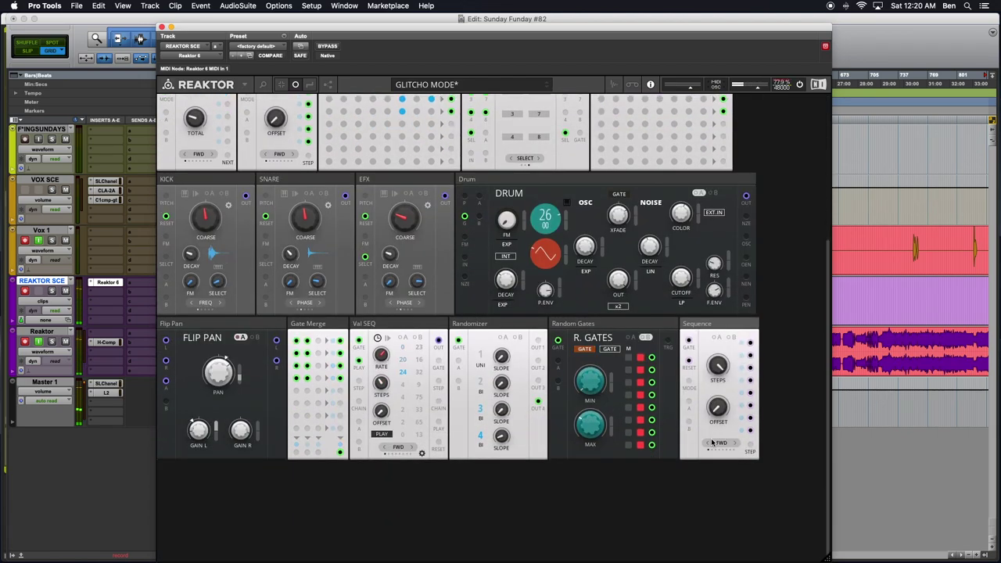
Resize the Reaktor plug-in window to a narrower width that fits the rearranged rack, keeping it nearly full screen height.
drag(823, 541, 763, 463)
scroll(726, 391, up, 5)
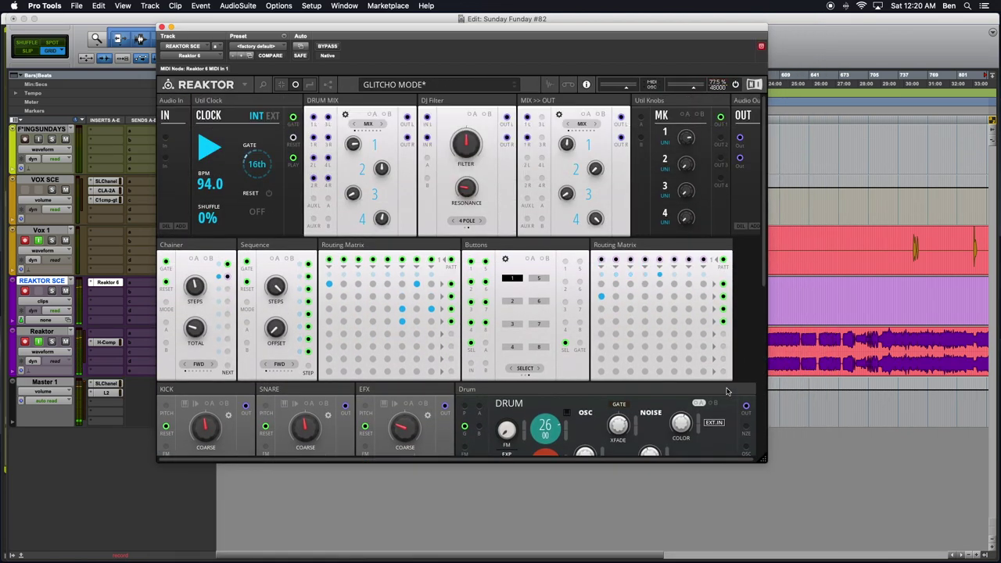
drag(765, 460, 774, 560)
scroll(685, 376, down, 5)
scroll(684, 376, up, 4)
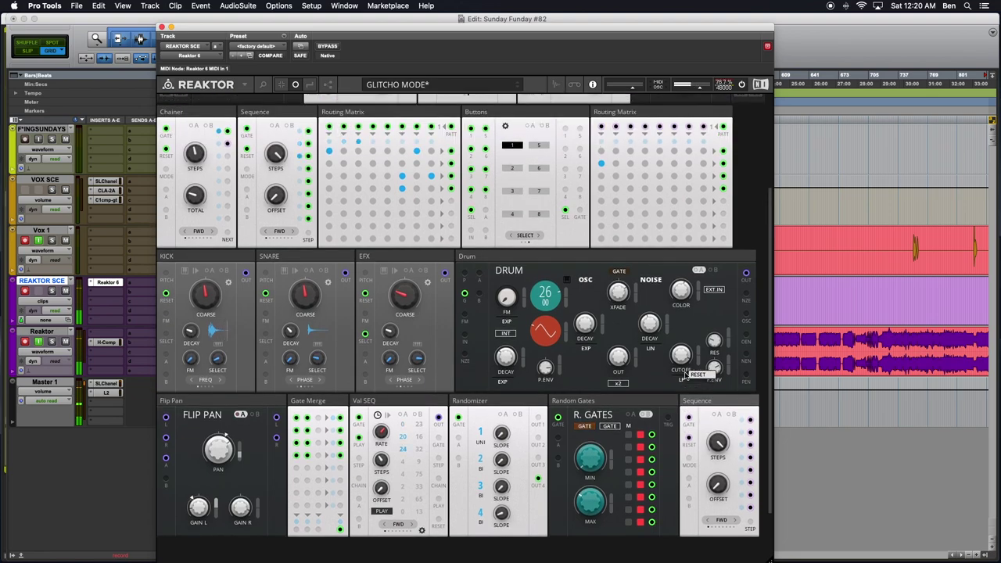
scroll(684, 376, up, 1)
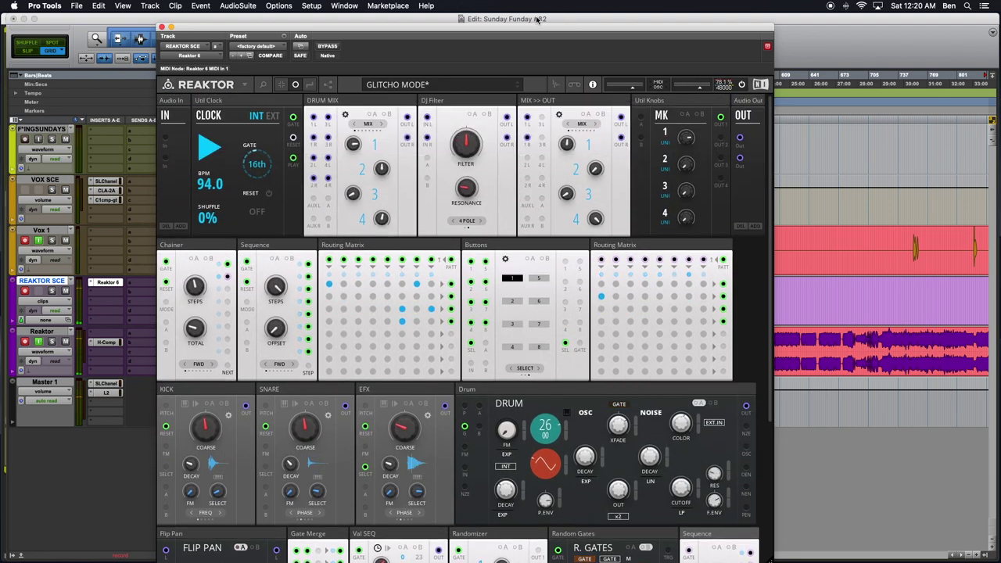
Reposition the Reaktor plug-in window slightly higher and further right, and check the rack's lower rows.
drag(536, 30, 566, 20)
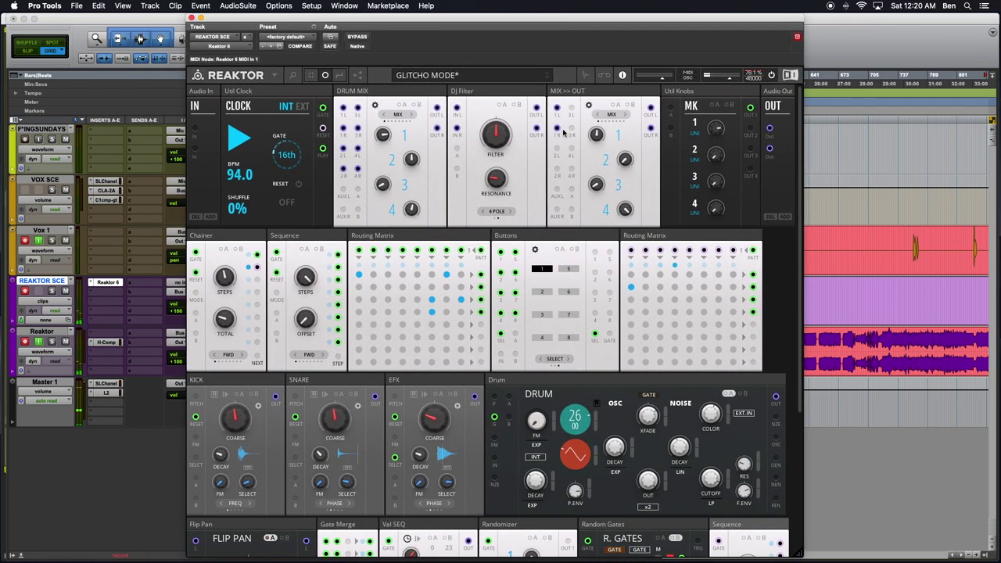
scroll(563, 222, down, 1)
scroll(563, 222, down, 4)
scroll(625, 315, up, 2)
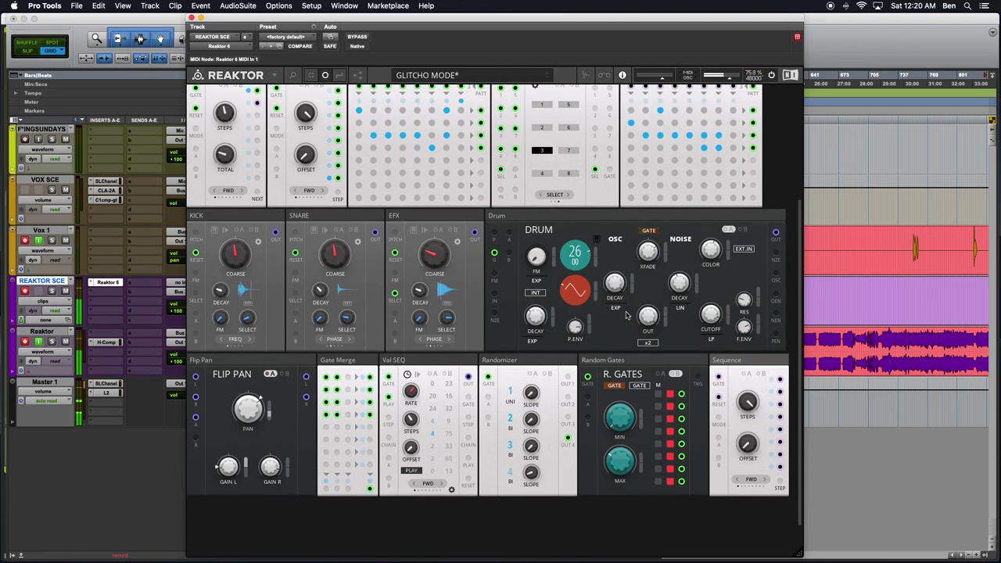
Show the patch cables and examine the routing between the clock, sequencing, drum and Random Gates modules.
click(339, 76)
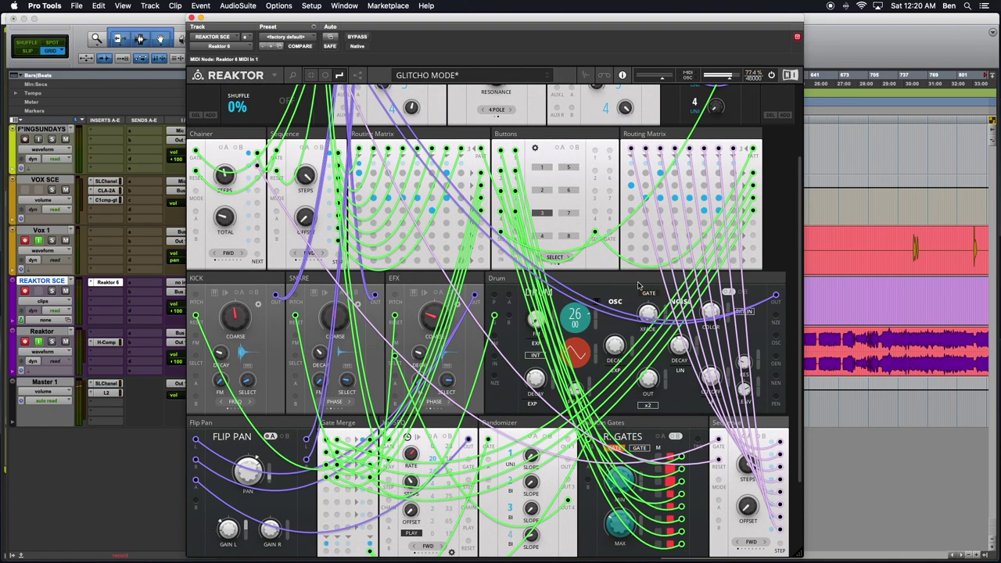
scroll(782, 240, up, 1)
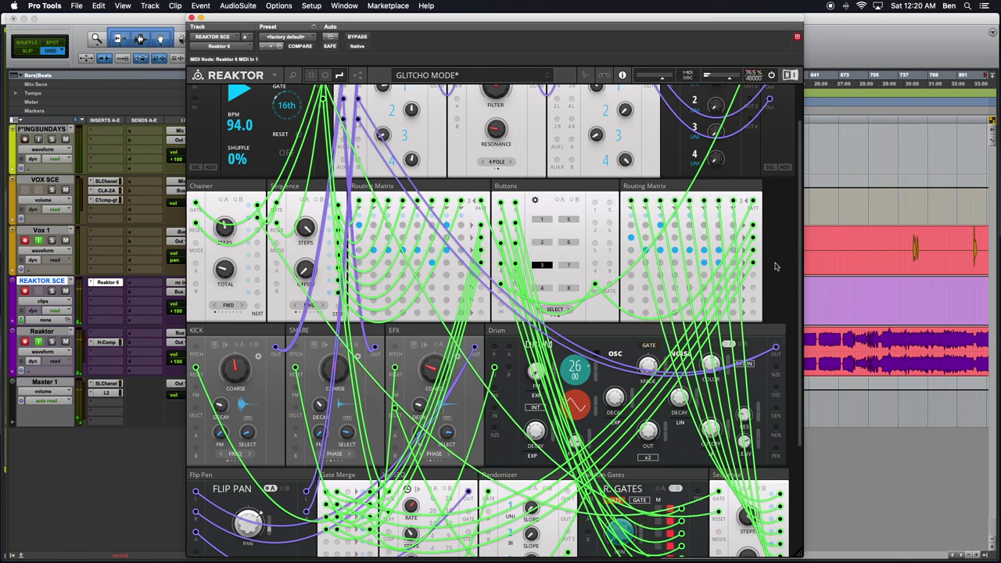
scroll(774, 290, up, 1)
scroll(770, 303, up, 1)
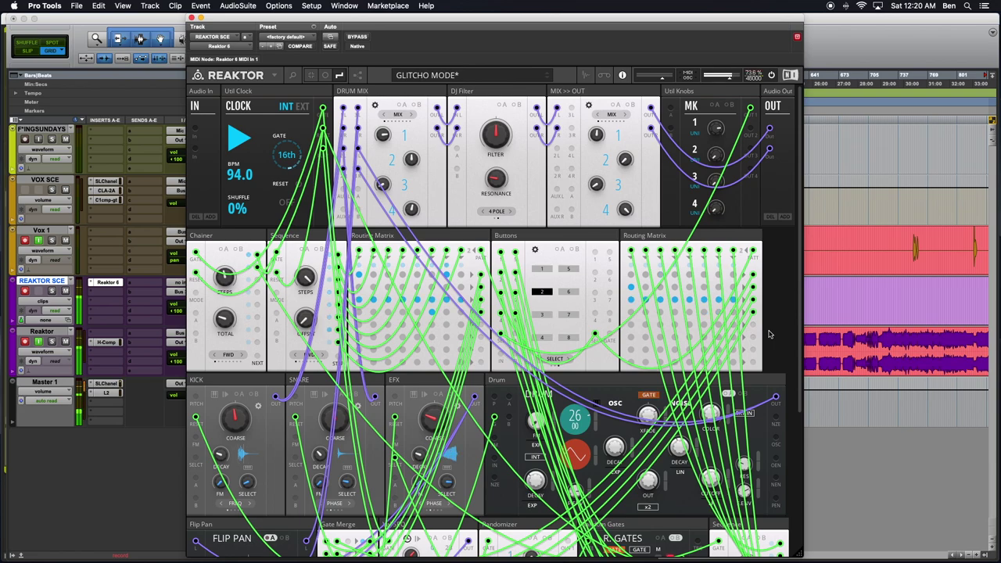
scroll(769, 334, down, 5)
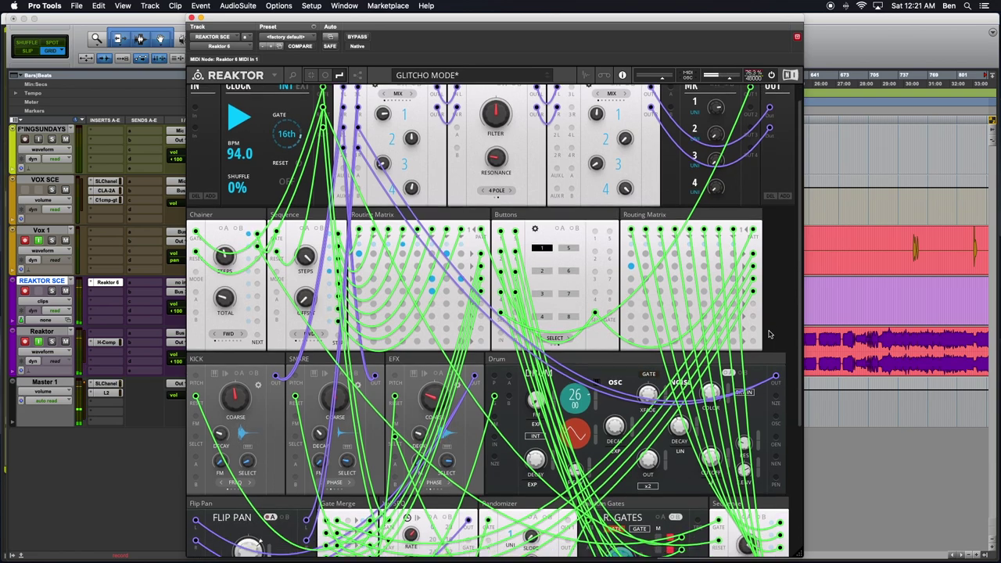
scroll(769, 334, up, 2)
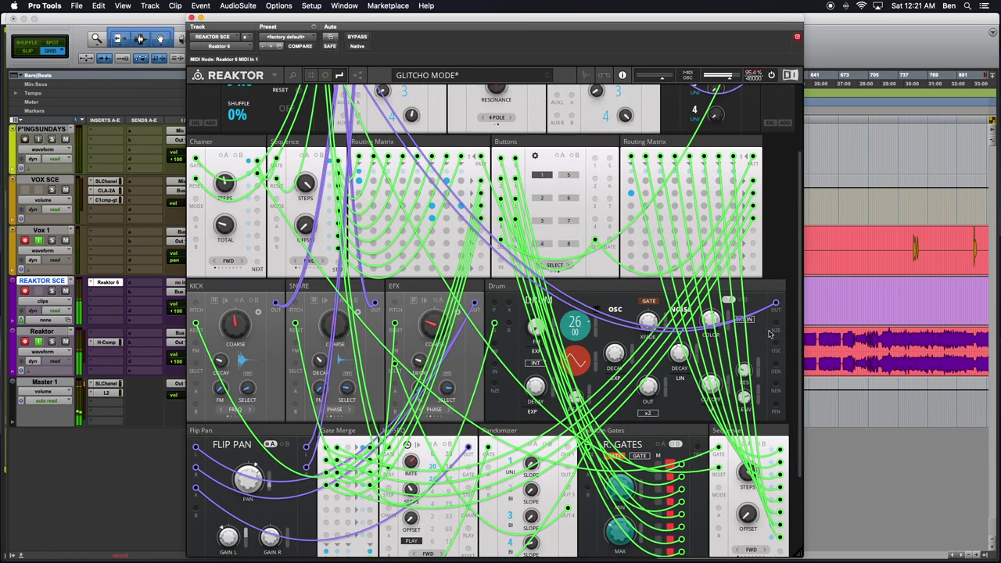
scroll(768, 334, up, 1)
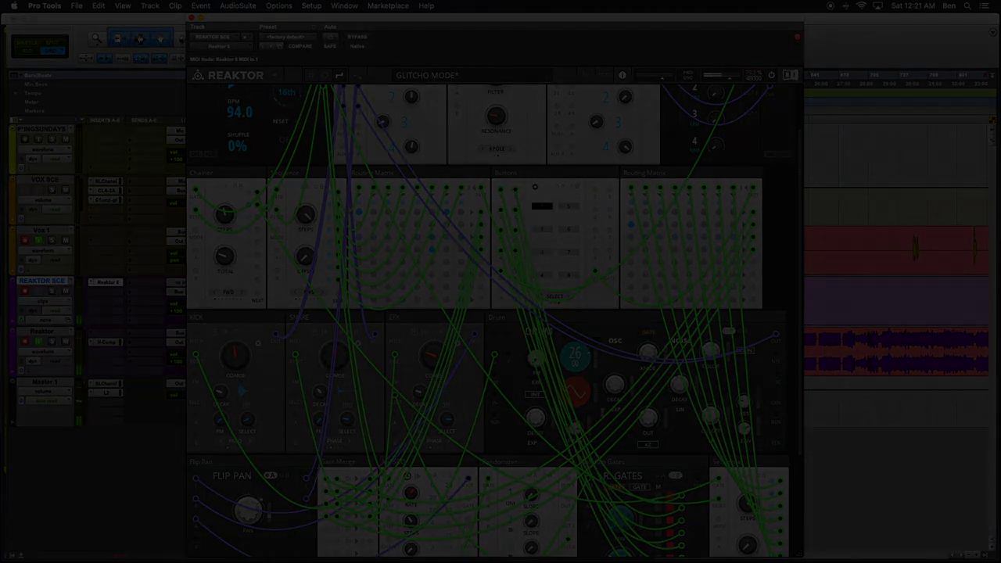
scroll(488, 313, down, 3)
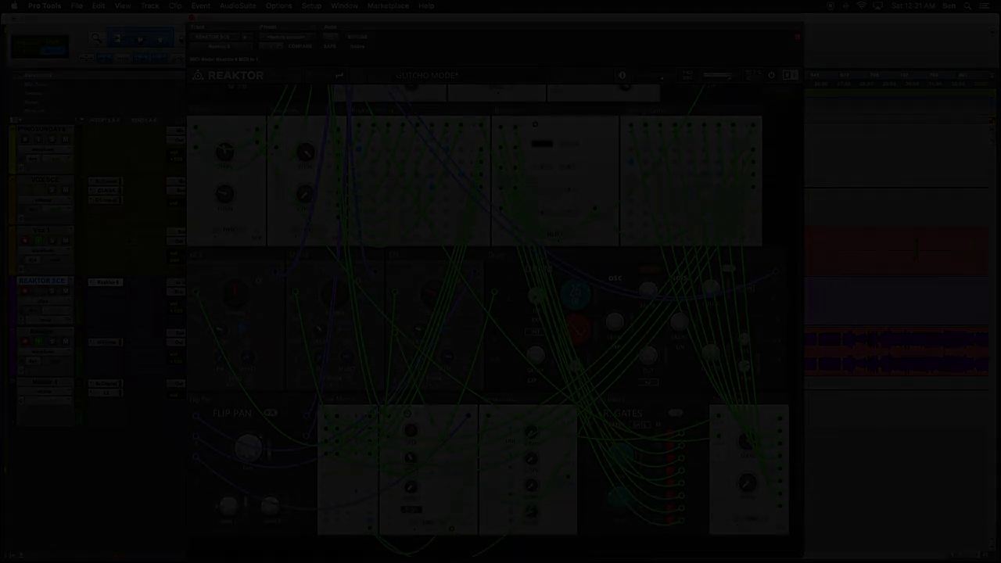